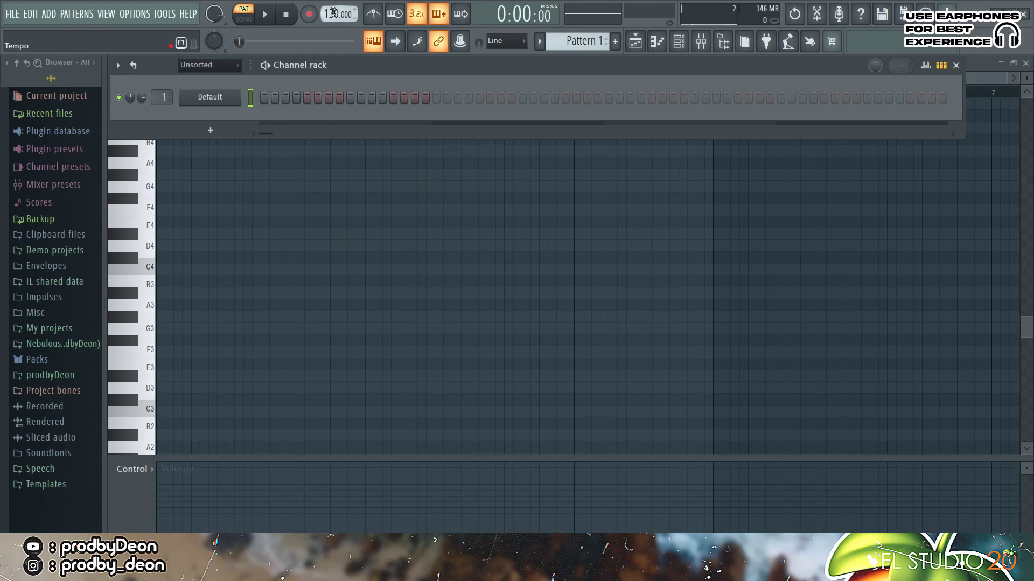
Load the Liquid State 2 GOL preset into the Default channel's Sytrus and open its piano roll.
click(220, 100)
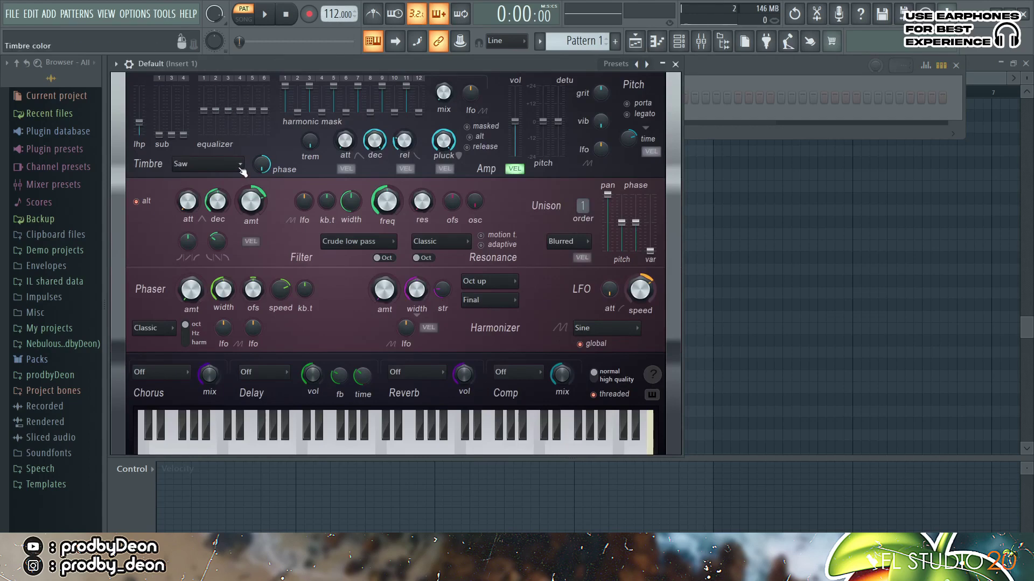
click(617, 64)
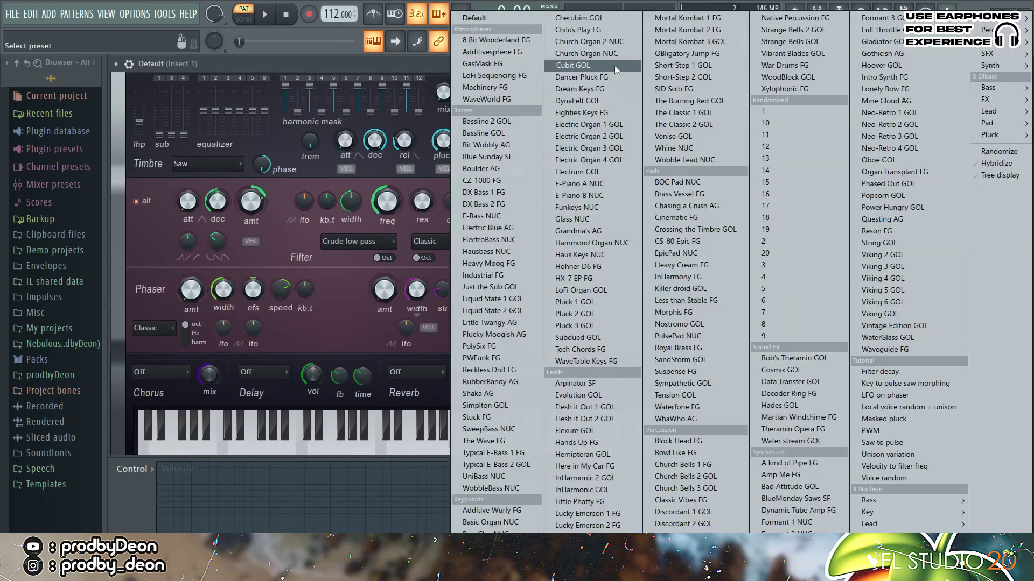
click(505, 311)
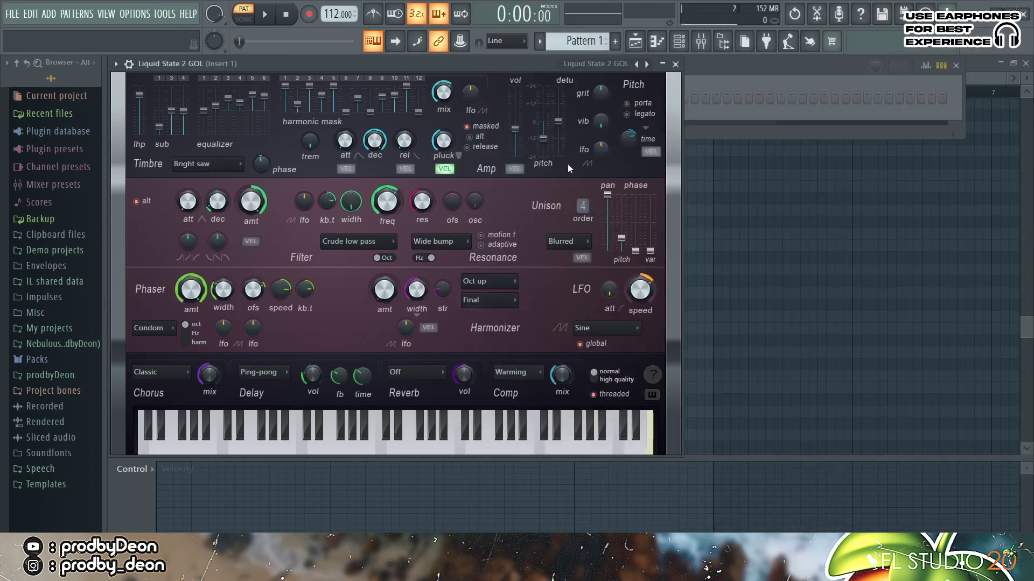
click(657, 43)
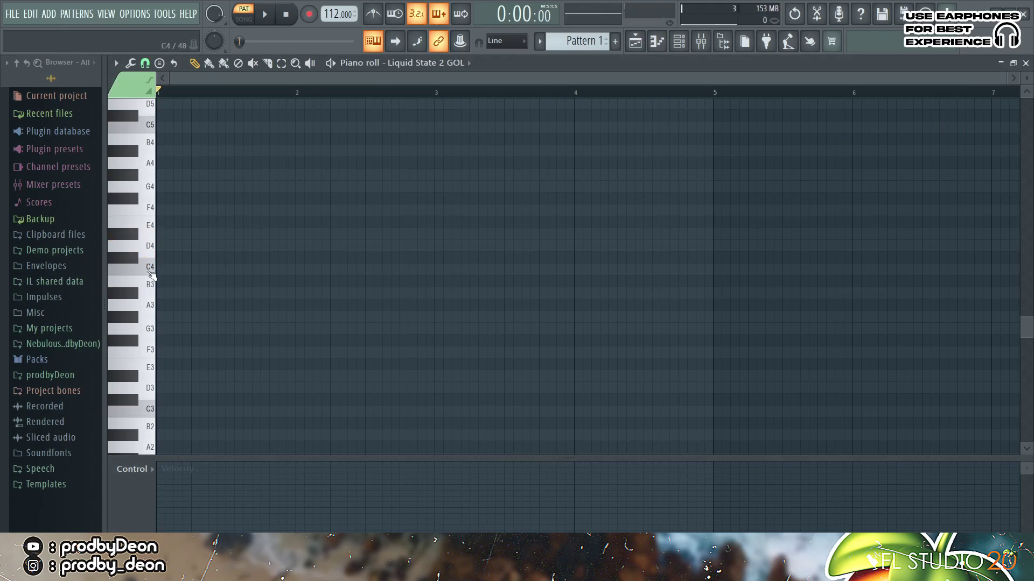
Draw a C4 note at the start of bar 1 and audition the melody so far.
click(178, 269)
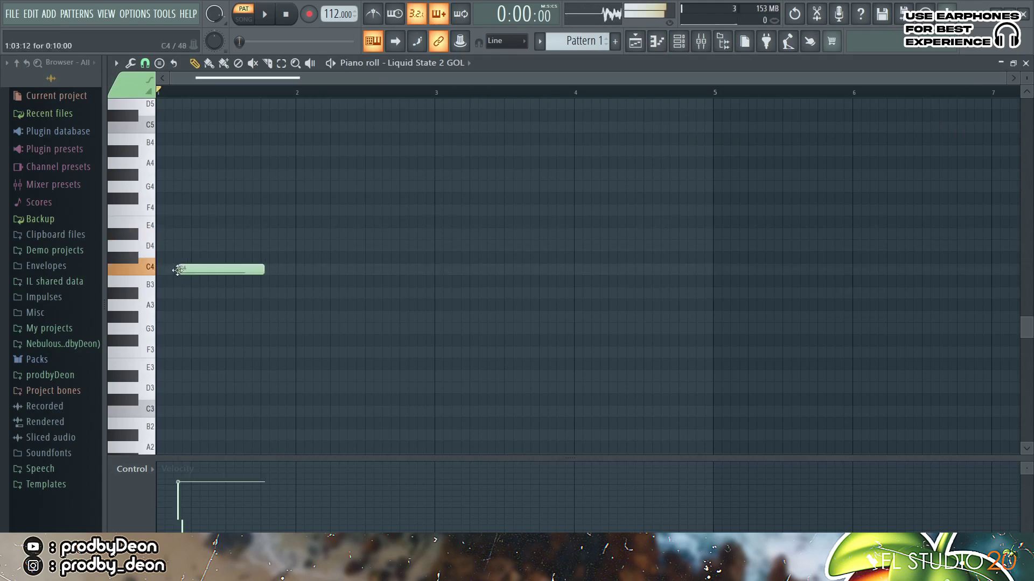
key(space)
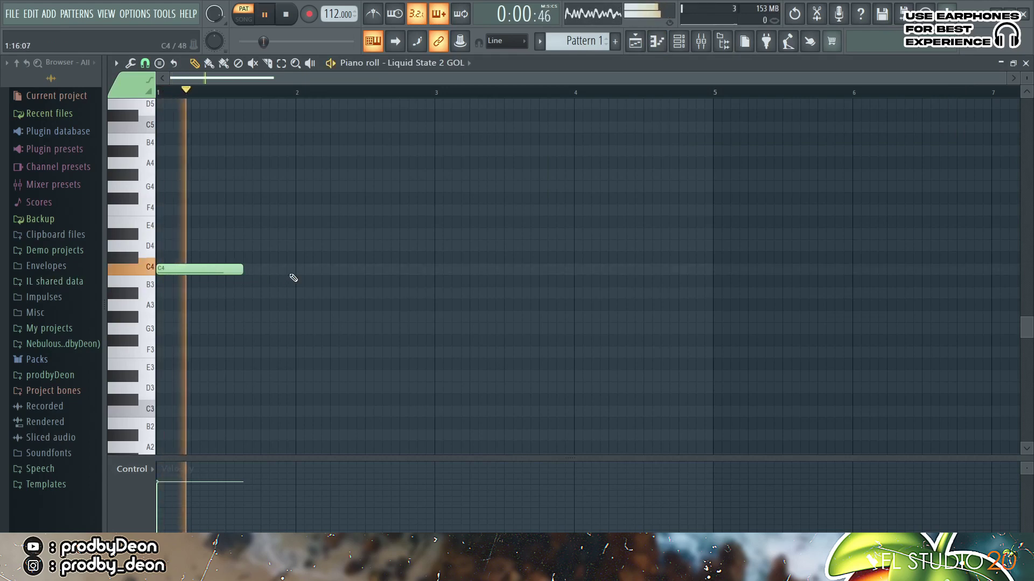
key(space)
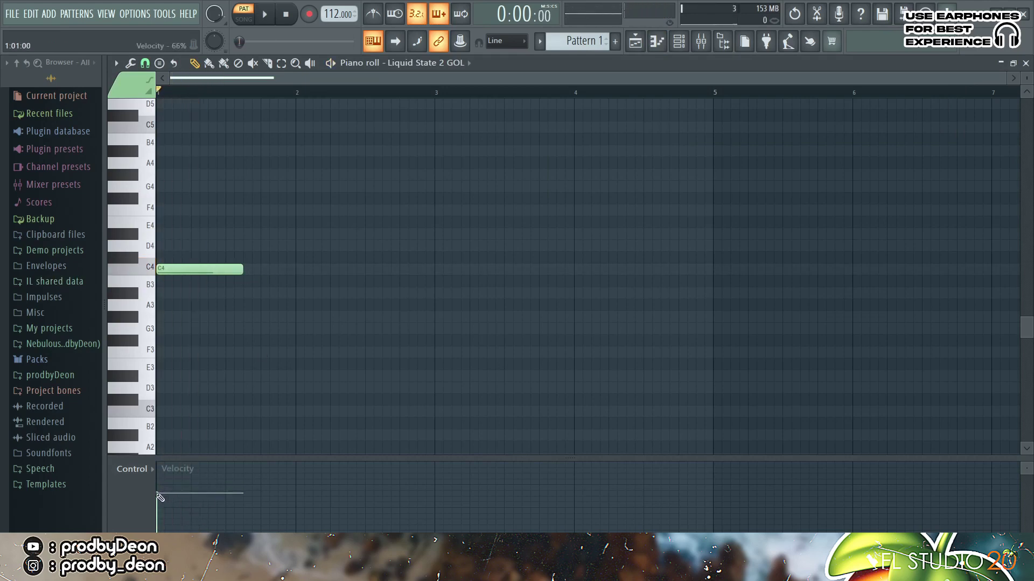
key(space)
key(space)
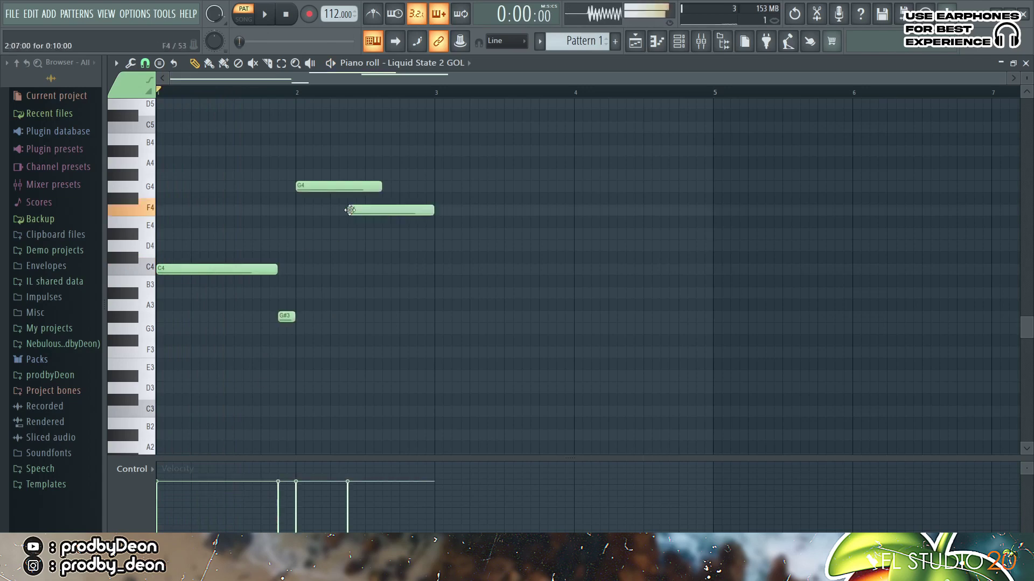
key(ctrl+z)
key(space)
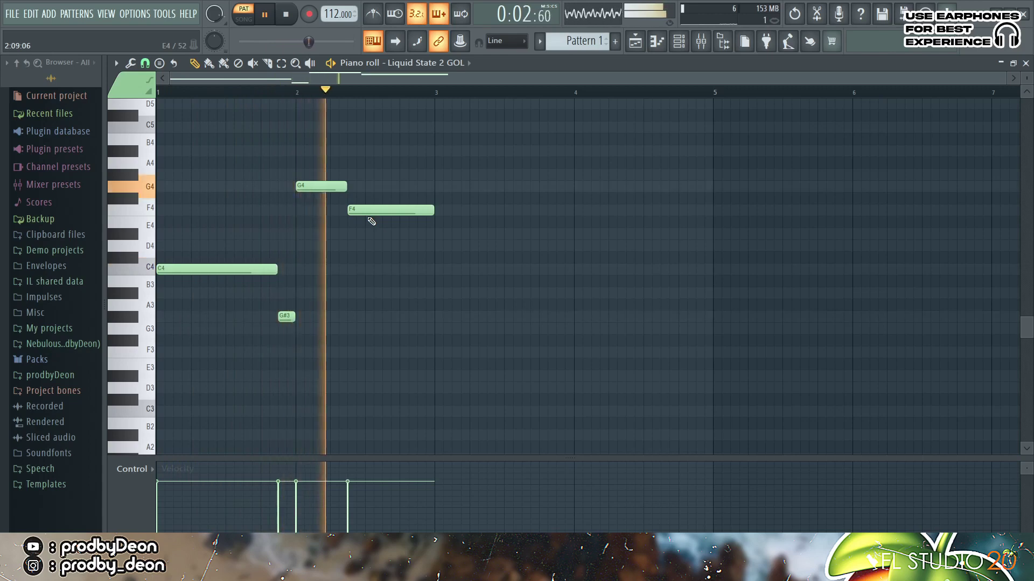
key(space)
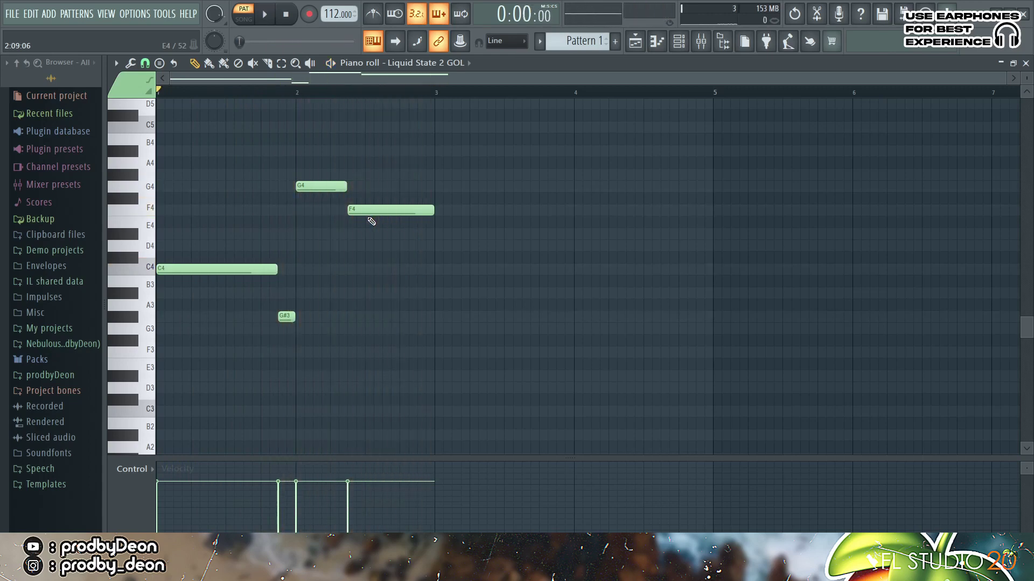
Duplicate the two-bar melody into bars 3–4, deleting the first G#3 and a trial G3.
key(ctrl+b)
key(space)
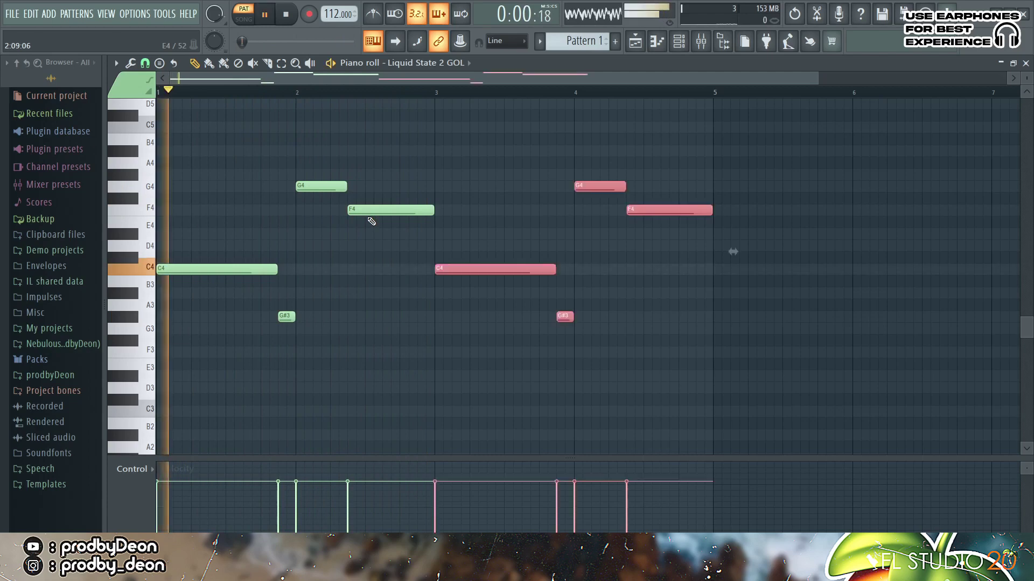
right_click(291, 317)
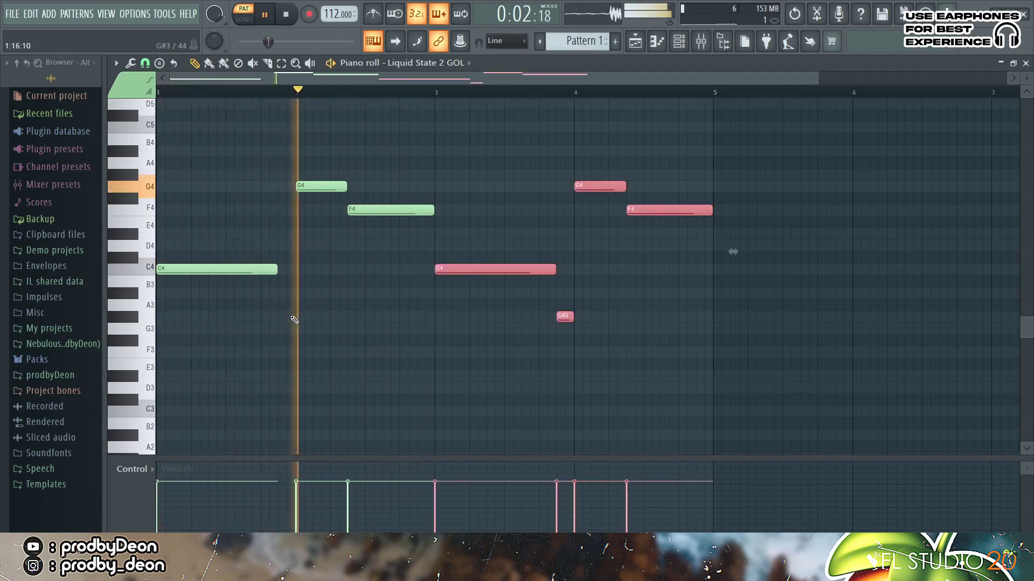
click(245, 330)
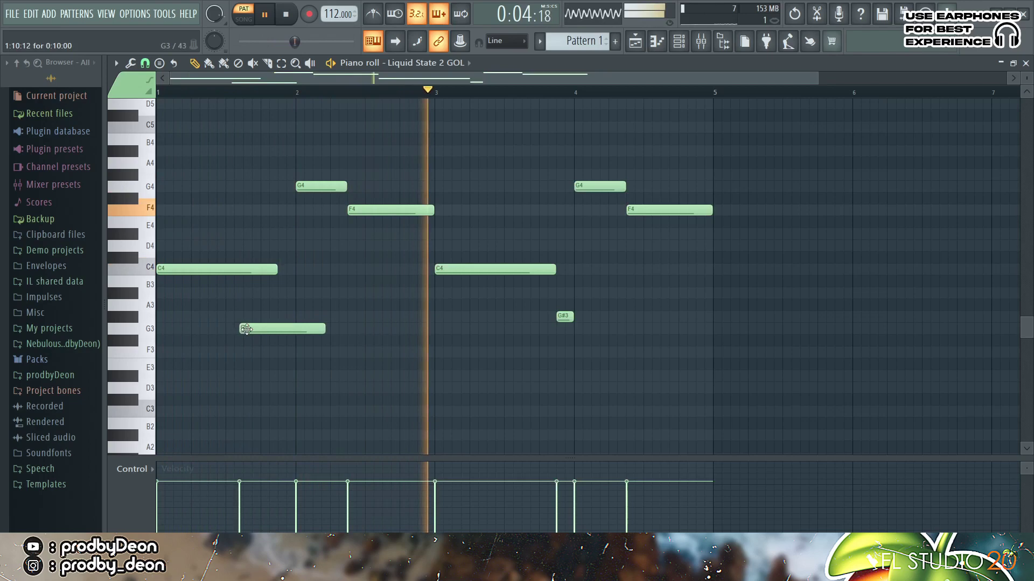
right_click(248, 332)
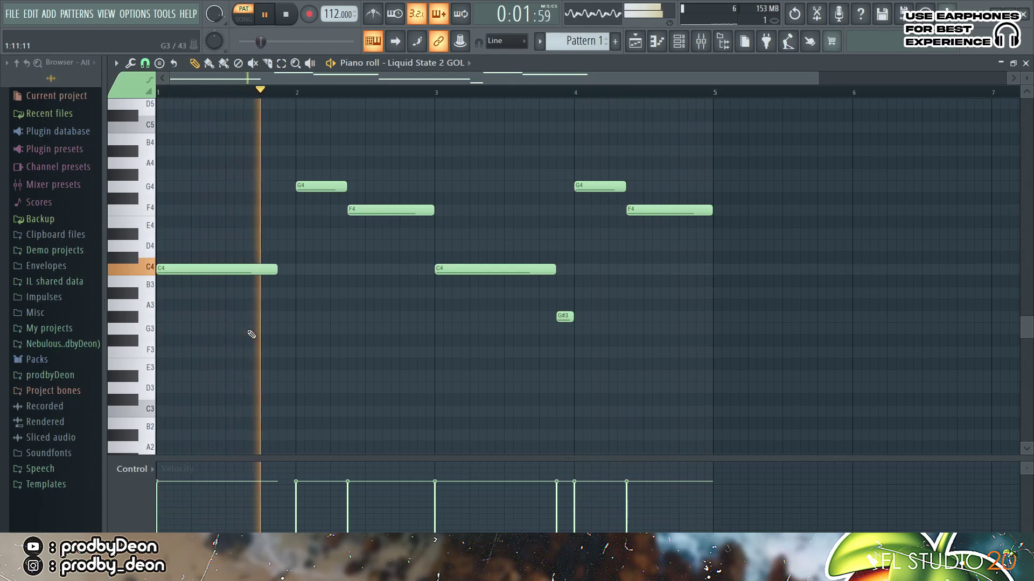
key(space)
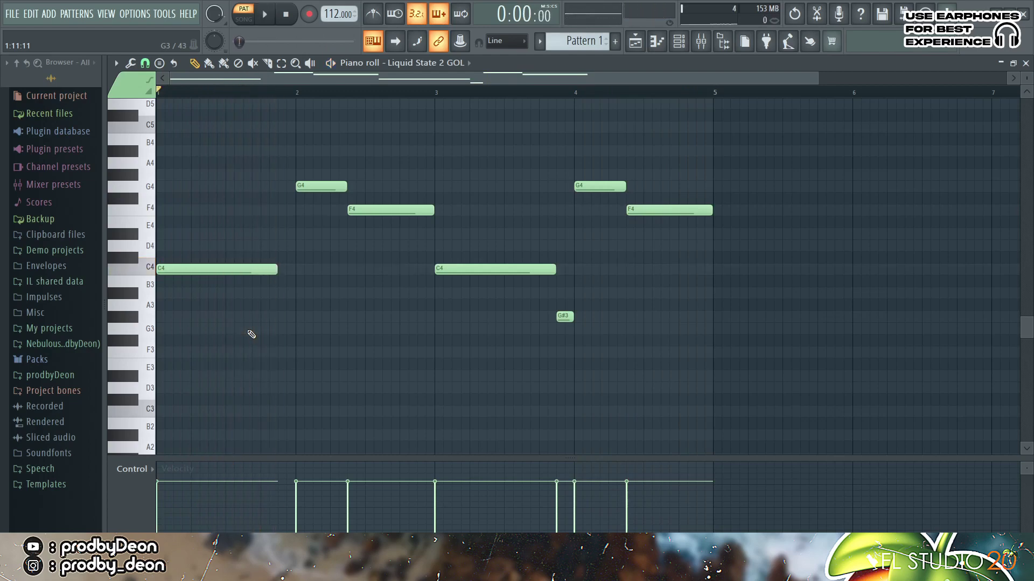
In the Lounge Lizard piano roll, draw a C4–D#4–G4 chord at bar 1.
key(F6)
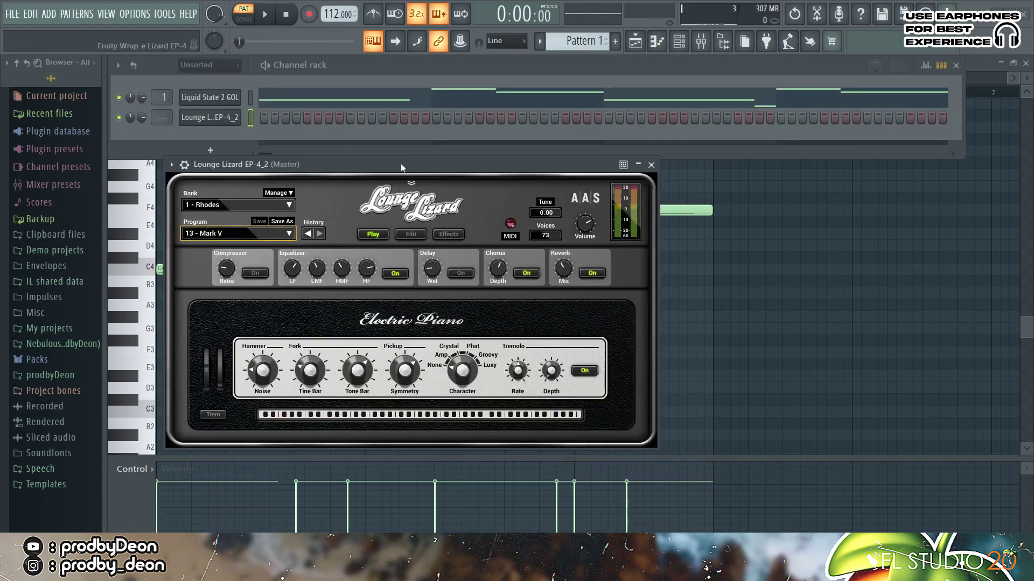
click(663, 45)
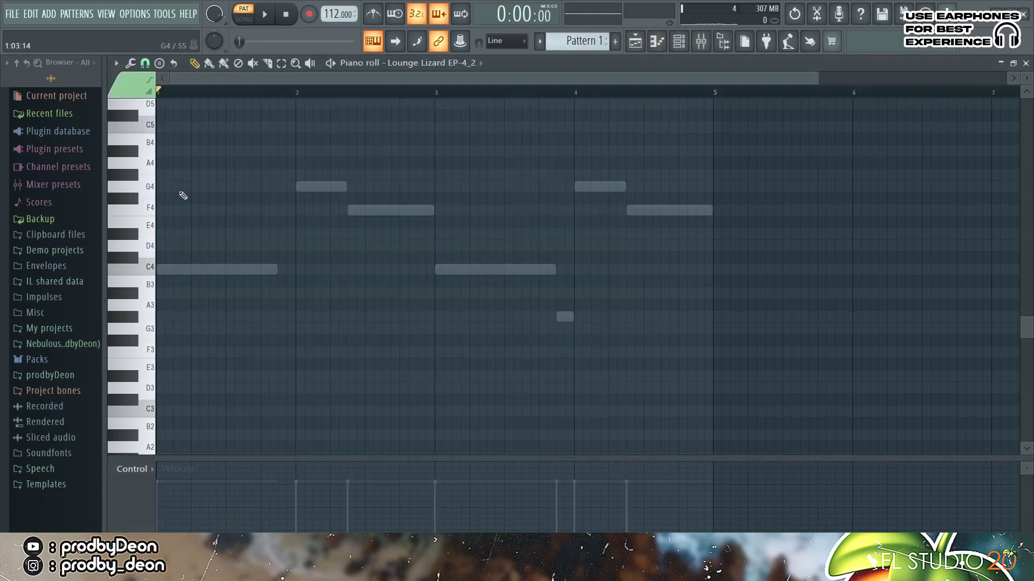
drag(173, 266, 123, 271)
drag(182, 238, 132, 239)
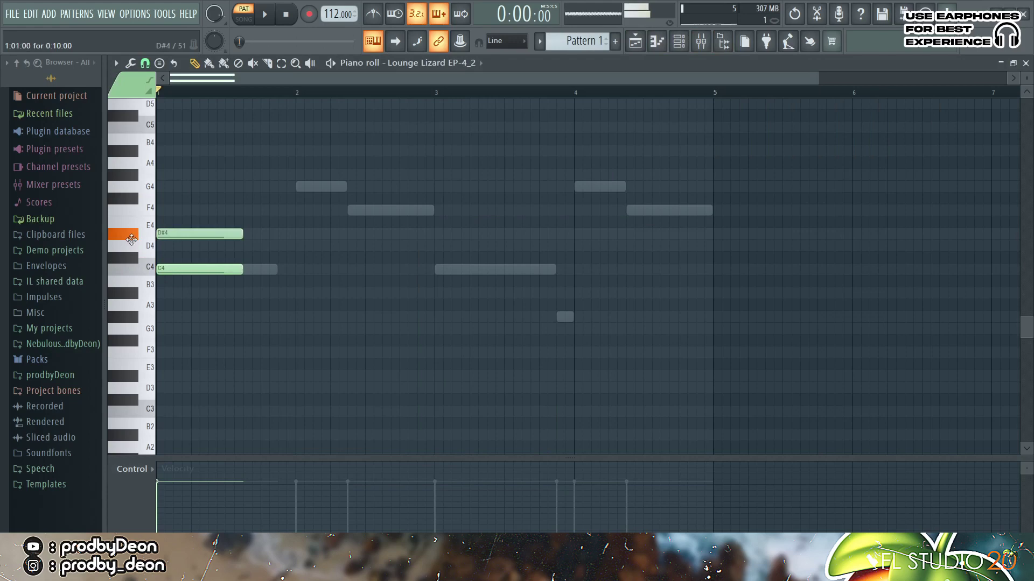
drag(174, 195, 114, 194)
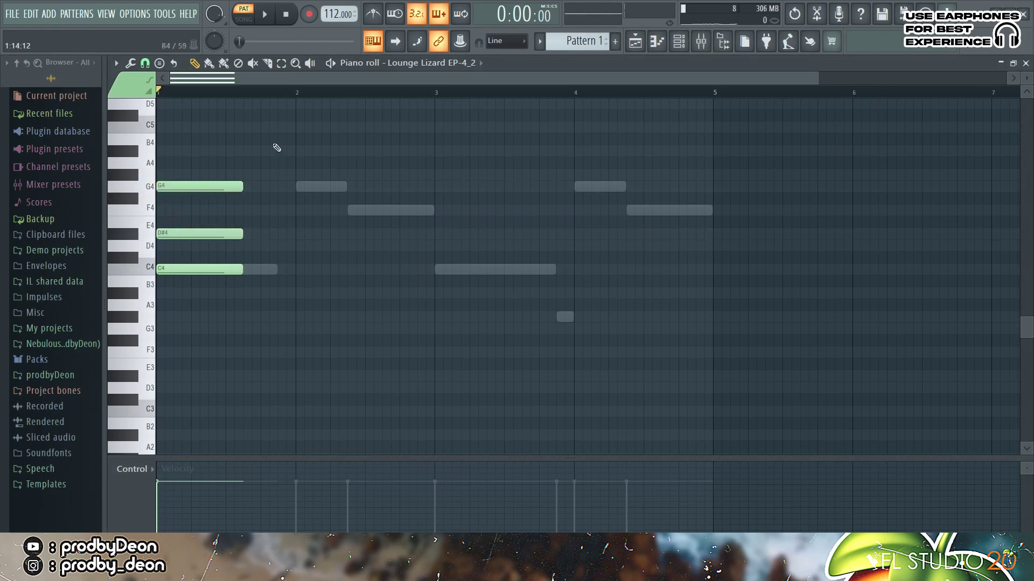
Add a G4–A#4–D5 chord at bar 2 and play back the progression.
click(297, 188)
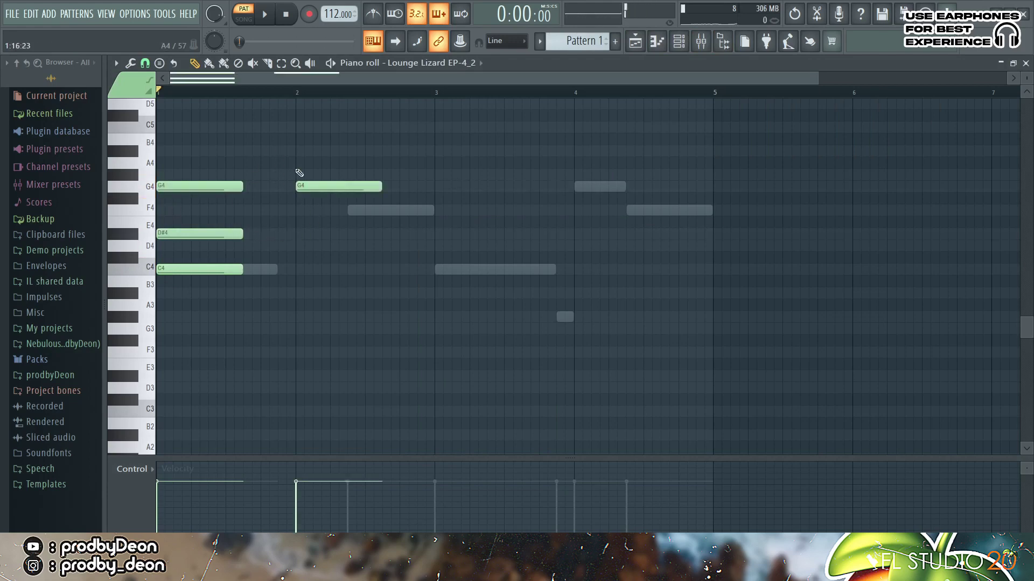
click(299, 151)
click(299, 103)
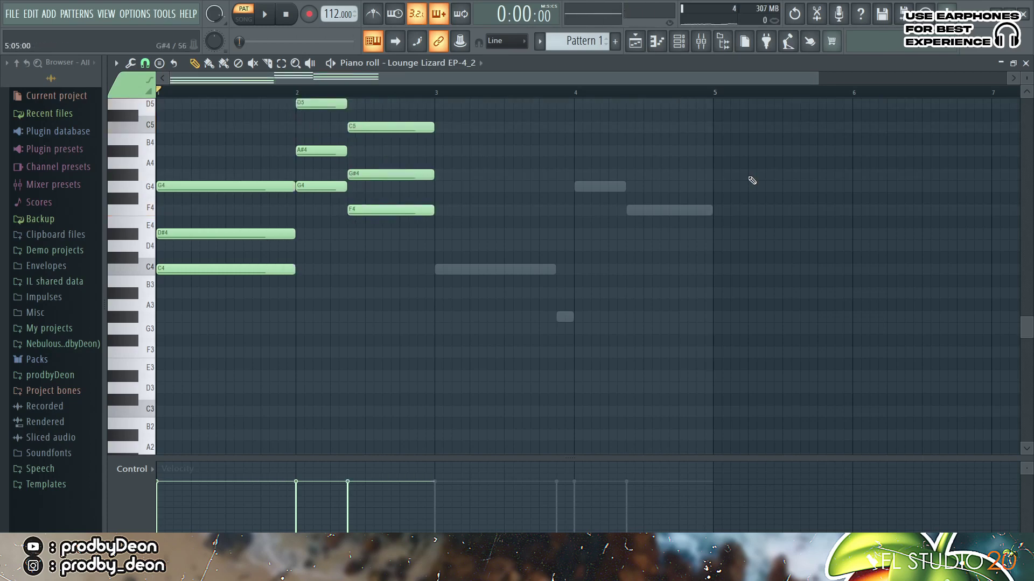
scroll(751, 179, up, 3)
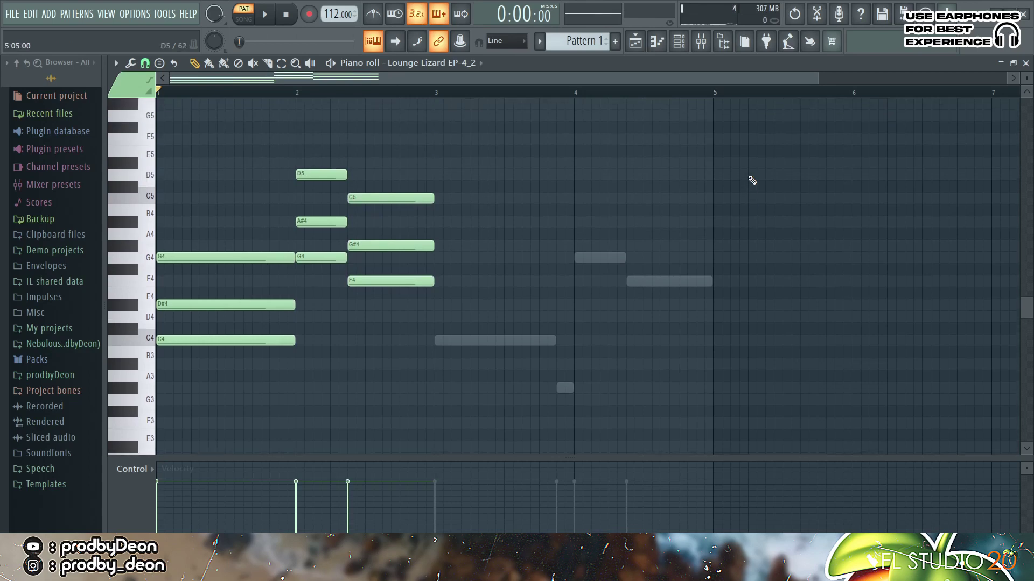
key(space)
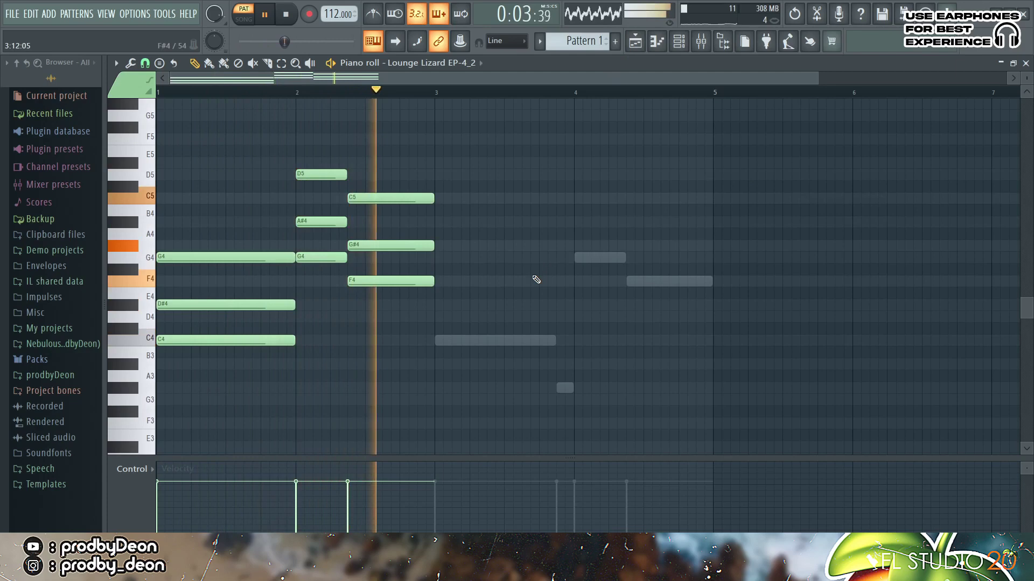
key(space)
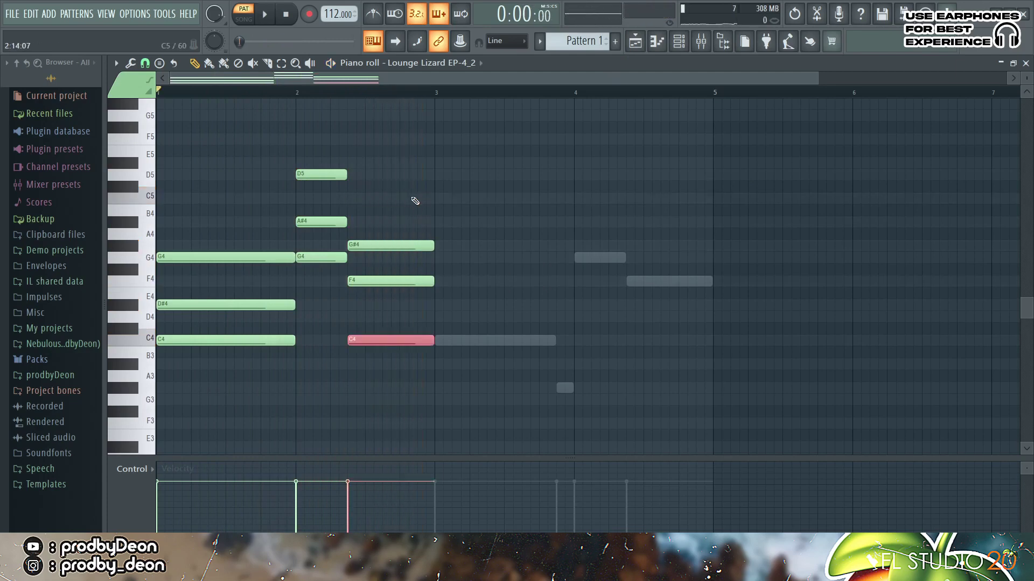
key(space)
Move bar 2's D5 down an octave and audition the revised chords.
drag(371, 179, 333, 164)
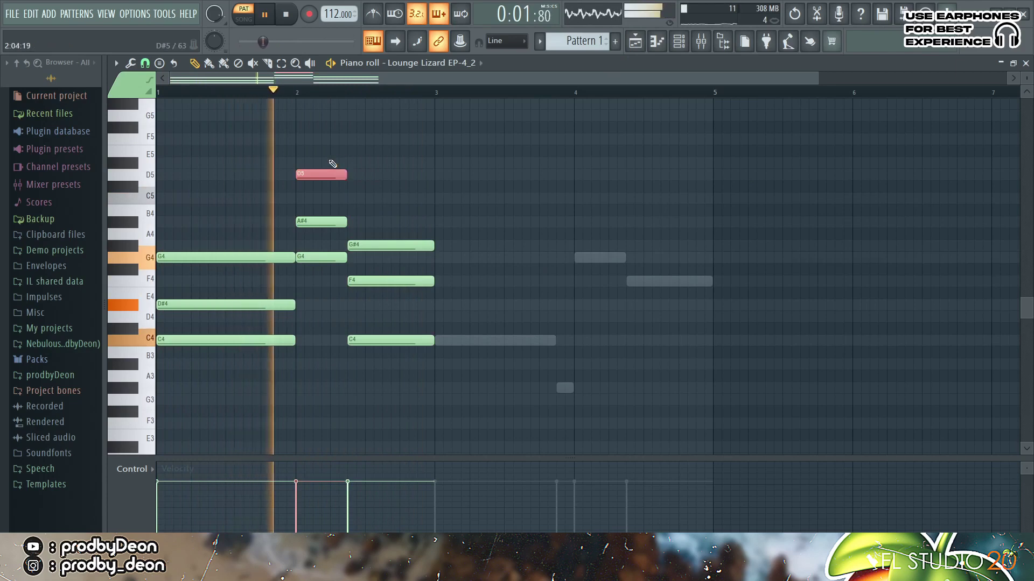
key(ctrl+Down)
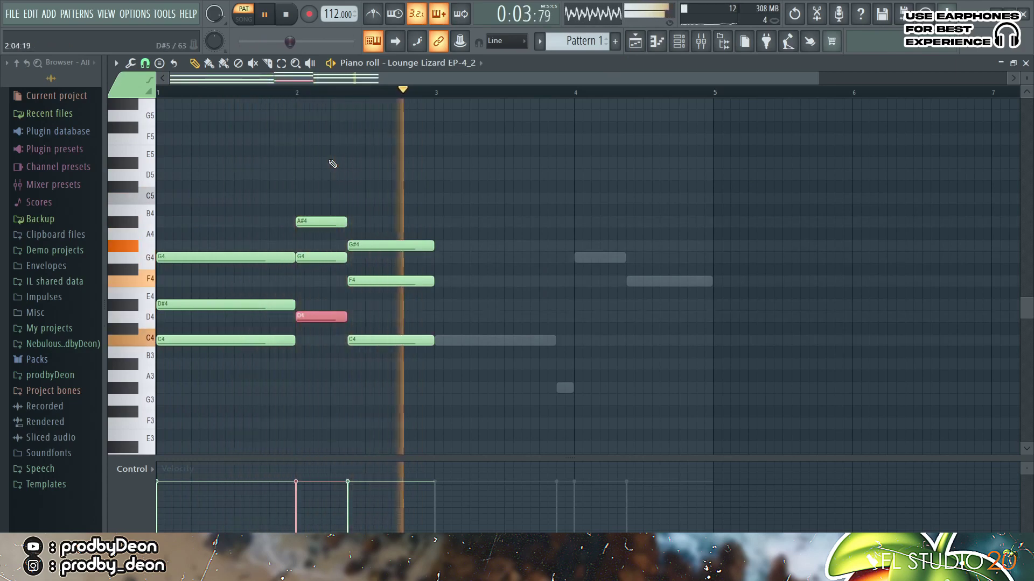
key(space)
ctrl+click(407, 281)
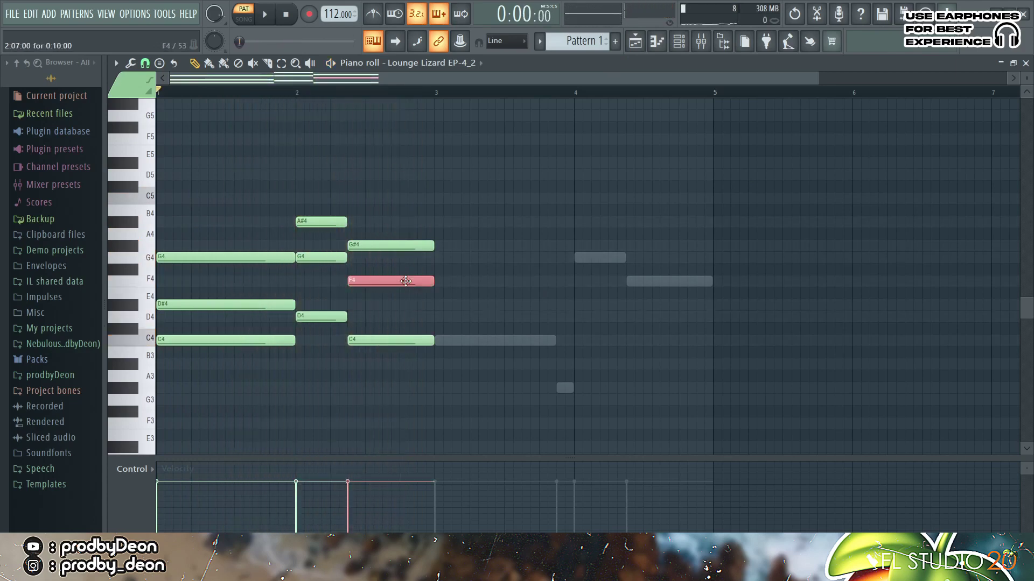
key(space)
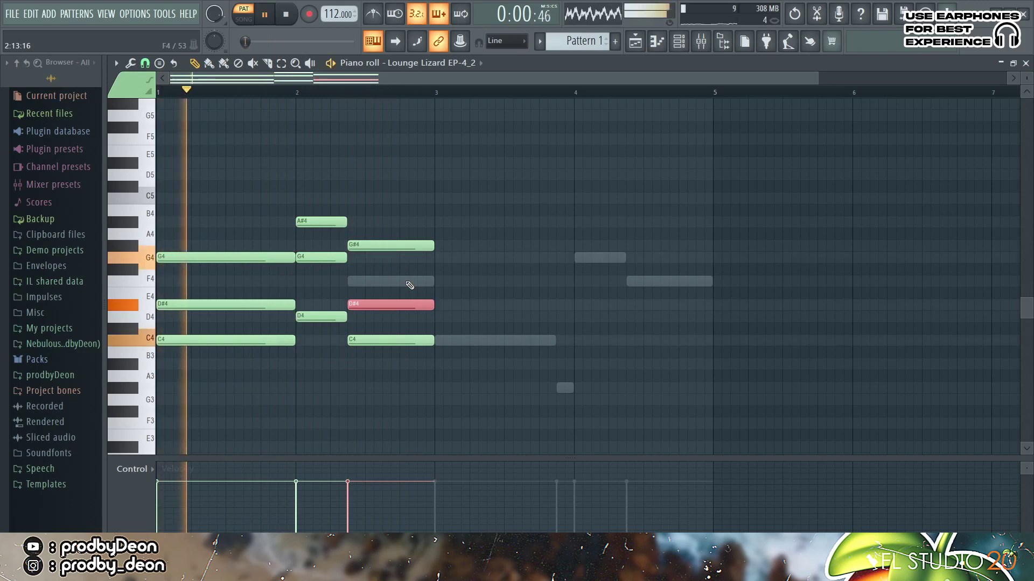
ctrl+click(410, 266)
ctrl+click(416, 244)
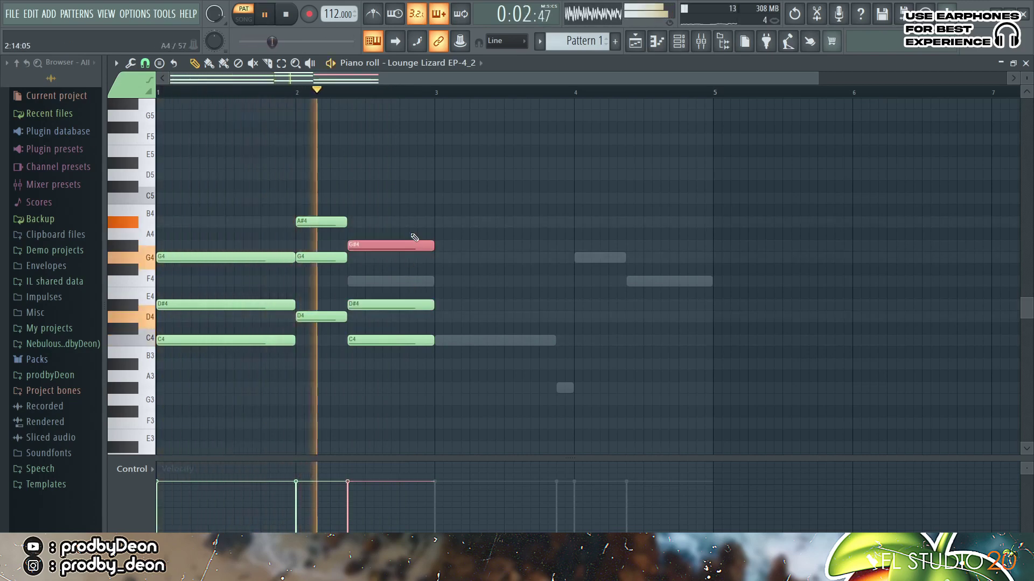
key(space)
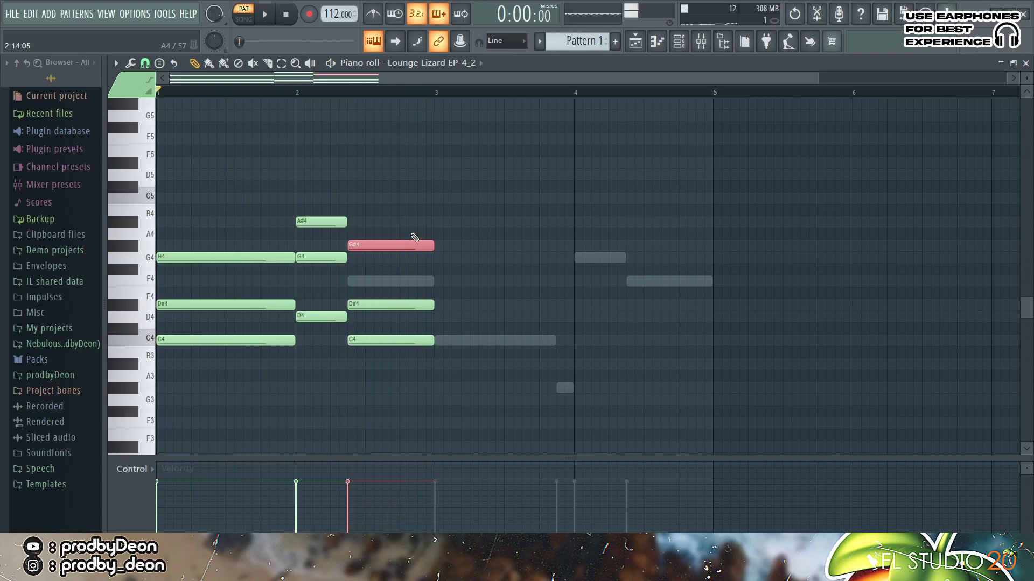
click(683, 39)
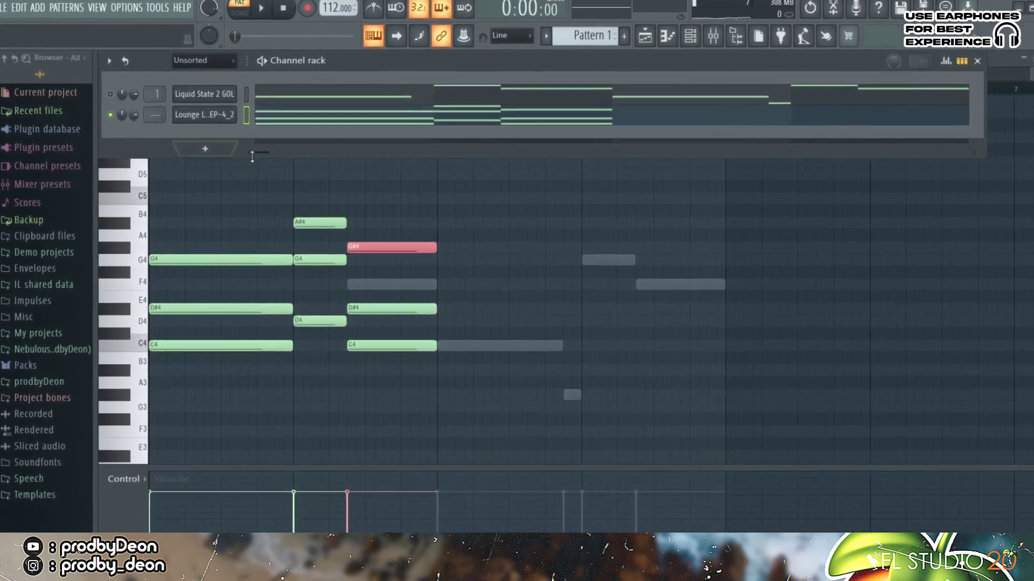
Delete the stray D5 and move the third chord's G#4 down to A#3.
click(356, 175)
right_click(358, 179)
key(space)
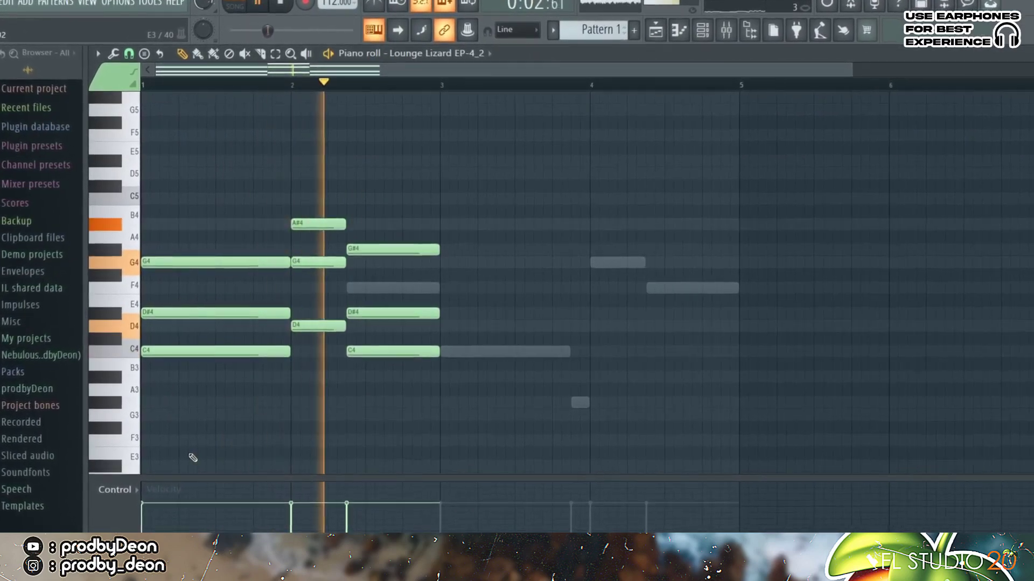
click(388, 250)
key(shift+Down)
key(space)
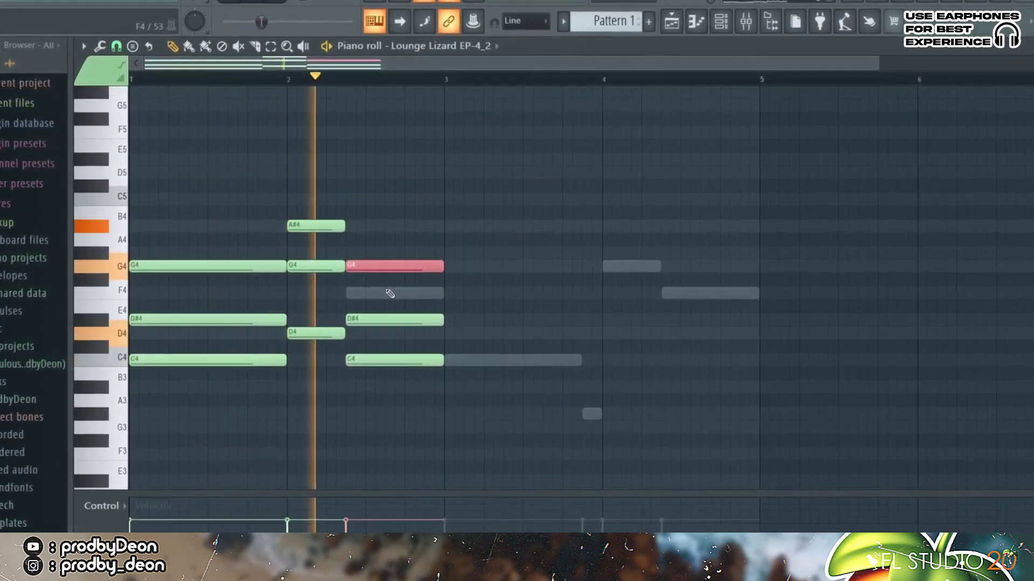
key(shift+Down)
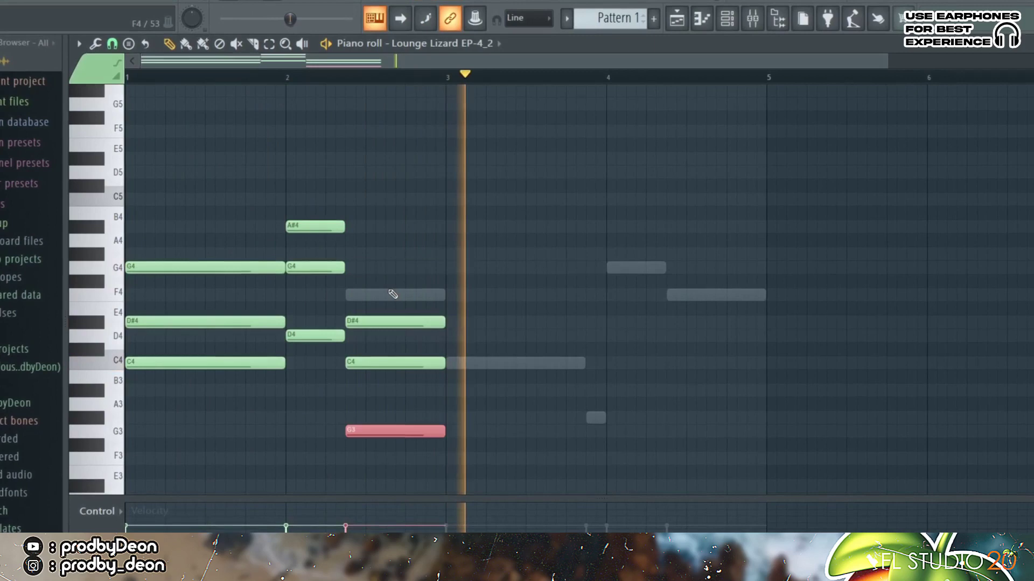
key(Up)
key(Up)
key(Up)
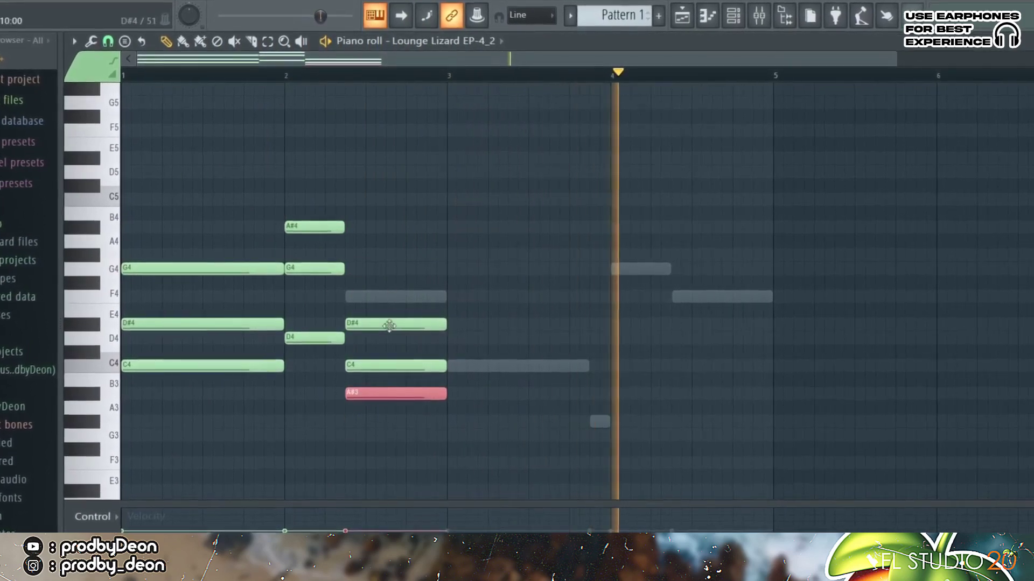
Raise the third chord's D#4 to F4, discarding a trial A4 in bar 3.
click(391, 365)
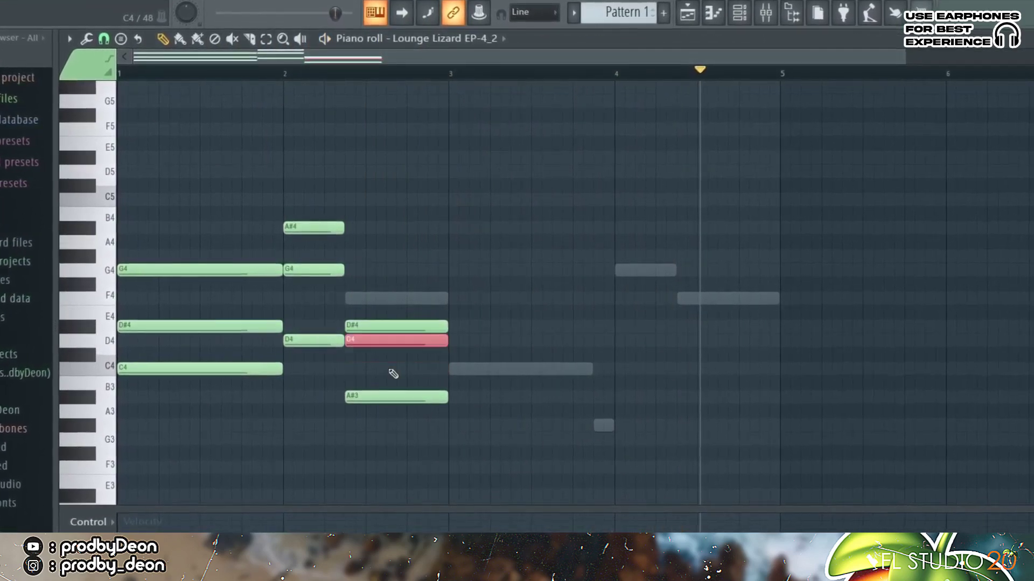
click(398, 327)
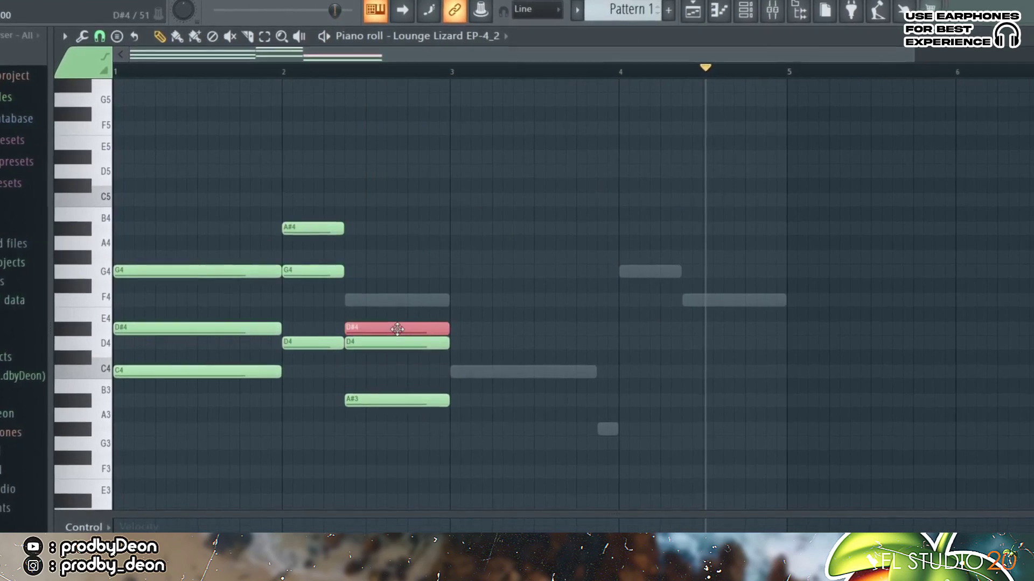
key(Up)
key(Up)
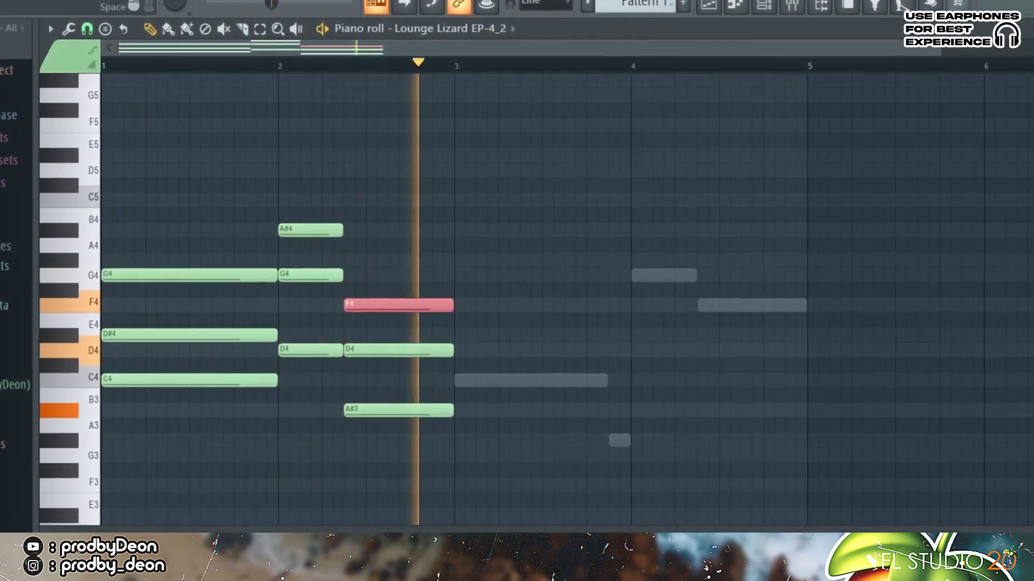
click(532, 249)
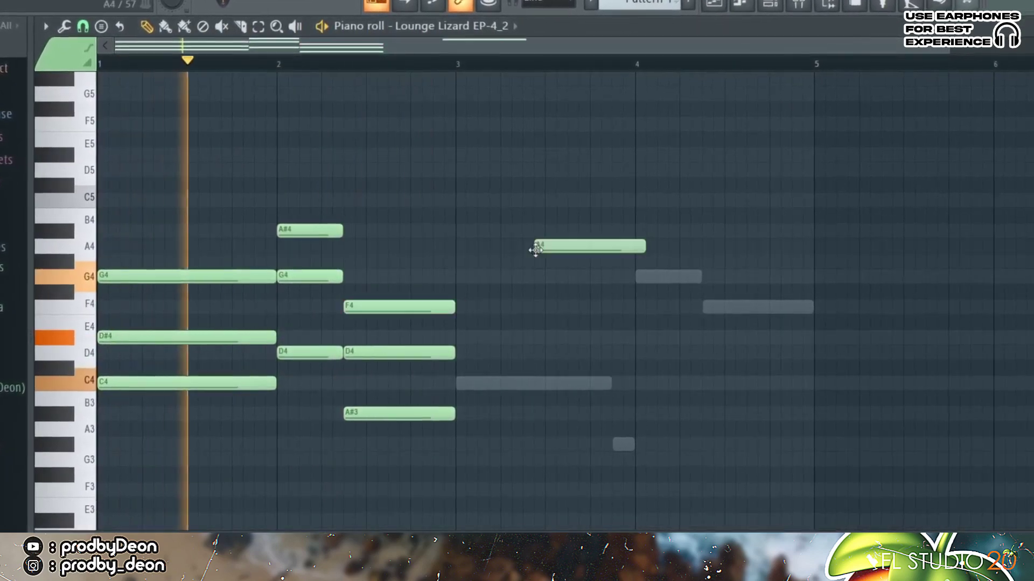
right_click(543, 247)
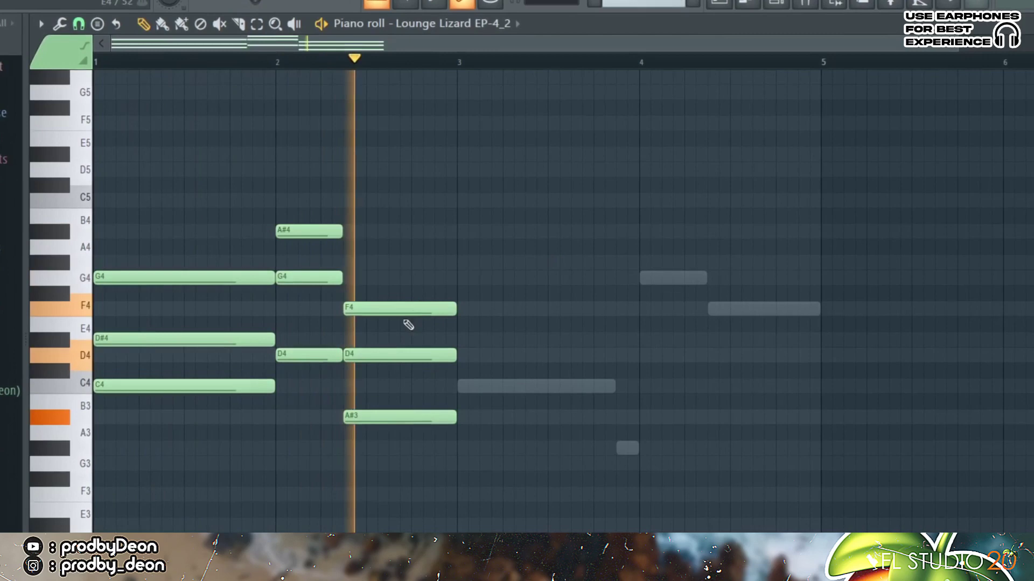
Try the bar-2 D4 an octave higher, return it to D4, and clear the selection.
ctrl+click(325, 366)
key(ctrl+Up)
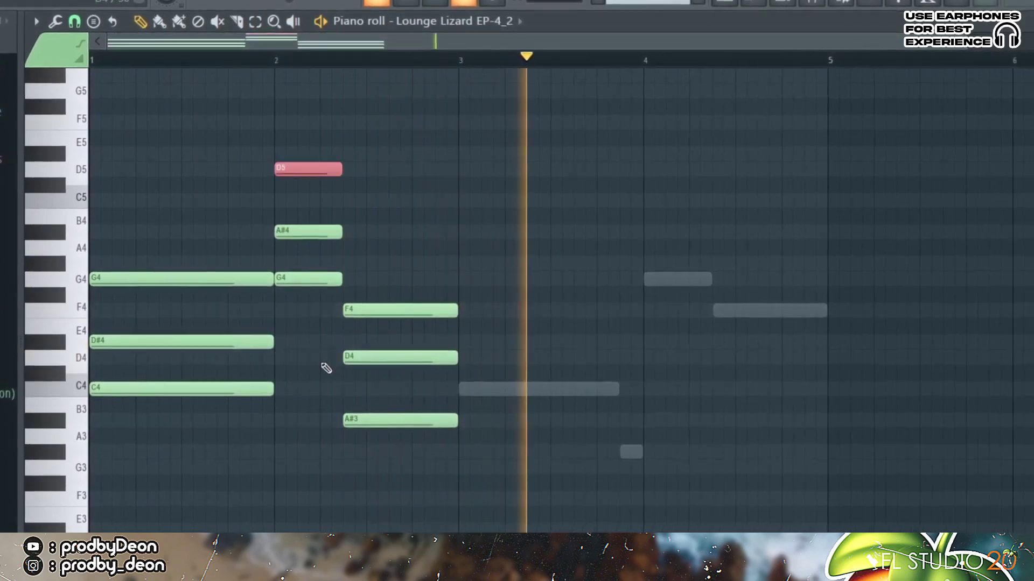
key(ctrl+Down)
key(space)
click(597, 380)
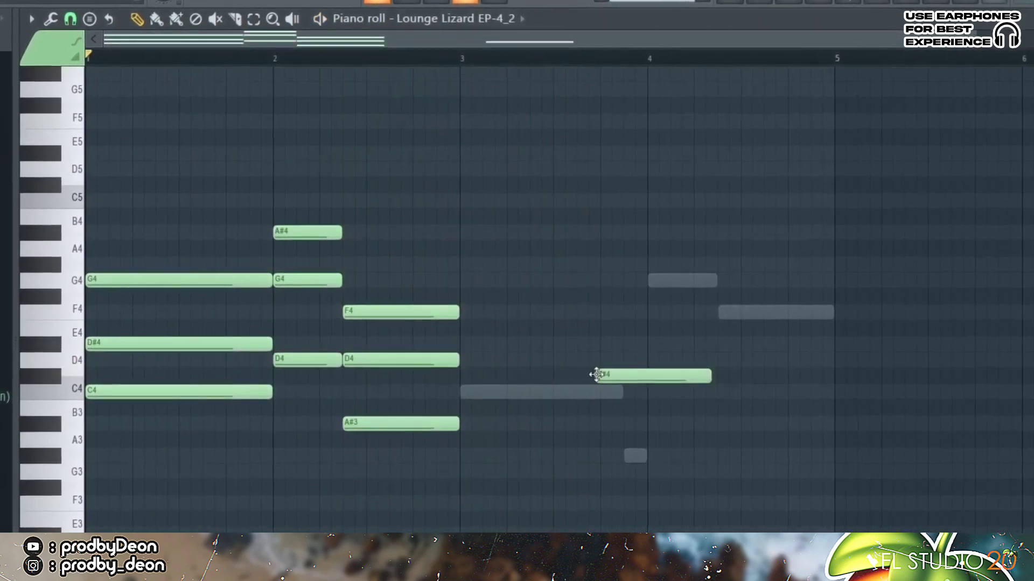
Duplicate the chords of bars 1–2 into bars 3–4, removing stray notes.
right_click(600, 379)
key(ctrl+b)
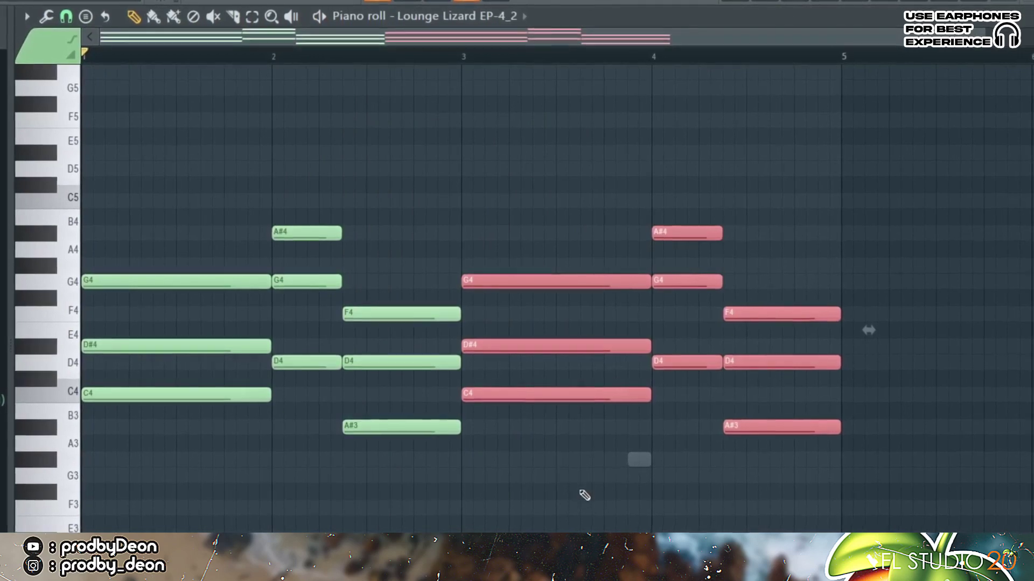
click(587, 491)
right_click(588, 491)
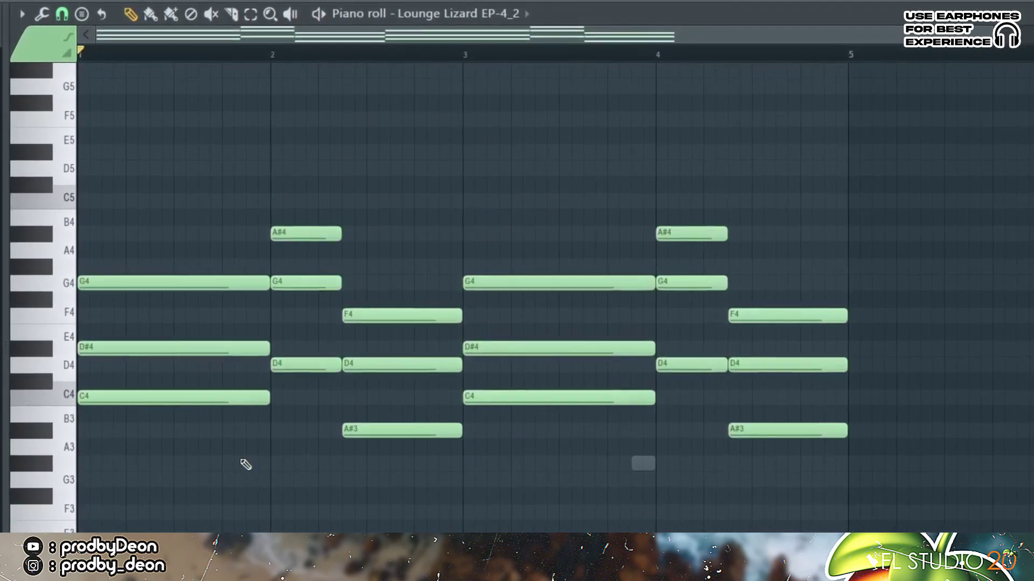
Randomize the chord velocities and apply level scaling to them.
key(alt+r)
key(Return)
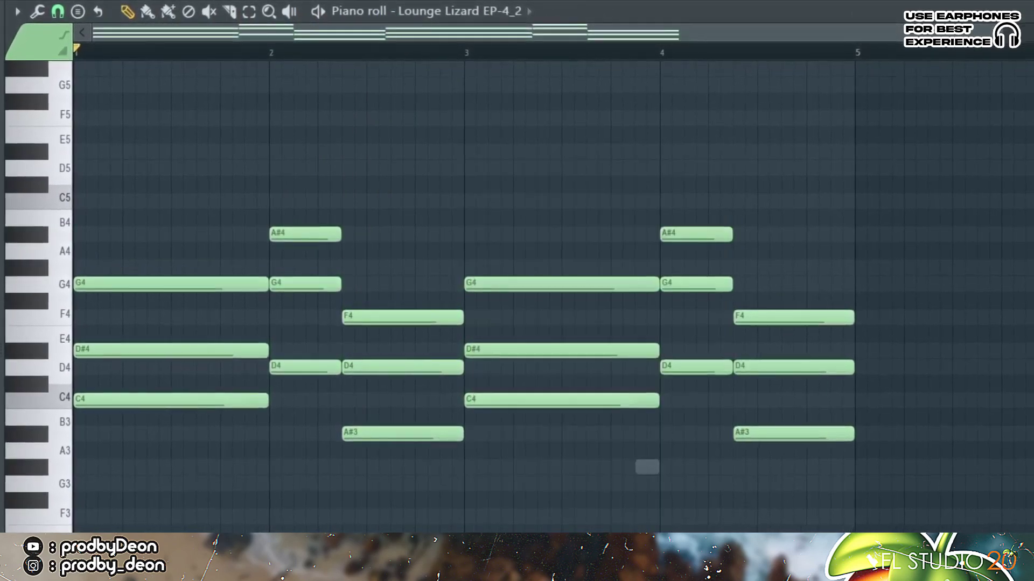
key(alt+x)
key(space)
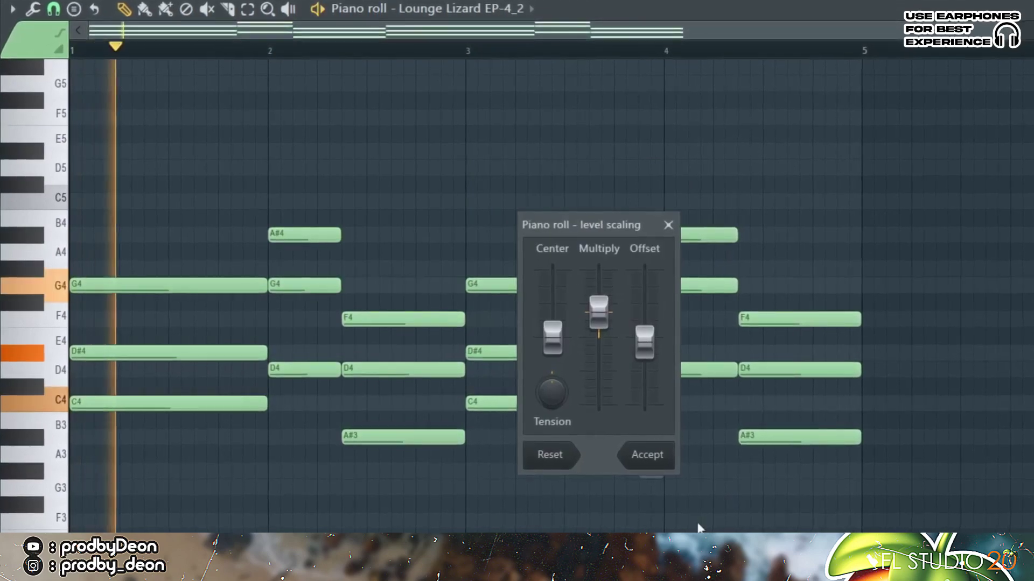
click(652, 458)
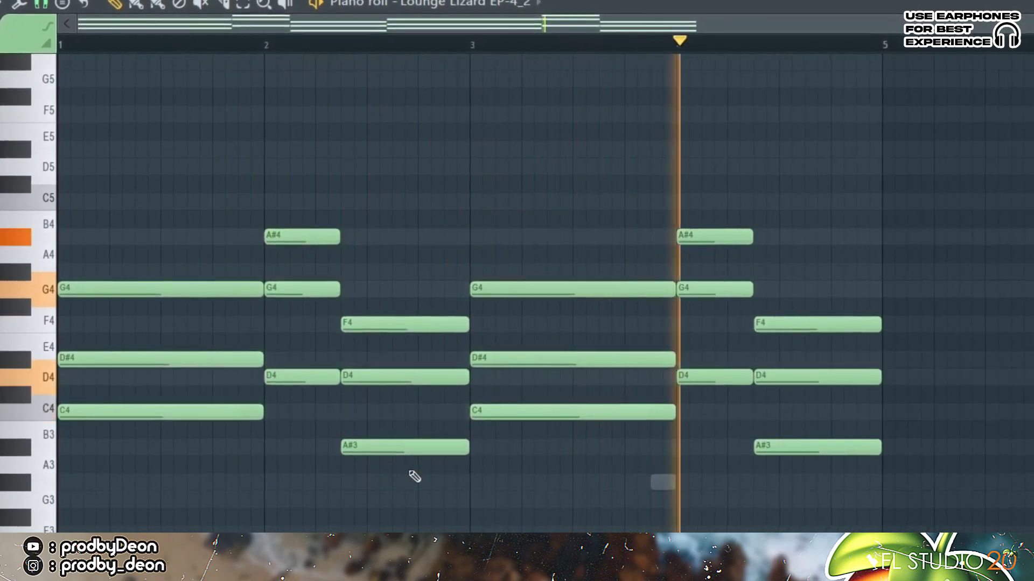
Raise all chords an octave, delete the stray C#4, and save the project.
key(ctrl+Up)
scroll(415, 478, up, 2)
scroll(414, 479, down, 2)
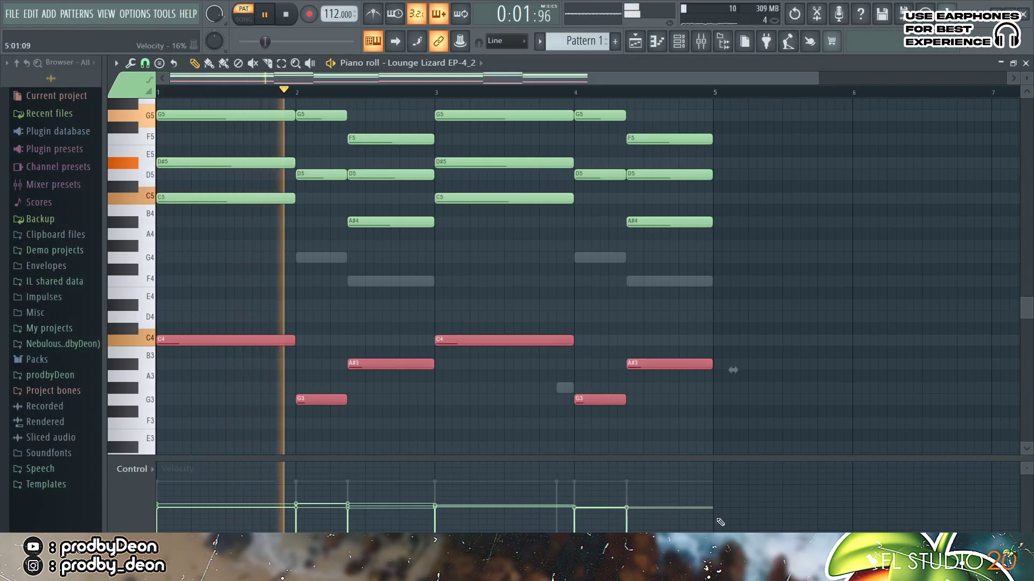
click(819, 329)
right_click(819, 332)
key(space)
key(ctrl+s)
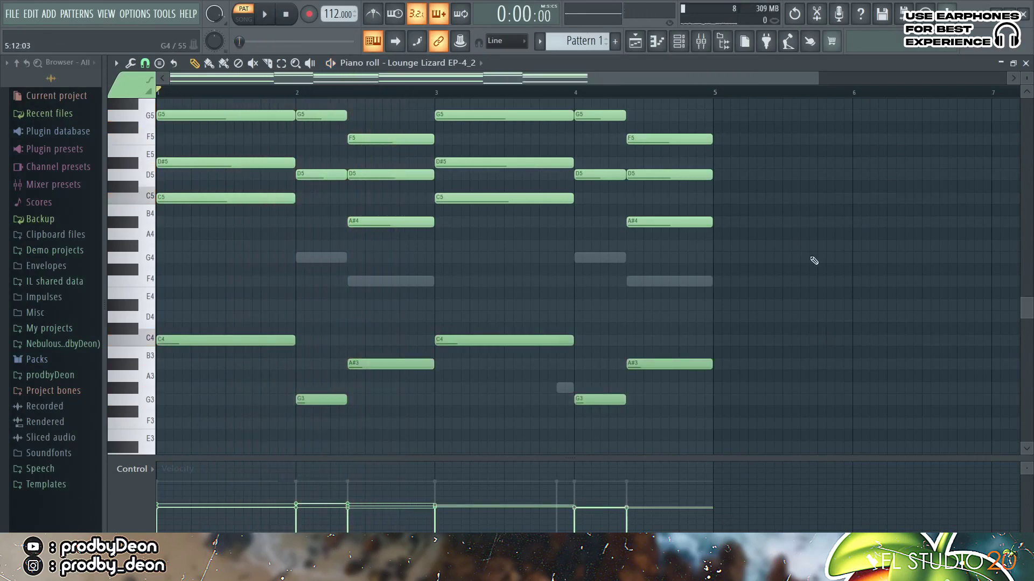
scroll(814, 261, up, 2)
Strum the chords by raising the Strumizer's Start Time strength, then accept.
key(alt+s)
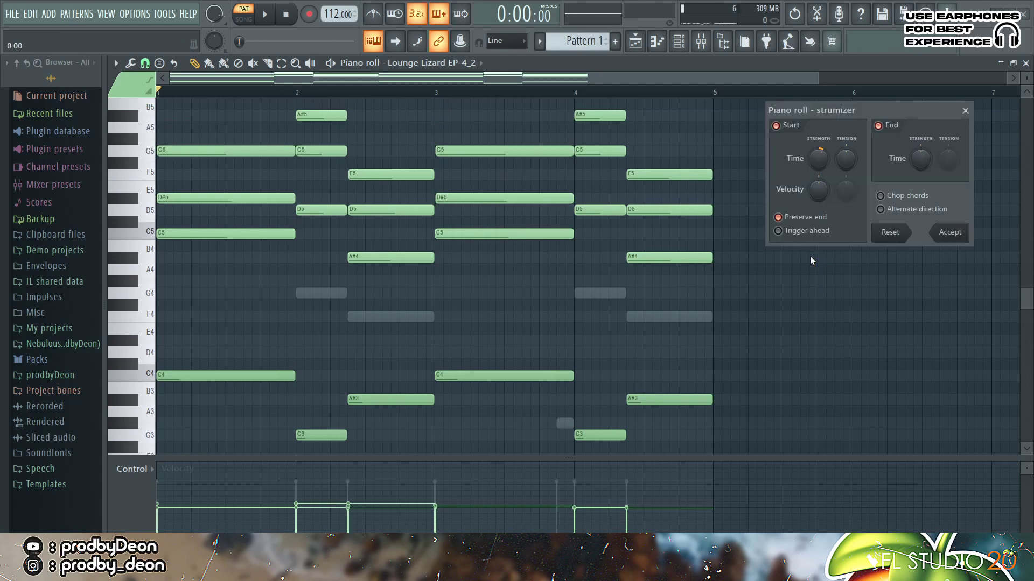
key(space)
drag(818, 159, 820, 155)
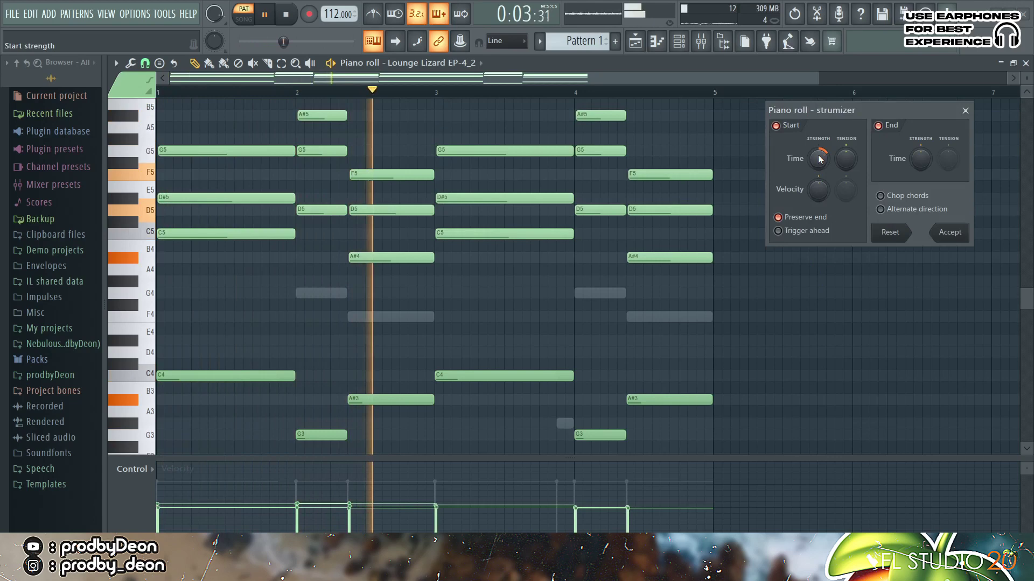
click(947, 233)
key(space)
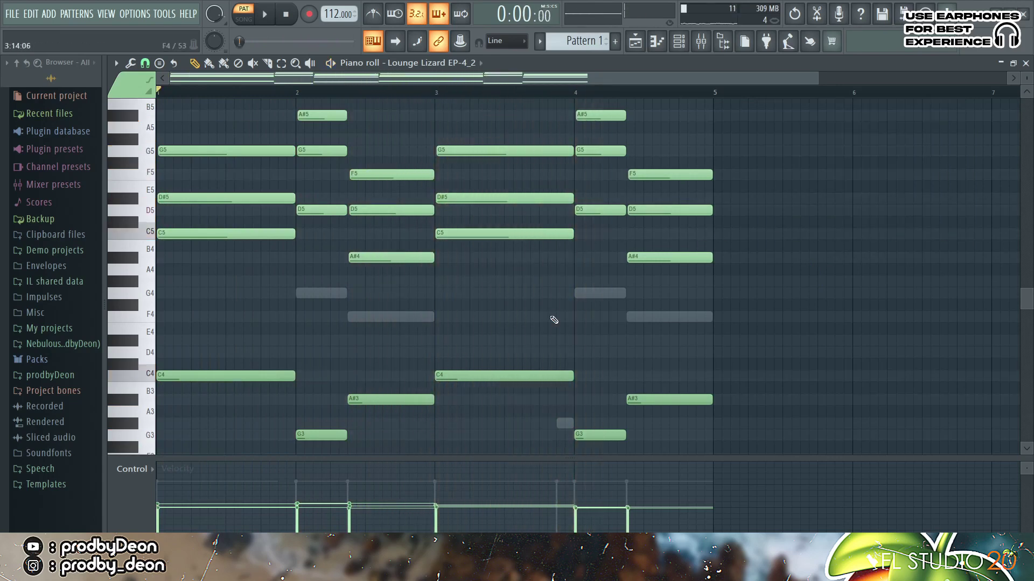
Slice the bar-3 chord near its end and resize the pieces into short stabs.
drag(558, 393, 558, 211)
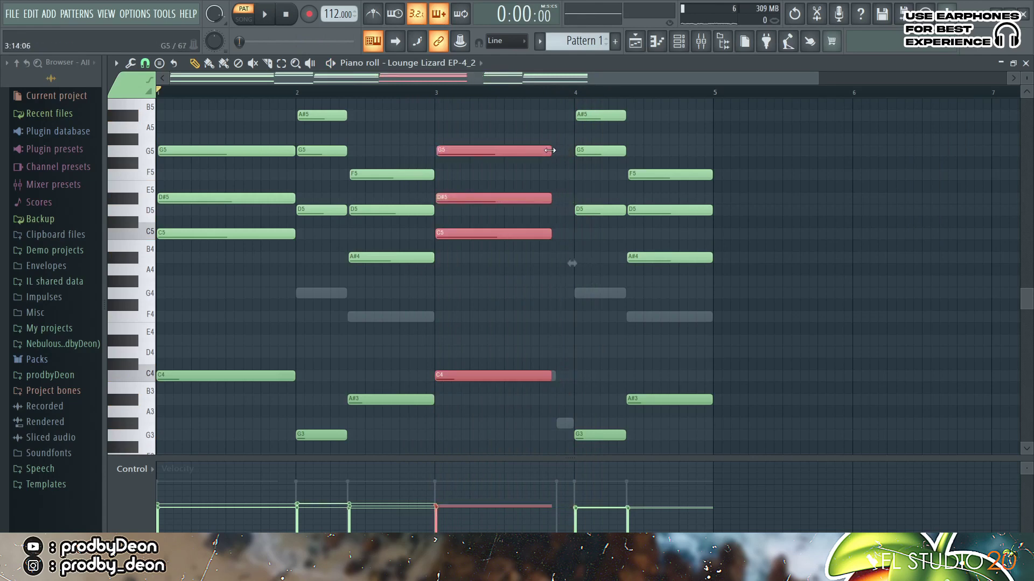
drag(539, 151, 555, 151)
click(264, 14)
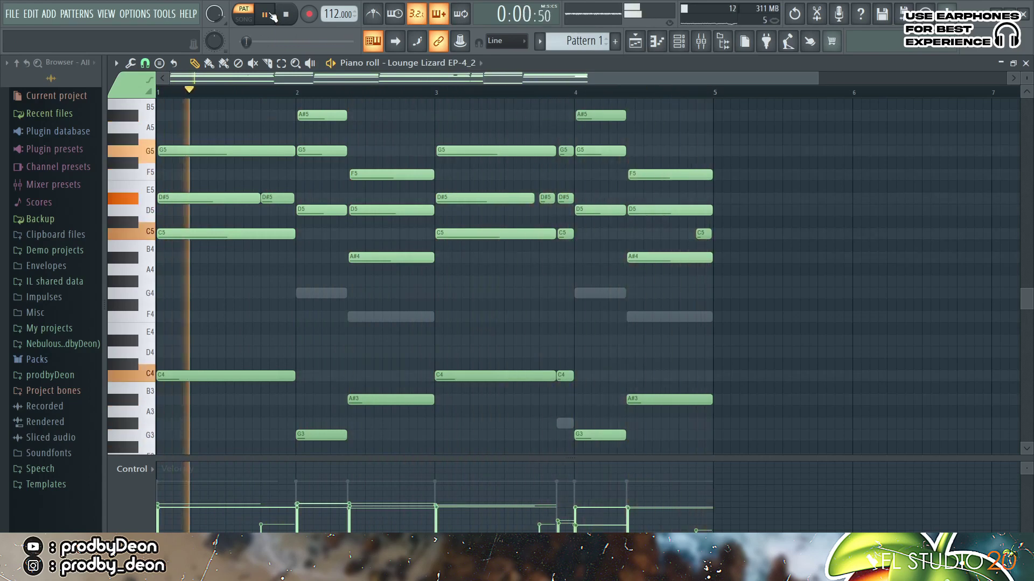
Turn the Liquid State 2 GOL channel volume down to about 25% and open its notes.
key(space)
key(F6)
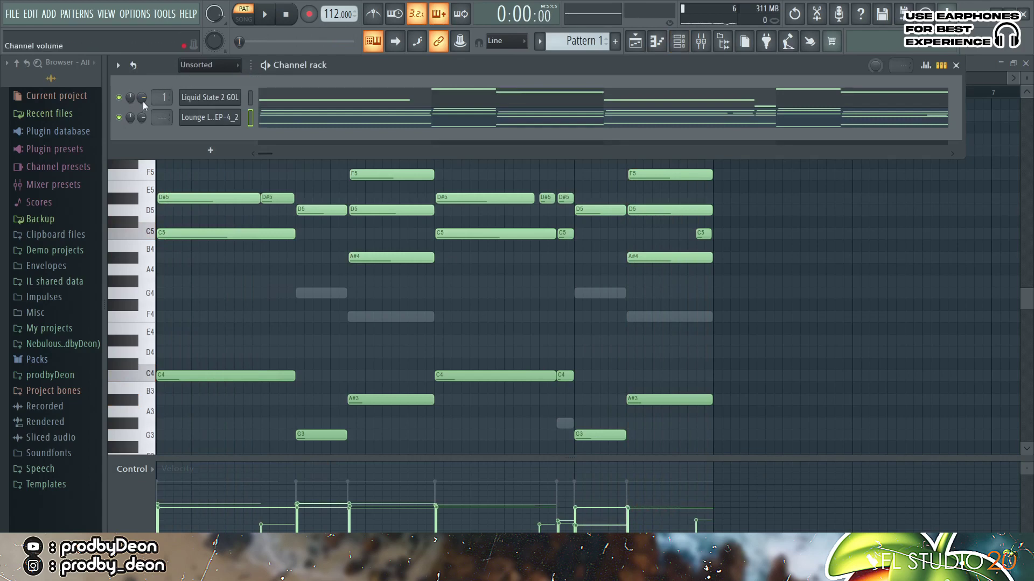
key(space)
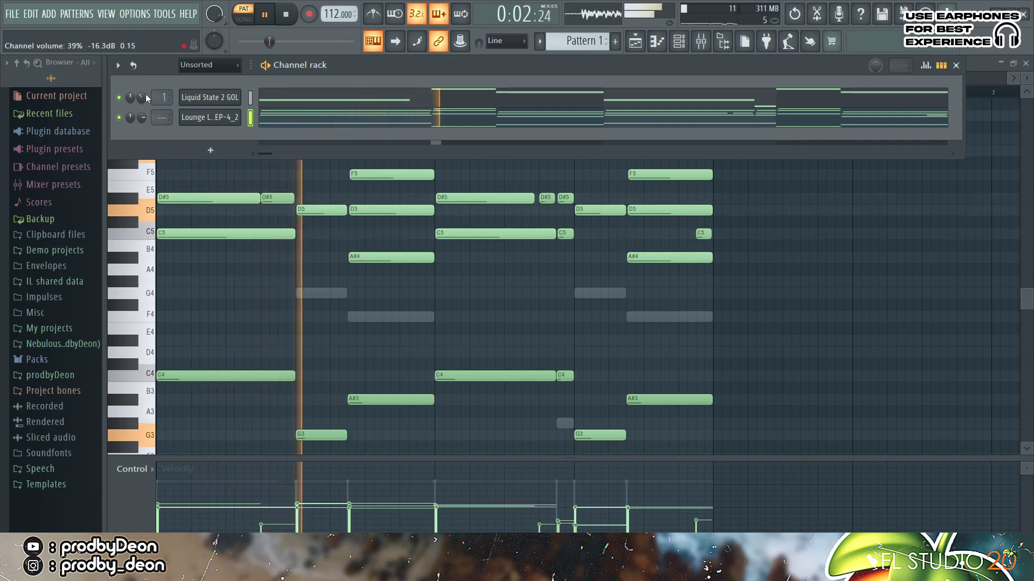
drag(145, 94, 146, 103)
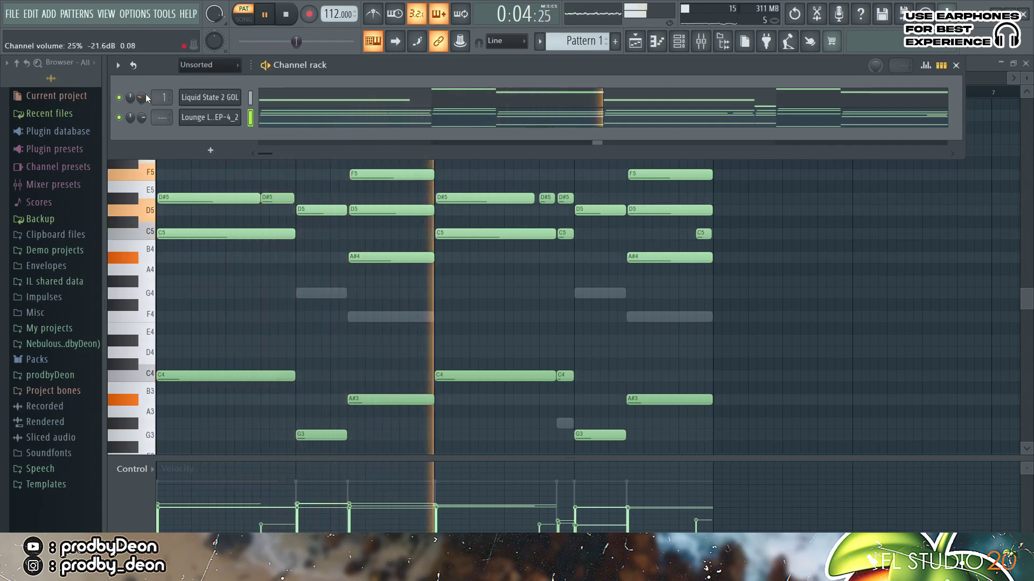
click(290, 103)
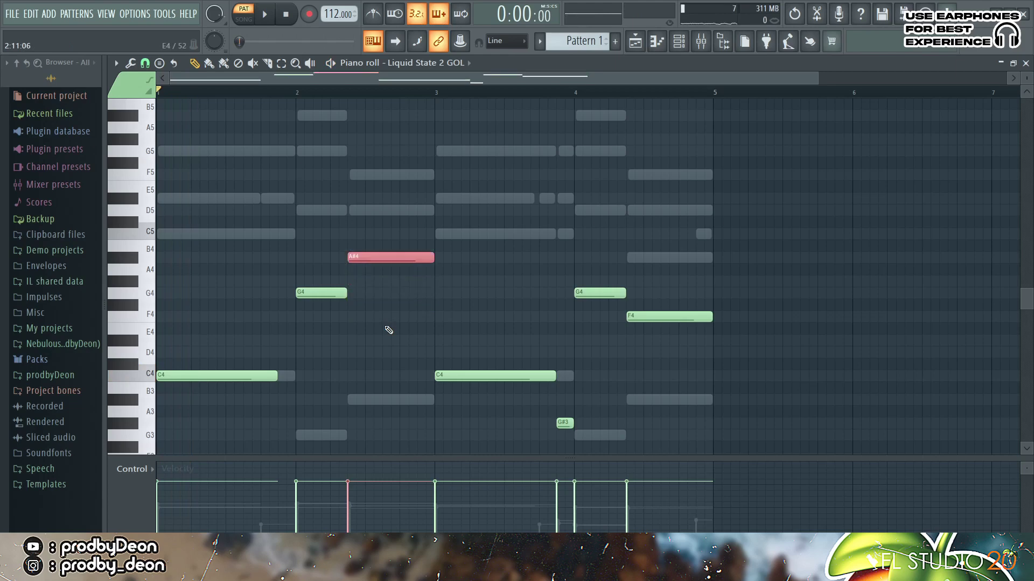
Transpose Liquid State 2 melody notes: lower F4 to D4, then raise notes including A#3 by octaves.
scroll(389, 330, down, 2)
key(space)
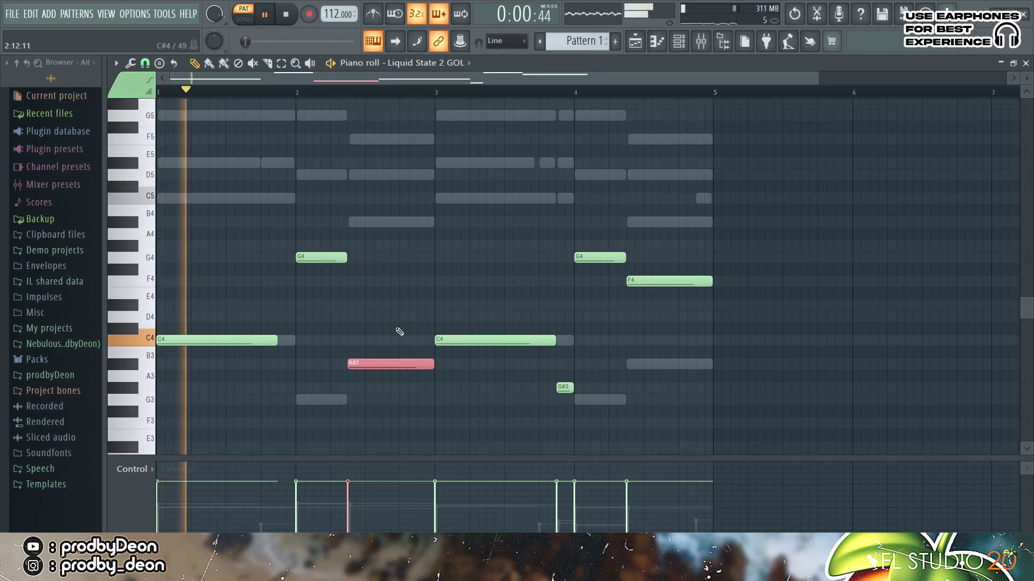
drag(694, 310, 695, 238)
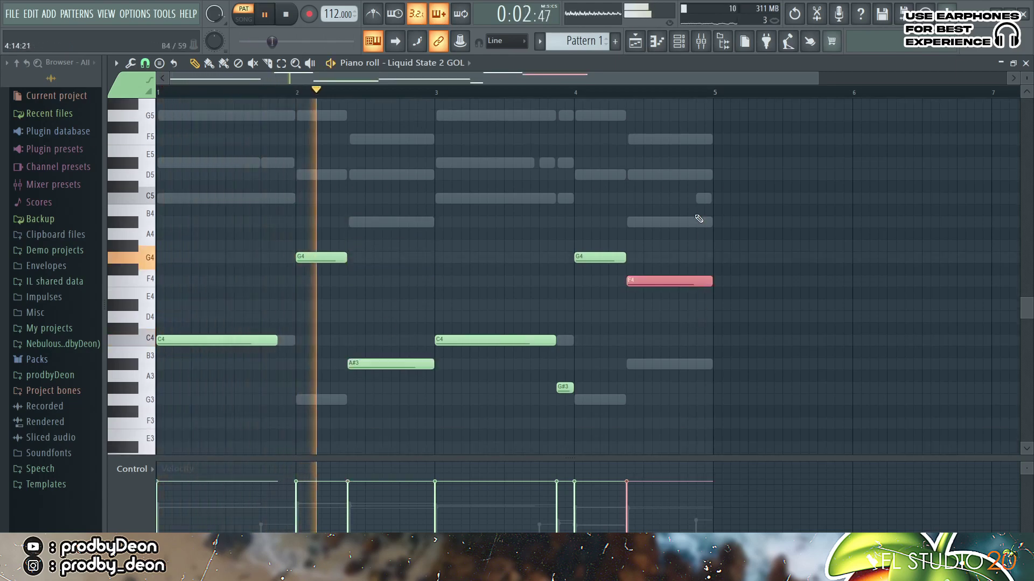
key(shift+Down)
key(shift+Down)
key(shift+Down)
key(shift+Down)
key(shift+Down)
key(shift+Down)
key(shift+Down)
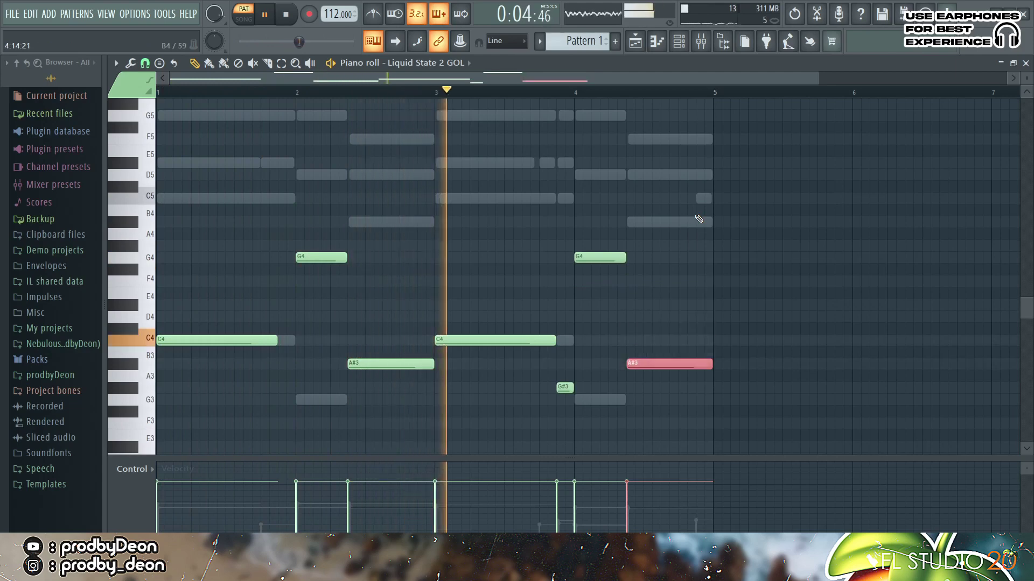
key(ctrl+Up)
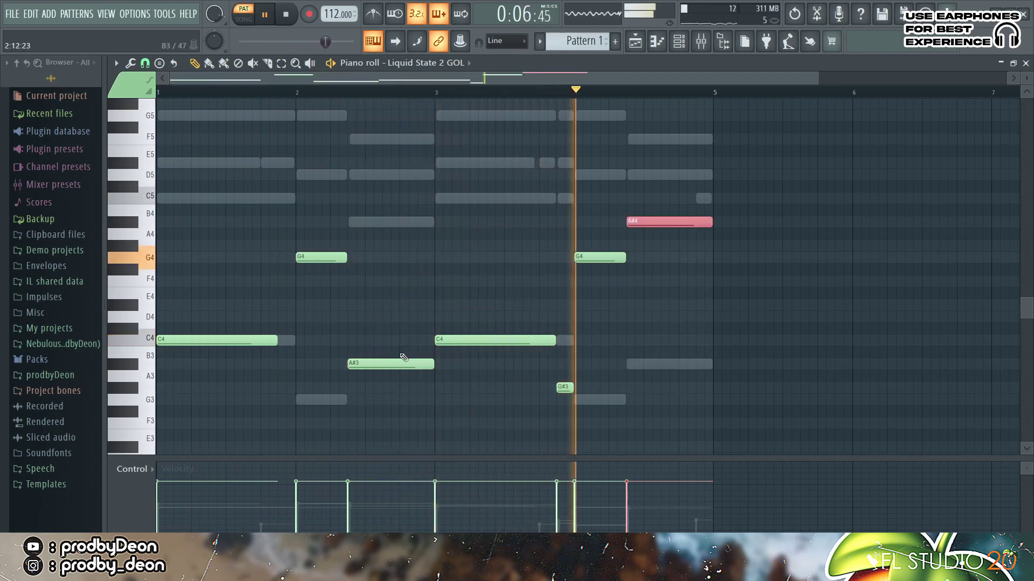
drag(399, 360, 402, 382)
key(ctrl+Up)
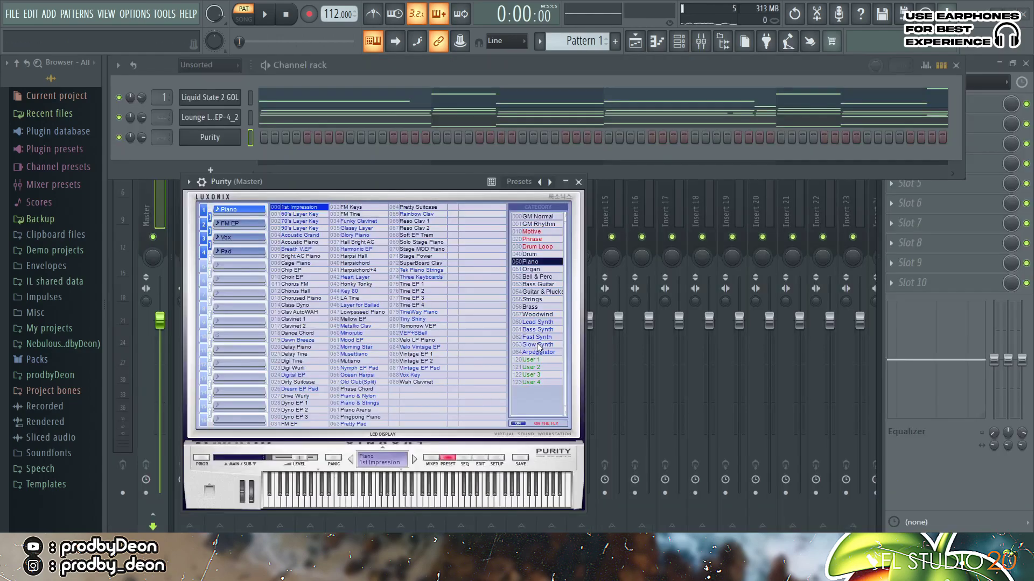
Set Purity to the Slow Synth category and lower the held C5 note's velocity.
click(538, 338)
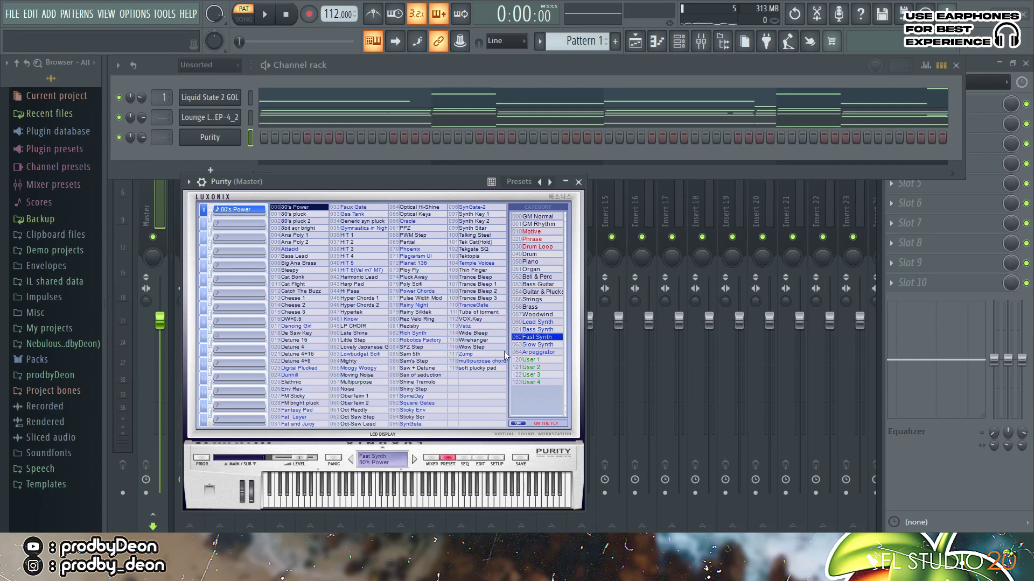
click(522, 346)
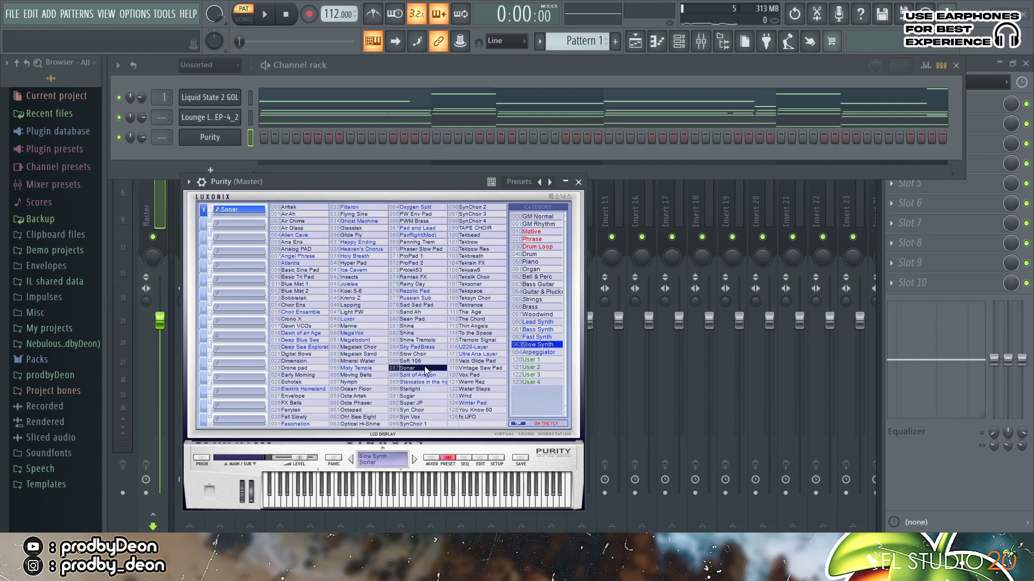
click(668, 47)
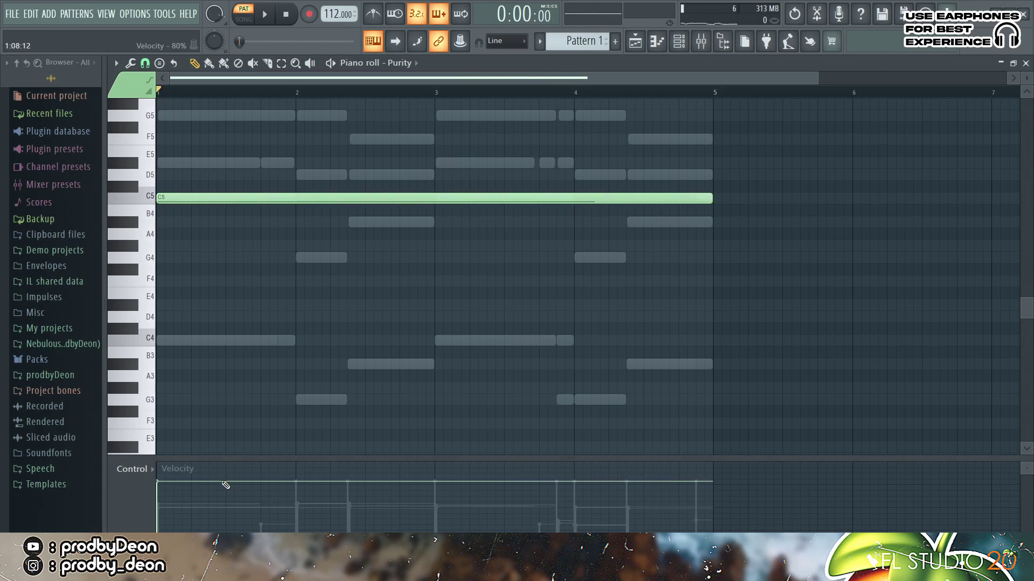
drag(203, 502, 172, 524)
key(space)
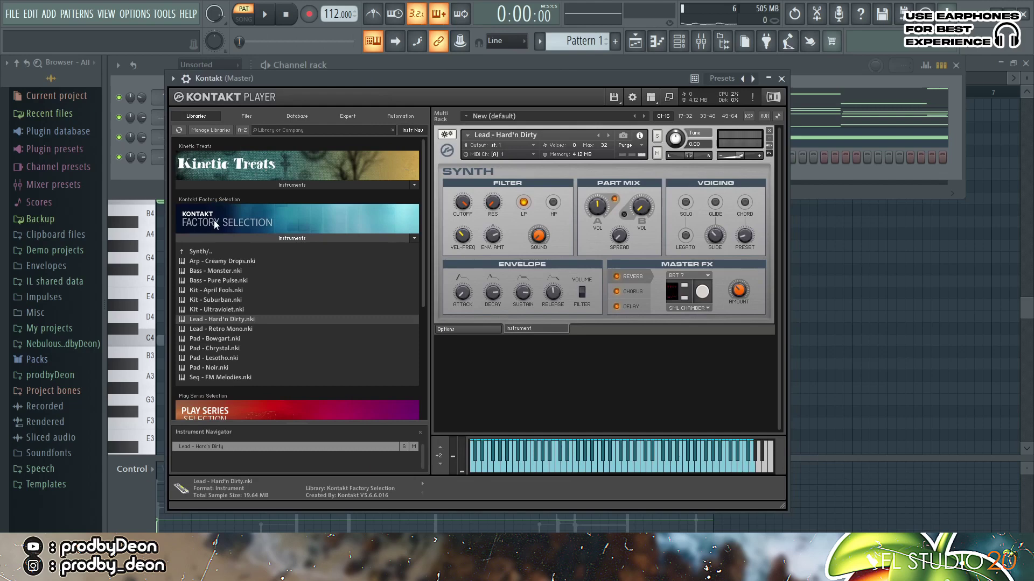
Give the Kontakt Hard'n Dirty lead eight short C5 stabs, one every half bar, and audition them.
click(656, 46)
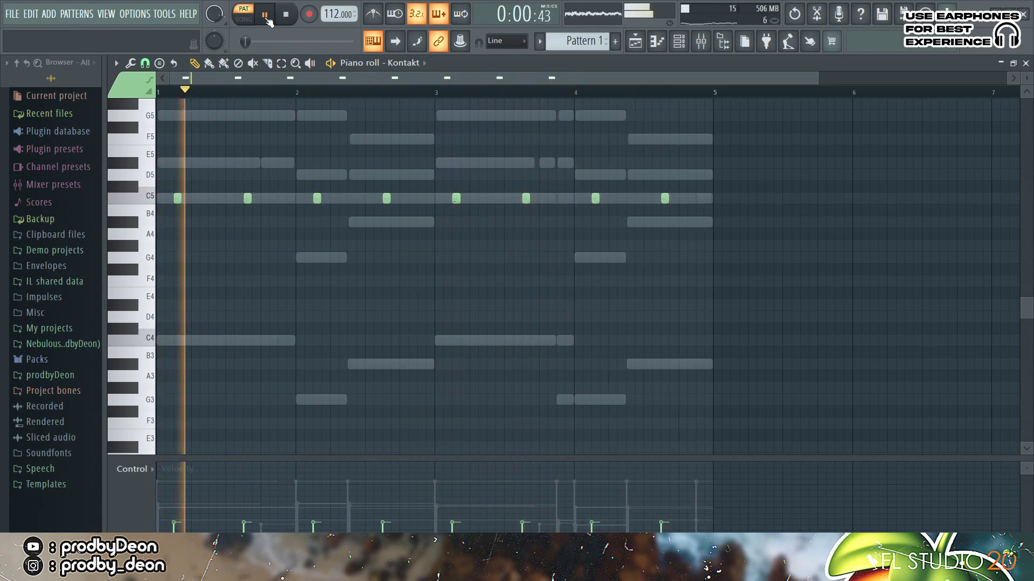
click(266, 18)
Bring up the BBC Symphony Orchestra Violins 1 instrument and its piano roll.
click(701, 41)
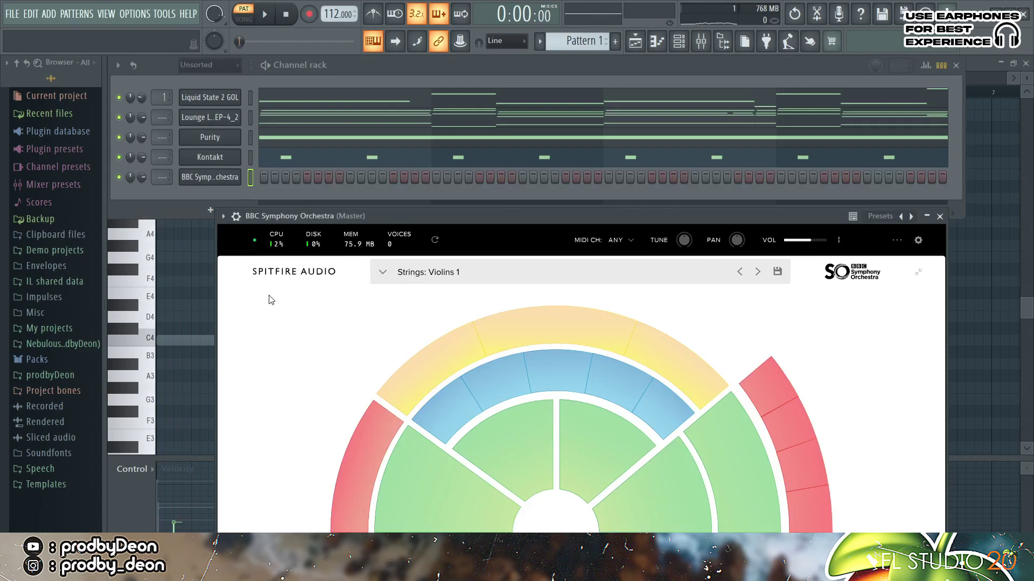
drag(456, 216, 441, 43)
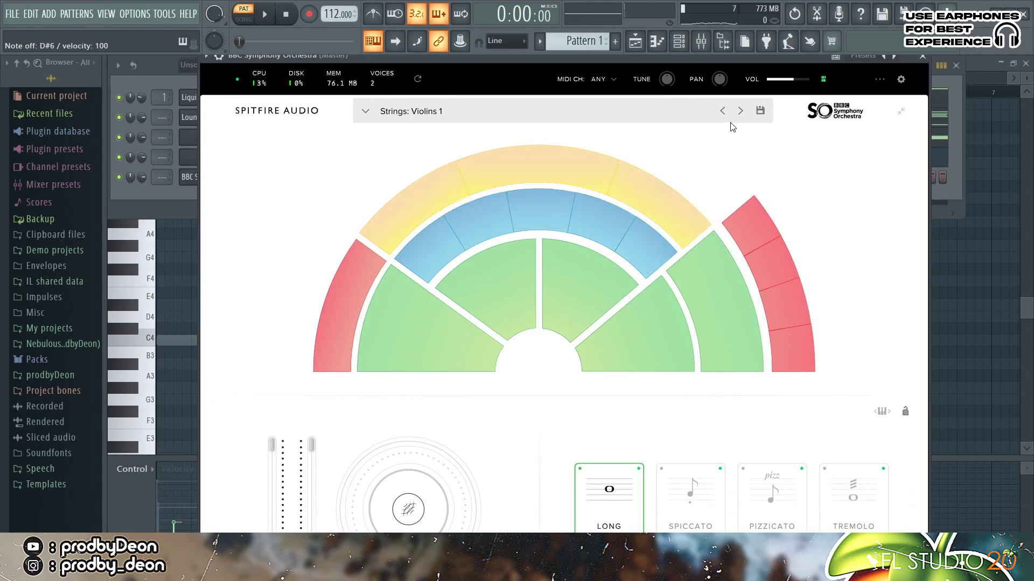
click(655, 43)
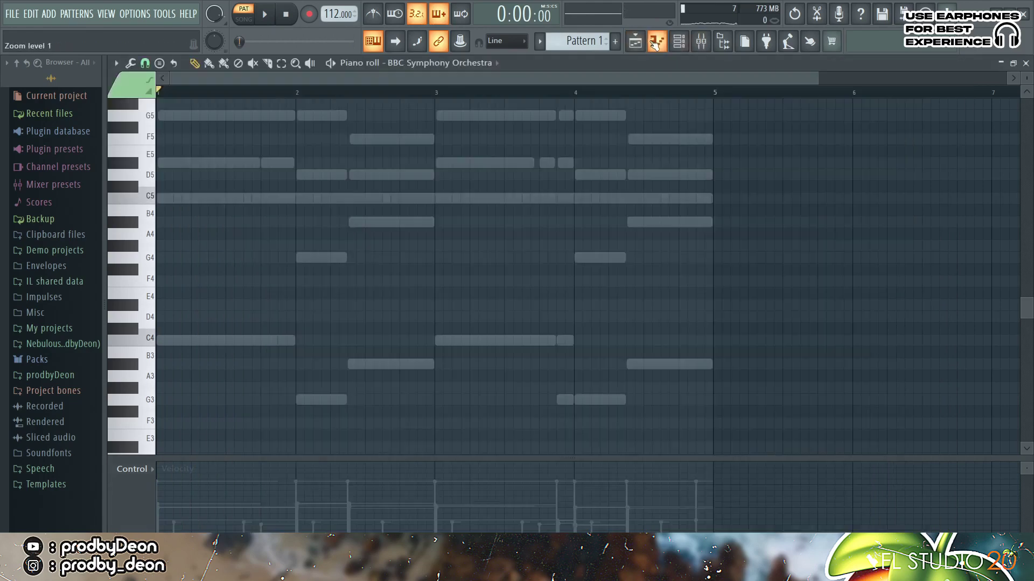
Draw a C6, A#5, G5, F5 violin line, make it legato, and show the mixer.
scroll(253, 181, up, 6)
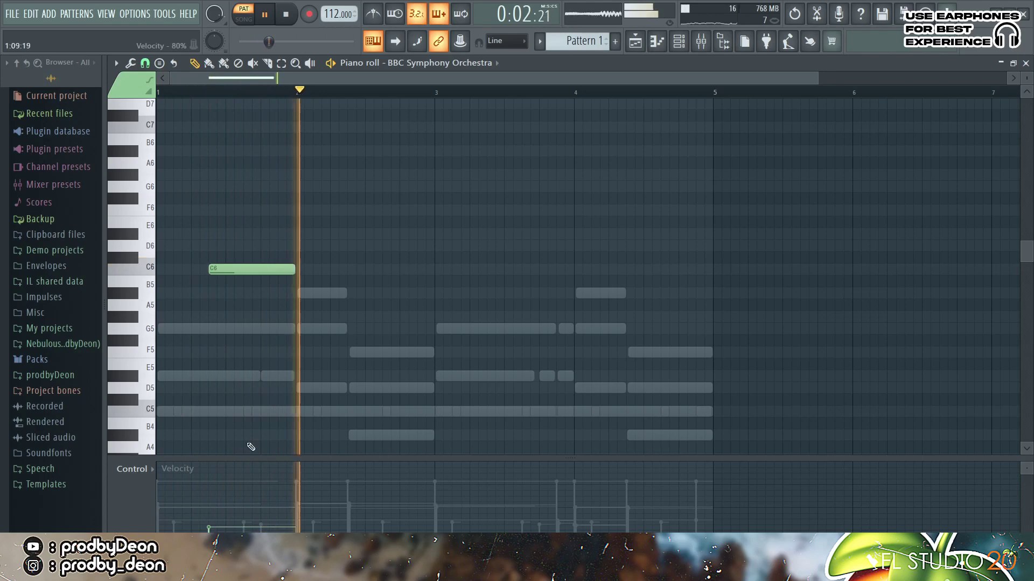
click(279, 292)
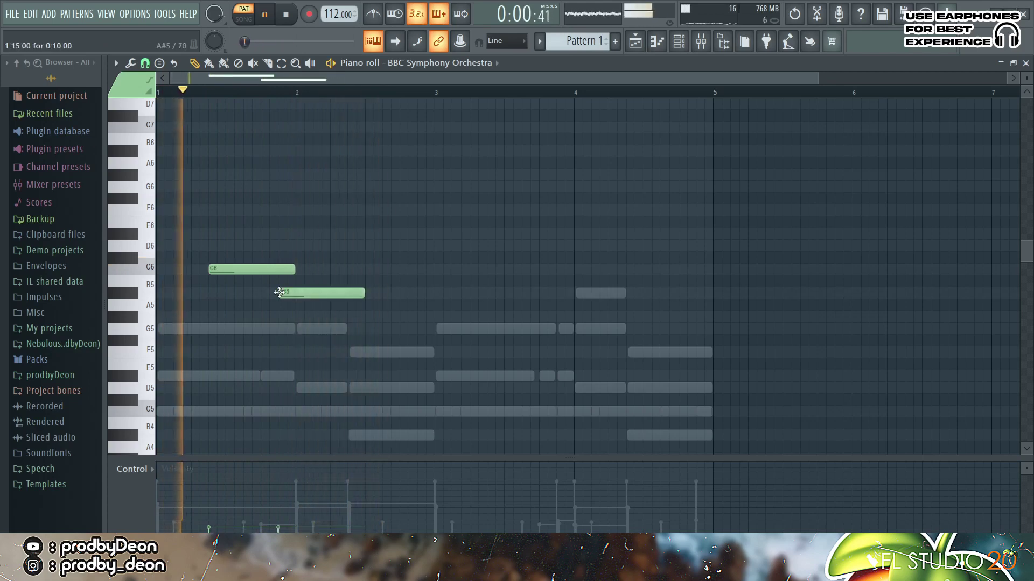
click(297, 329)
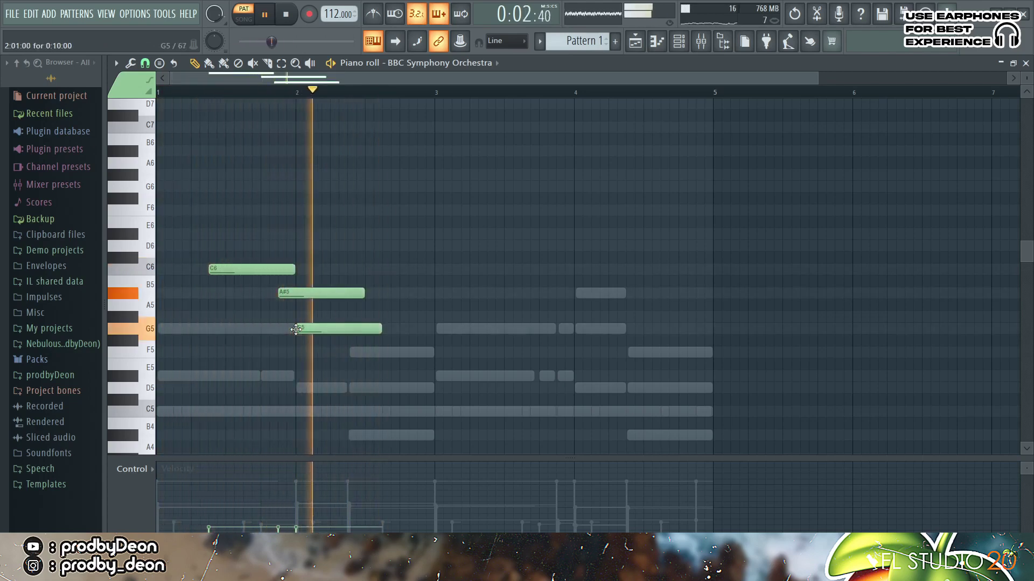
key(ctrl+l)
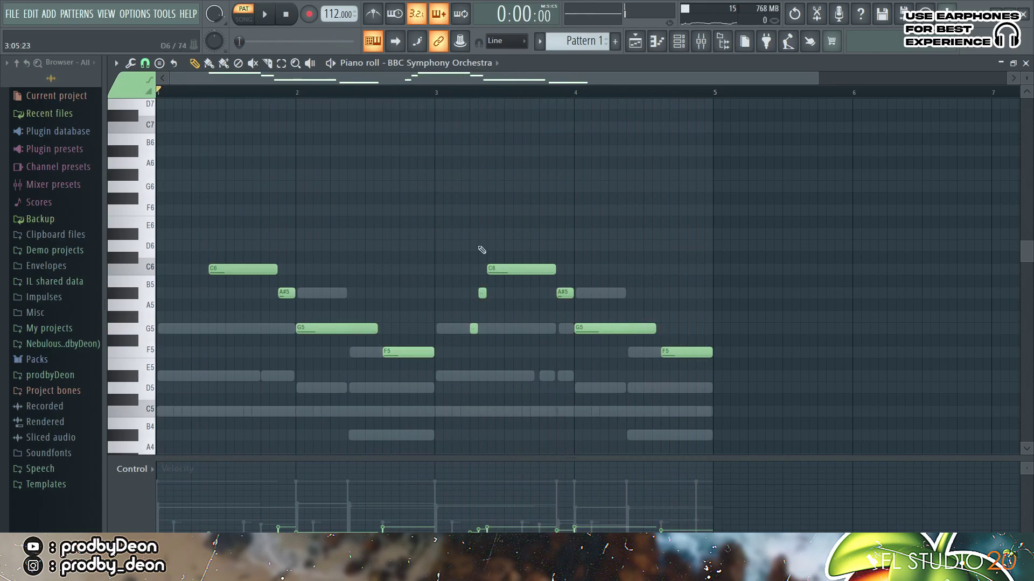
key(F9)
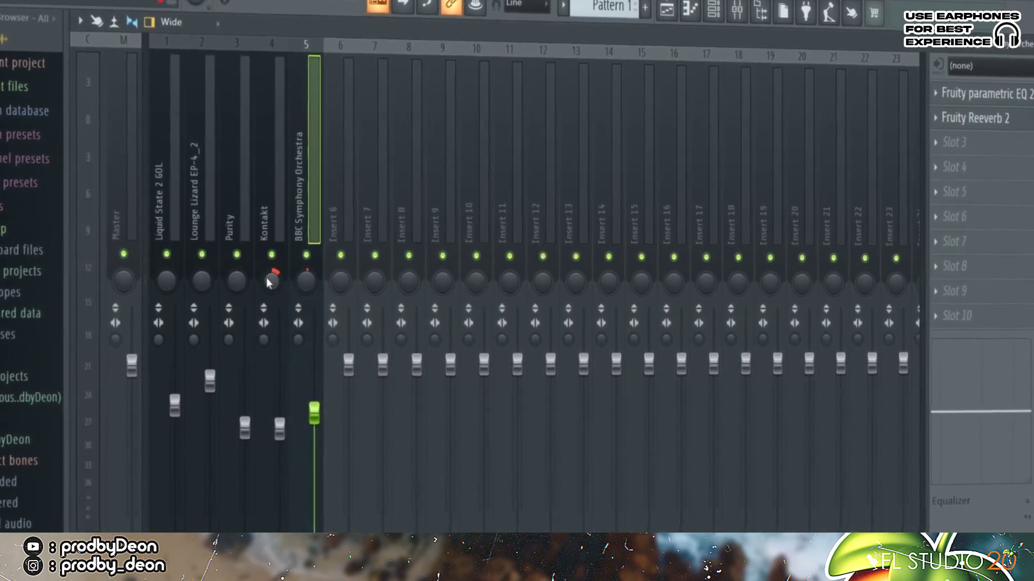
key(space)
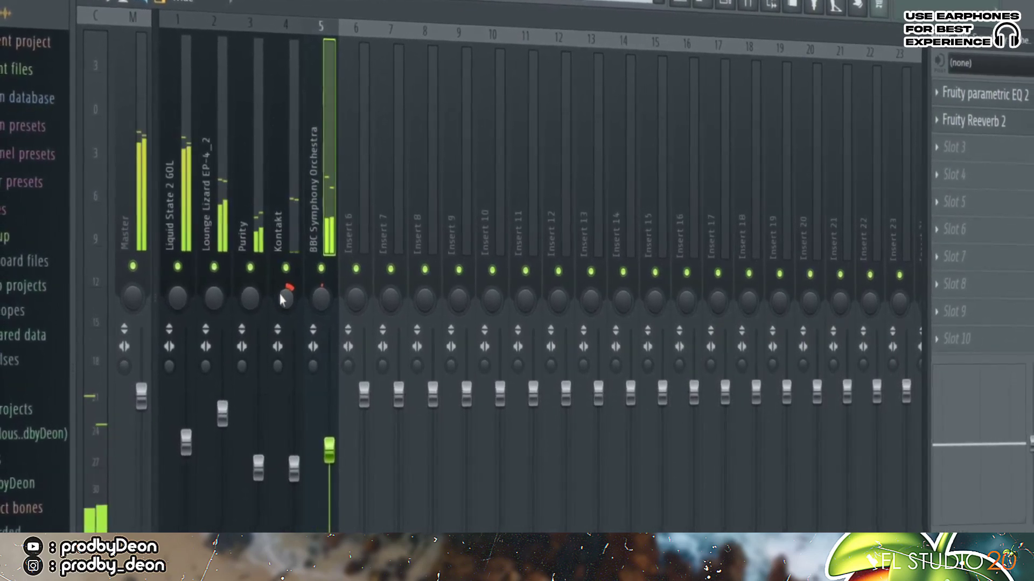
click(280, 295)
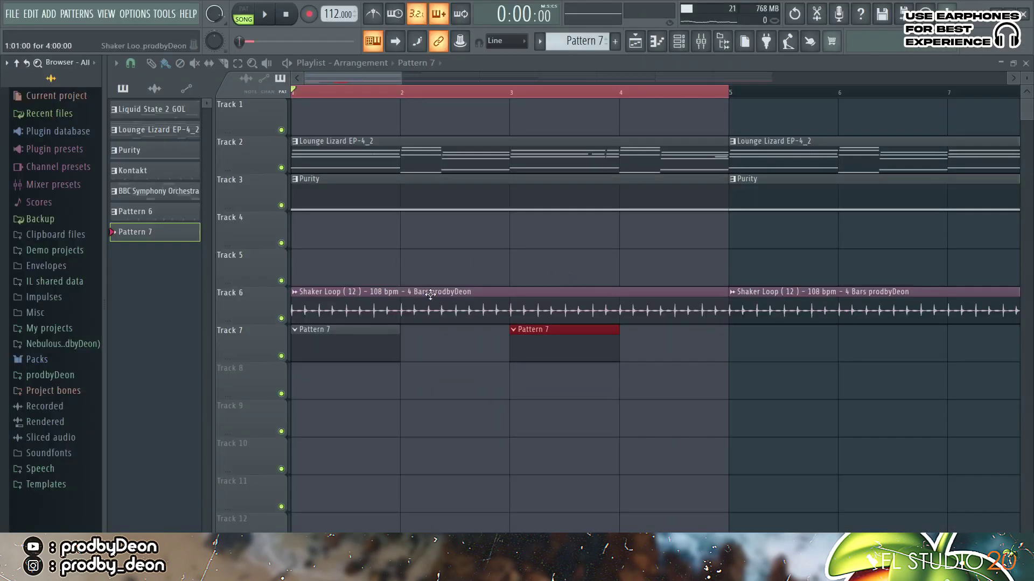
Audition the song, then show all channels in Pattern 7's channel rack.
key(space)
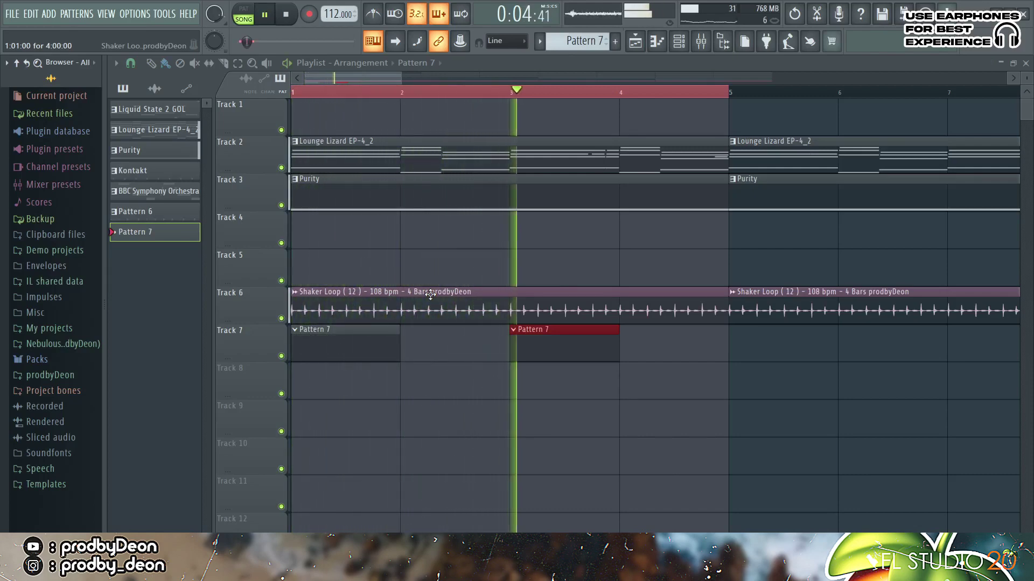
key(space)
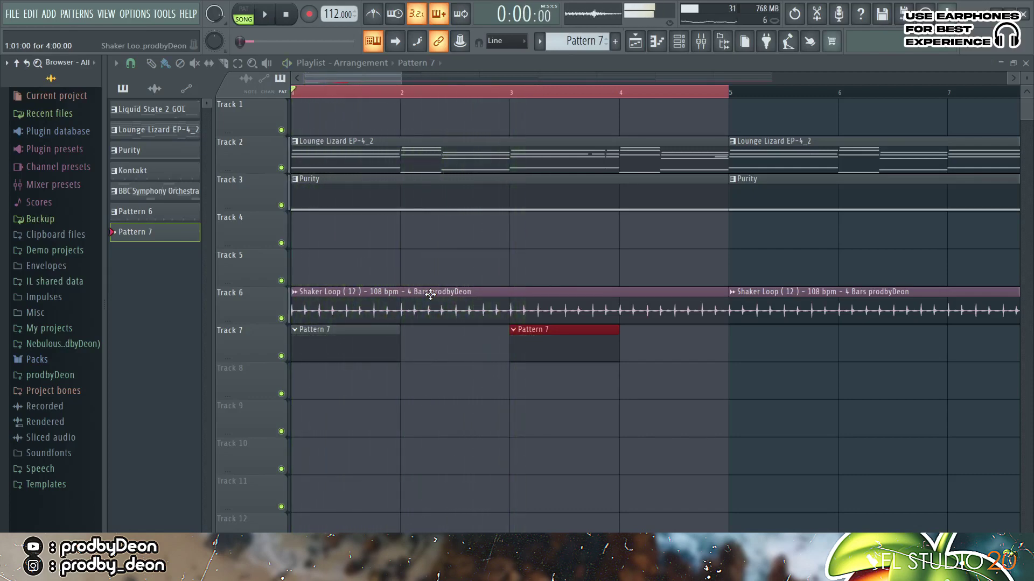
click(678, 41)
click(235, 72)
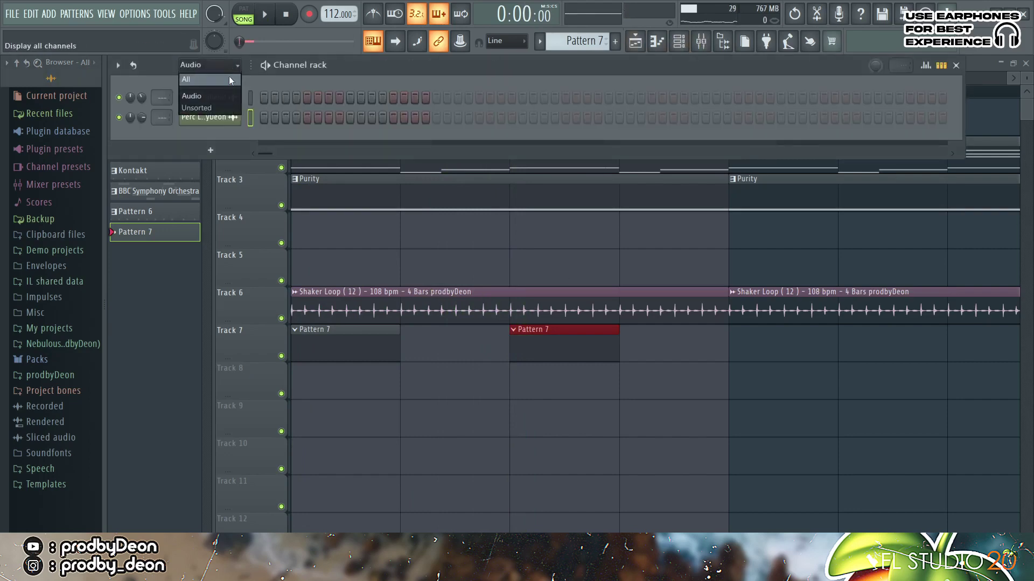
click(227, 80)
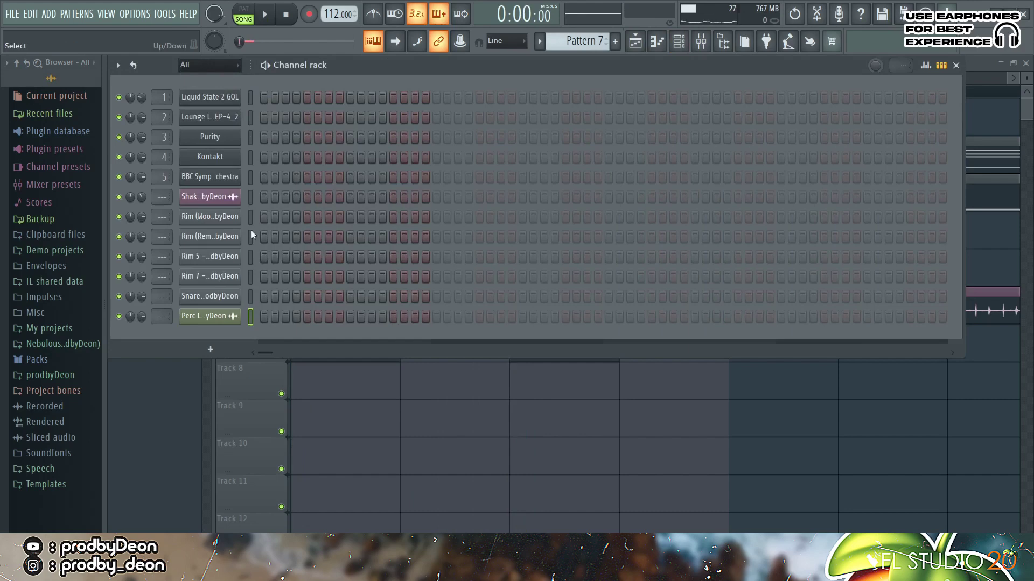
Paste a rhythm into the second rim row and audition it.
click(250, 216)
key(Down)
key(Down)
key(Down)
key(Down)
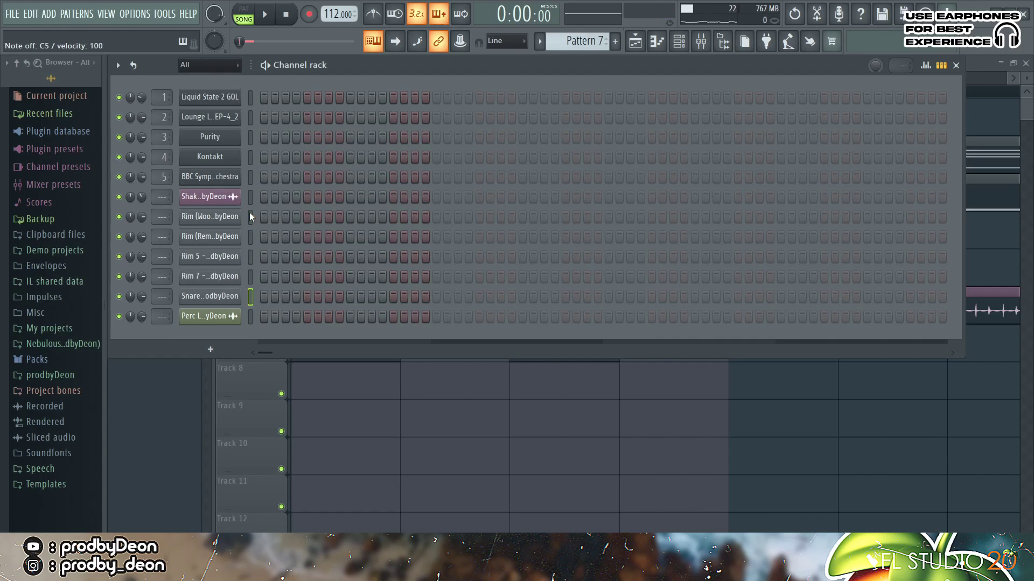
click(250, 237)
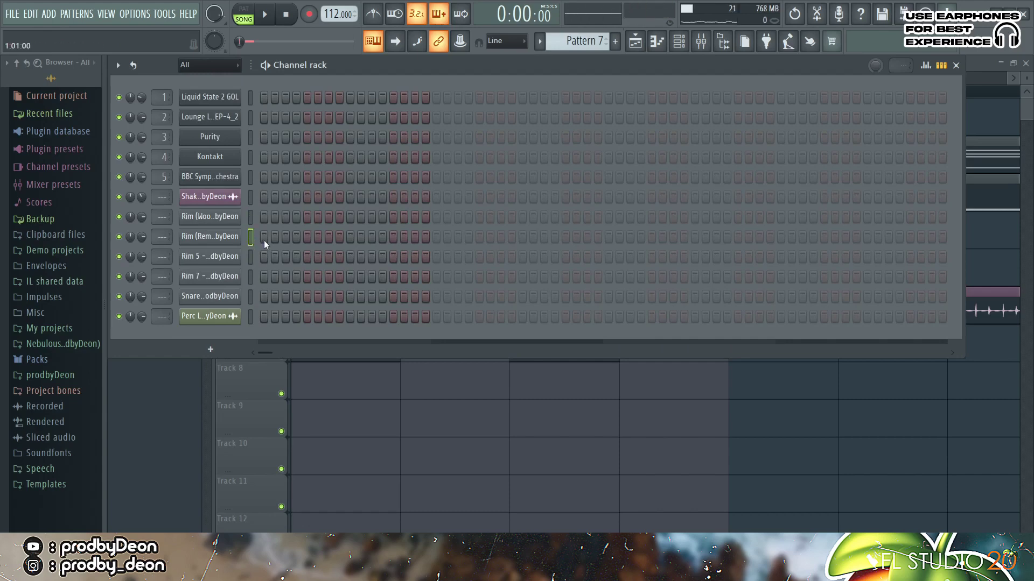
key(ctrl+v)
key(space)
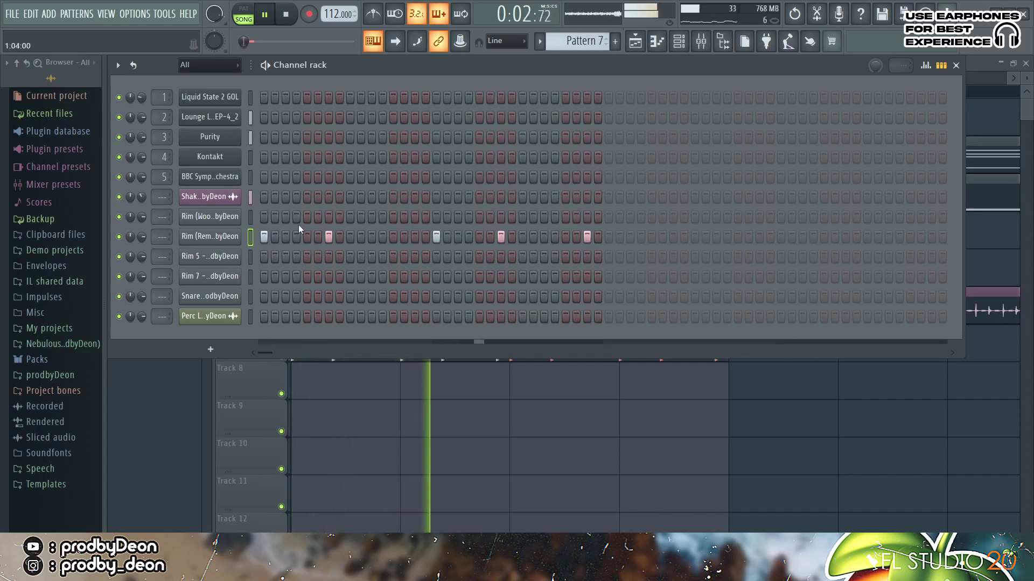
key(space)
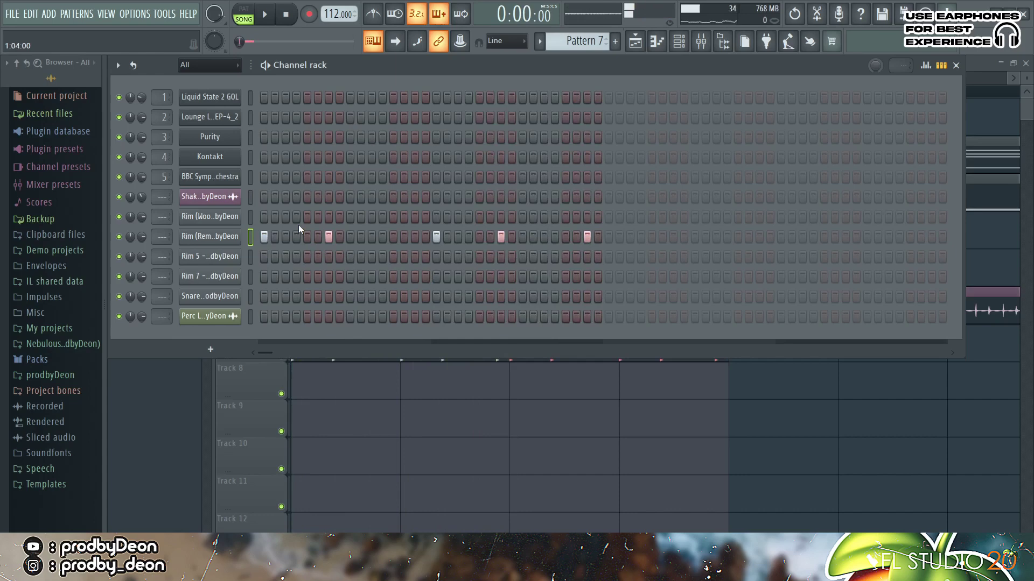
Add Rim (Woodish) hits on step 4 and later in the pattern, auditioning the song.
click(296, 217)
key(space)
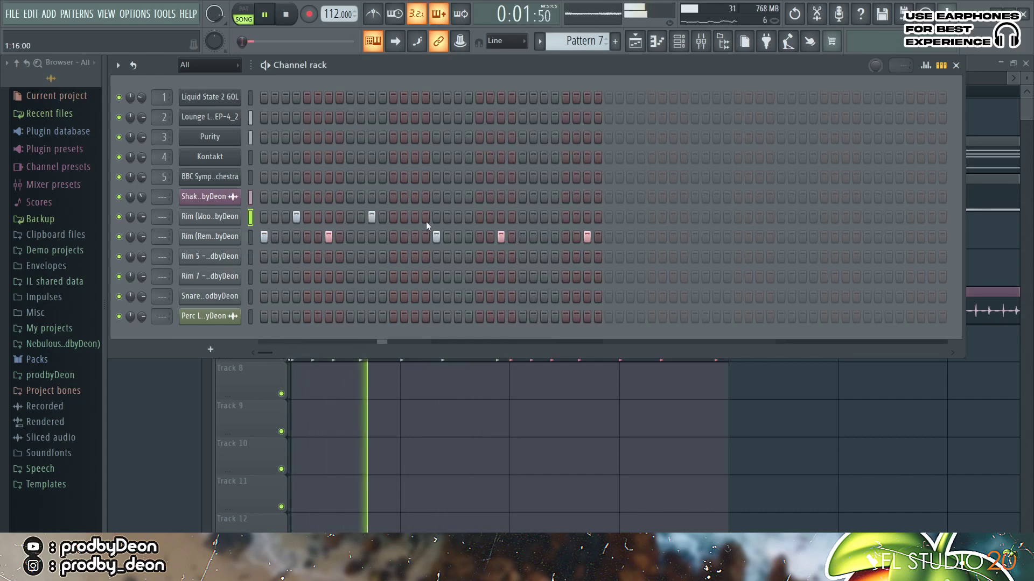
click(468, 216)
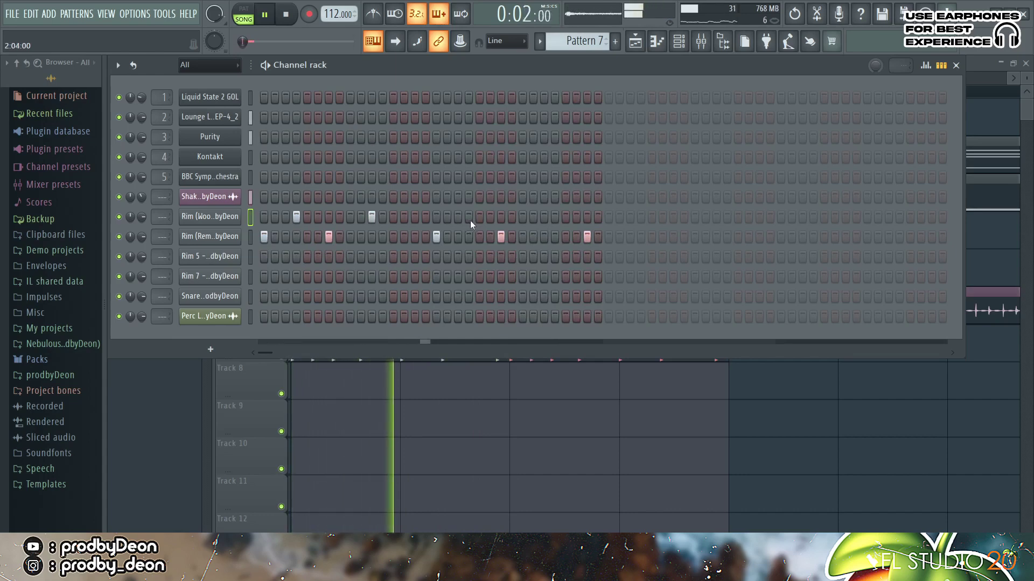
click(545, 219)
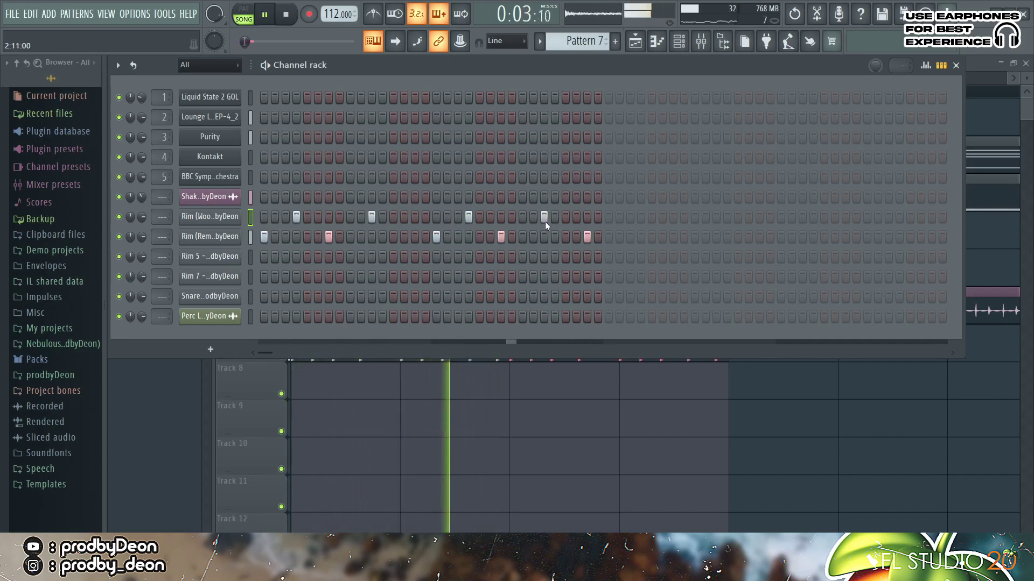
key(space)
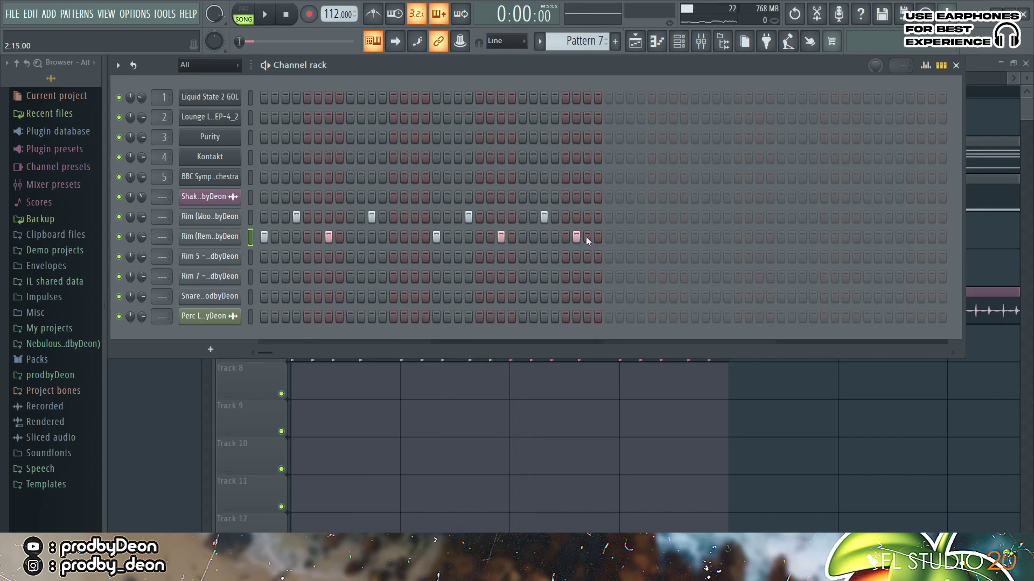
key(space)
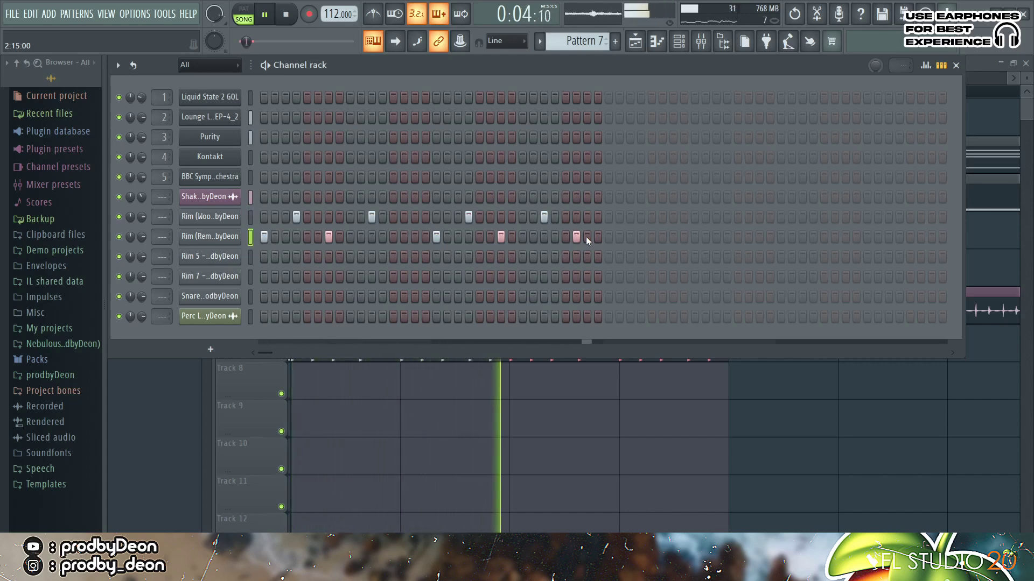
key(space)
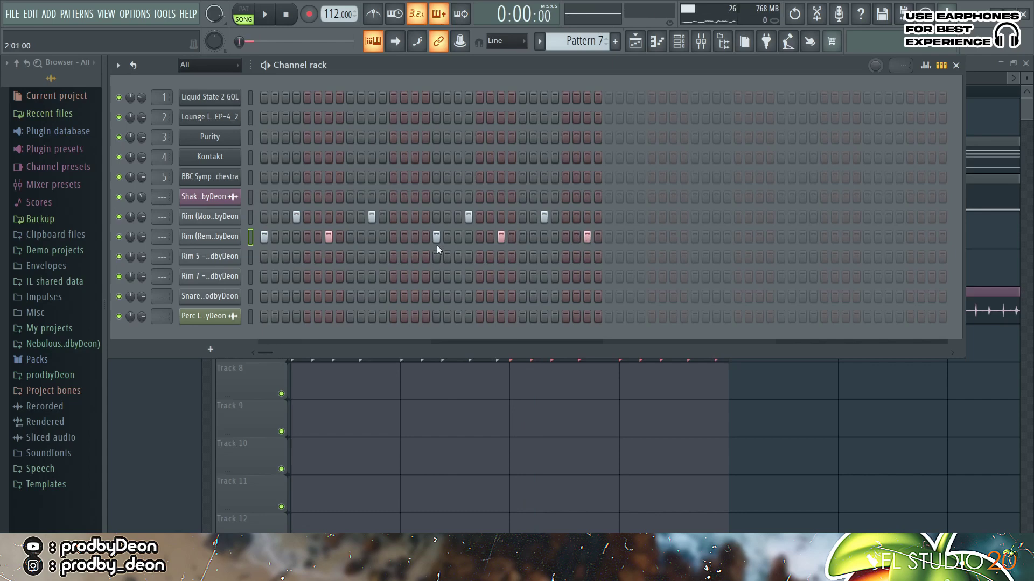
Add two hits to the Rim 5 row and audition the rim pattern.
click(328, 256)
key(space)
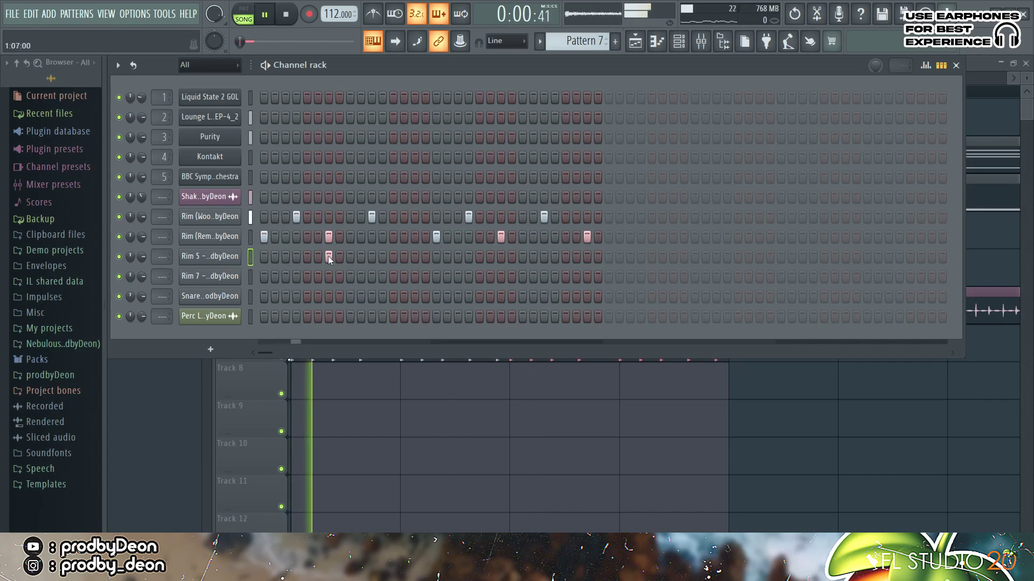
click(415, 256)
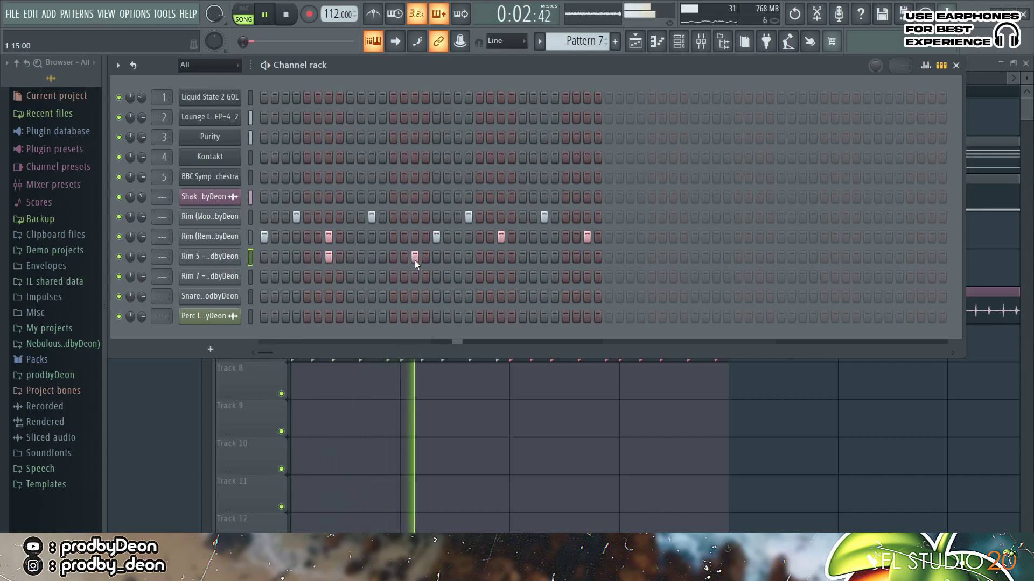
key(space)
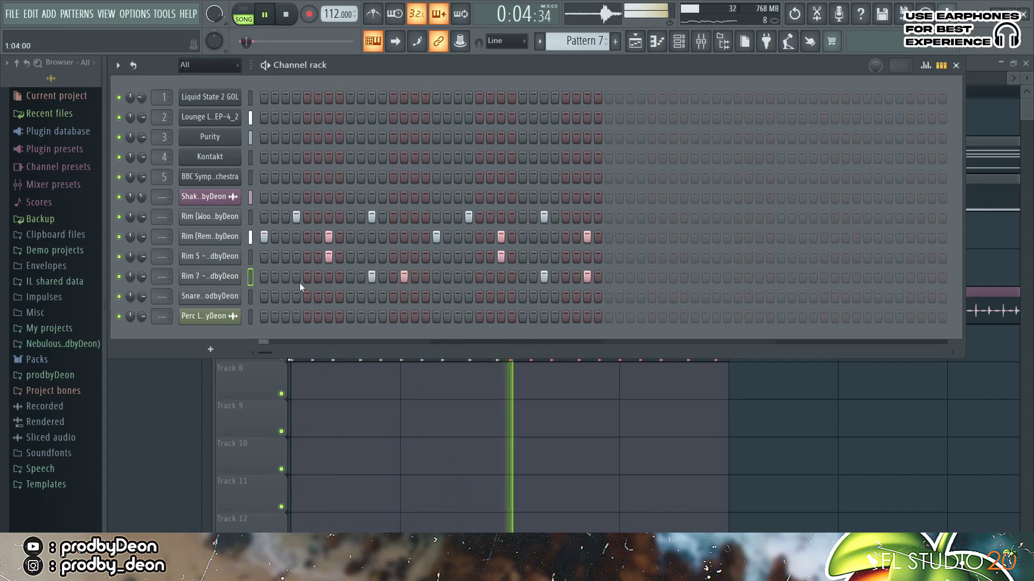
key(space)
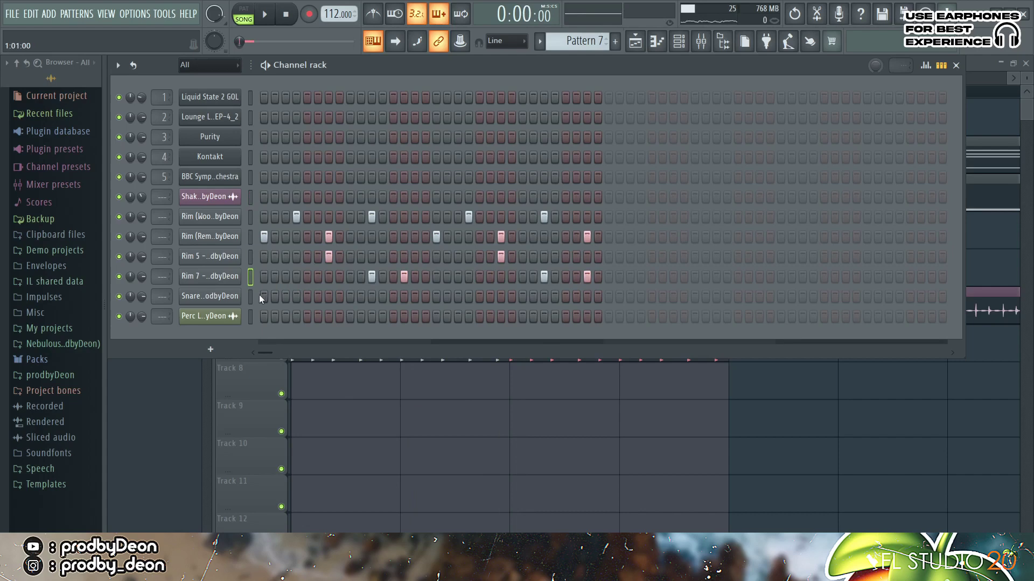
Program four snare hits in the Snare row while the pattern plays.
key(z)
key(space)
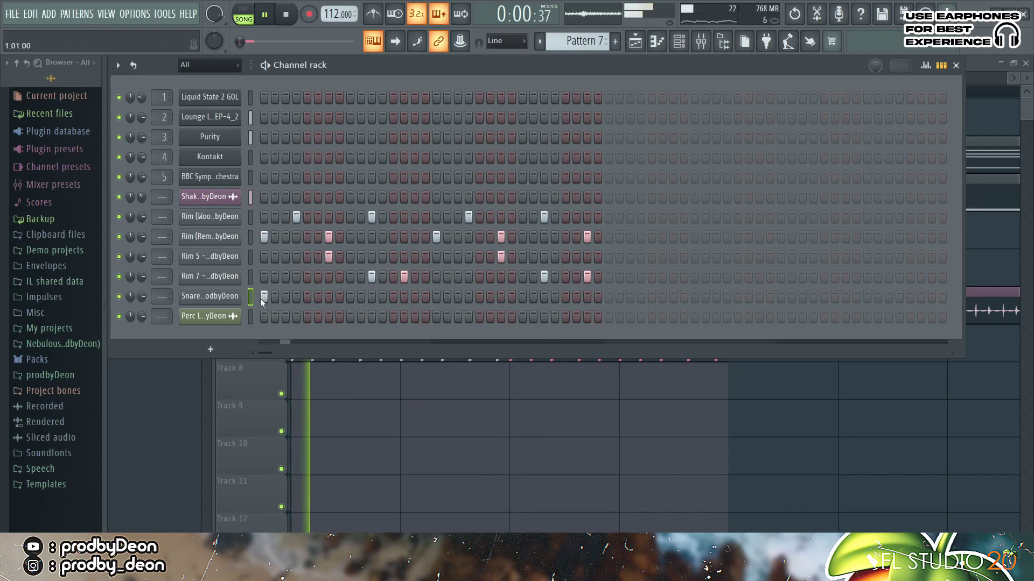
click(373, 300)
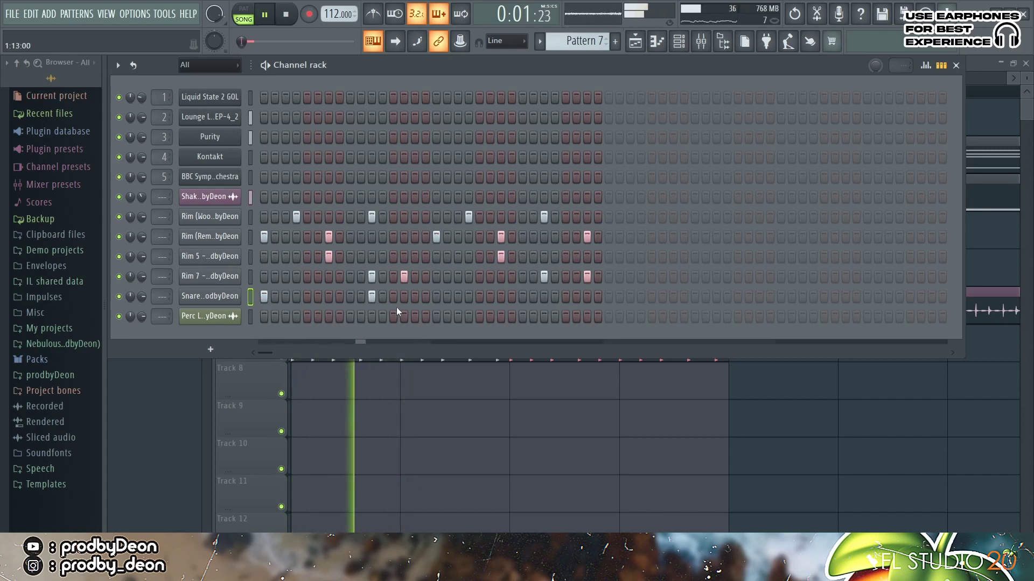
click(438, 299)
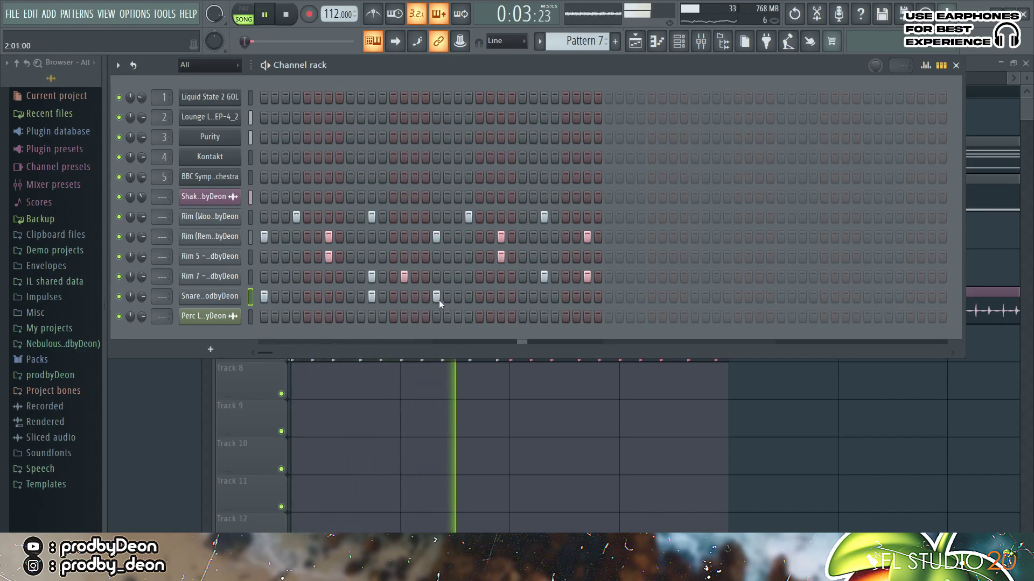
click(472, 299)
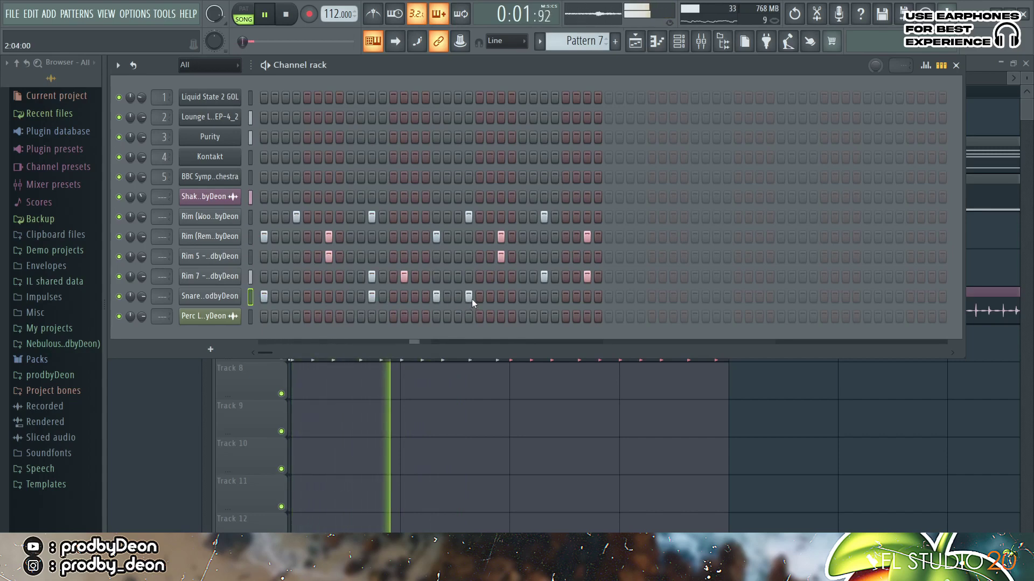
click(545, 300)
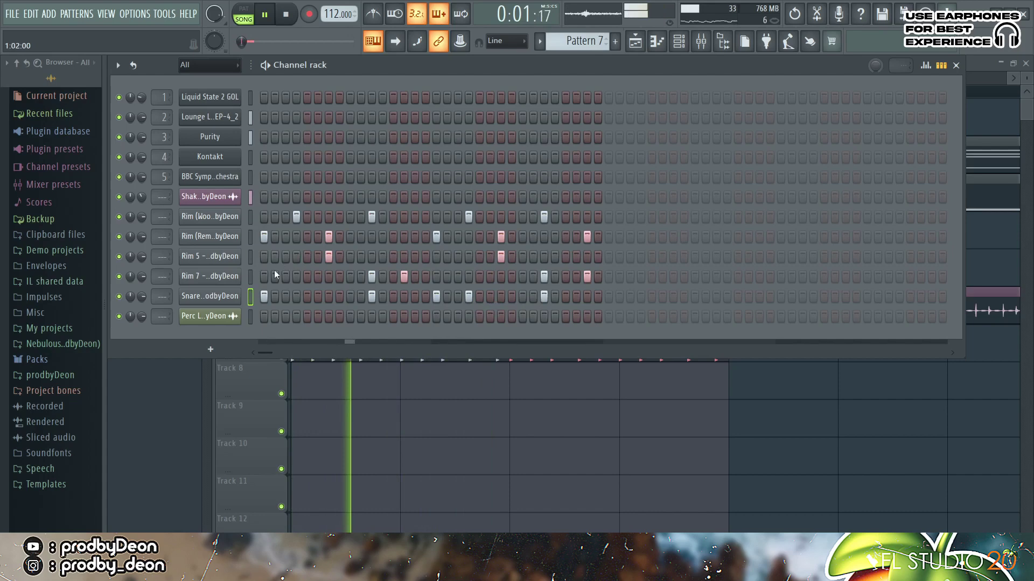
Check the Snare 11 sample's precomputed effects, then stop and make Pattern 8 current.
click(232, 300)
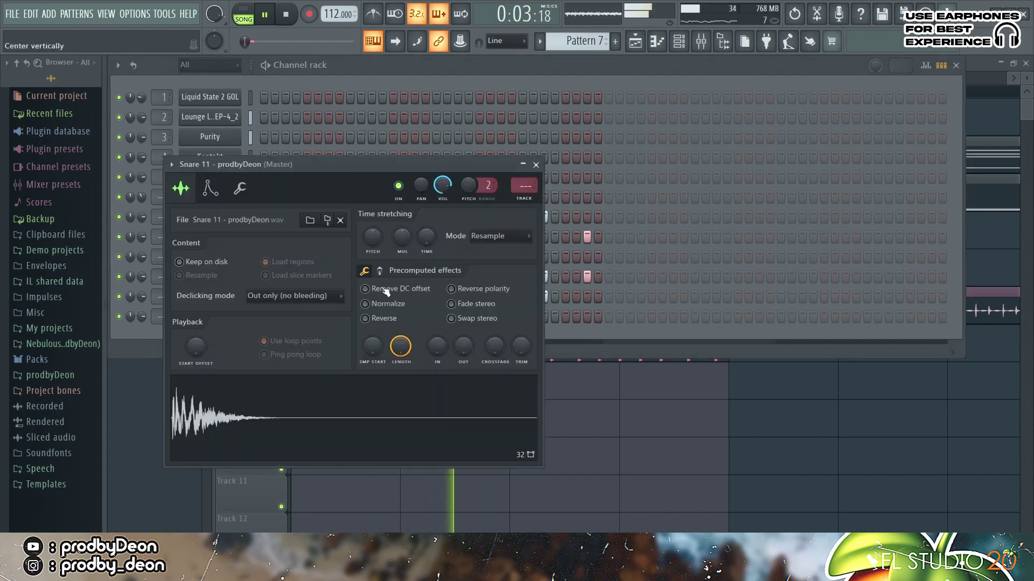
click(379, 271)
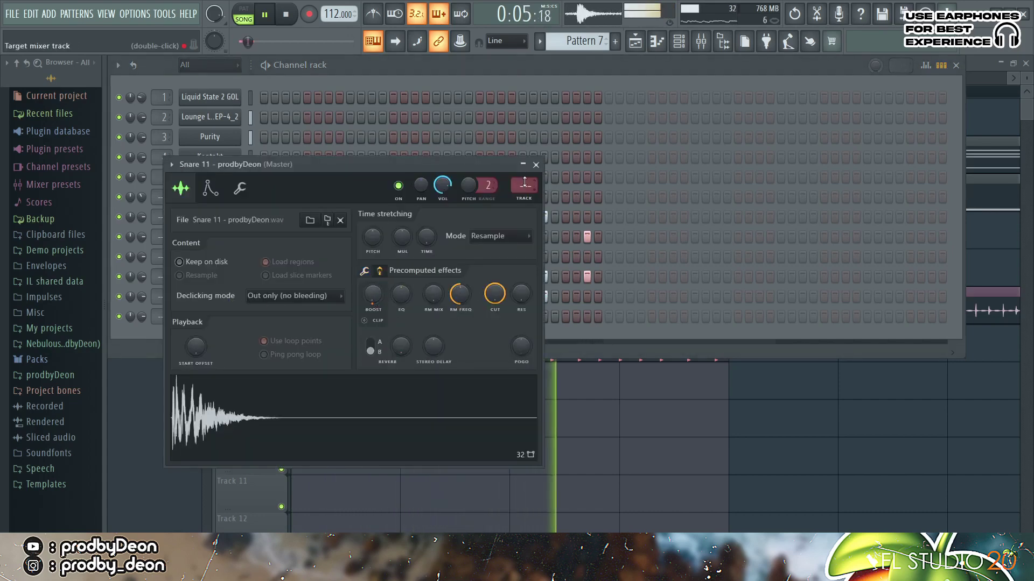
click(535, 165)
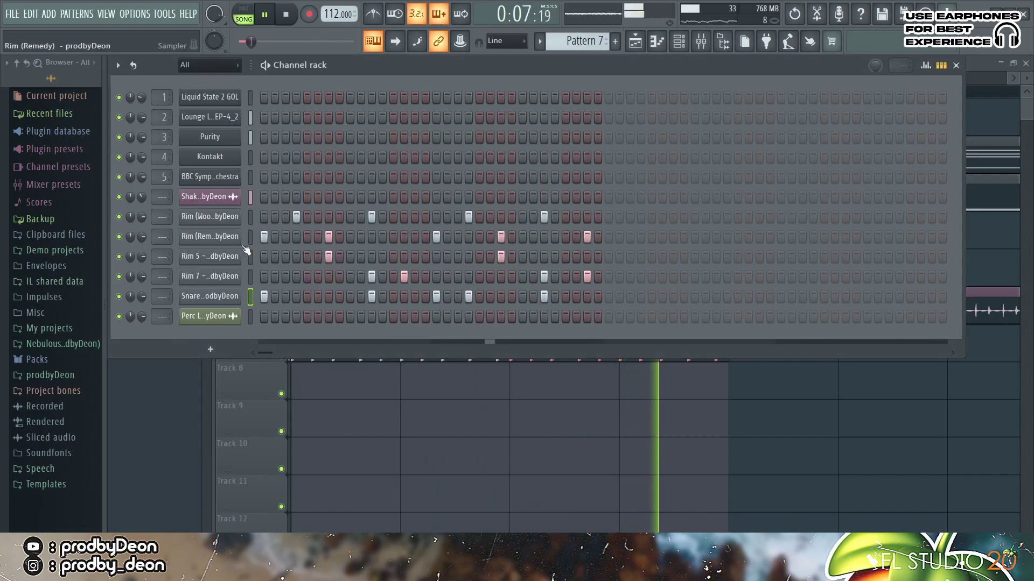
click(209, 217)
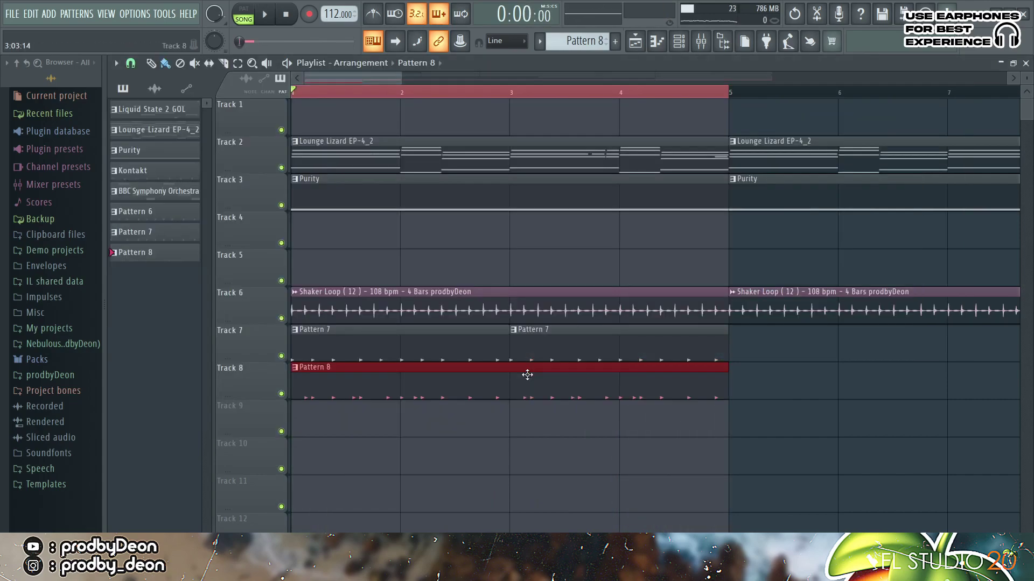
key(space)
click(526, 370)
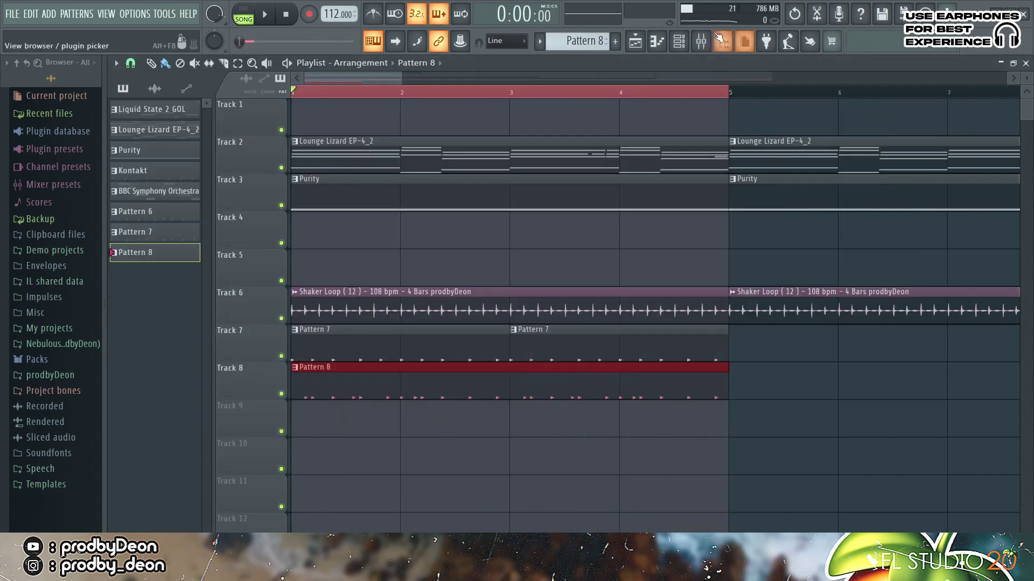
Show Pattern 8's conga and percussion channels, mute the Hhat1 channel, and stop playback.
click(681, 42)
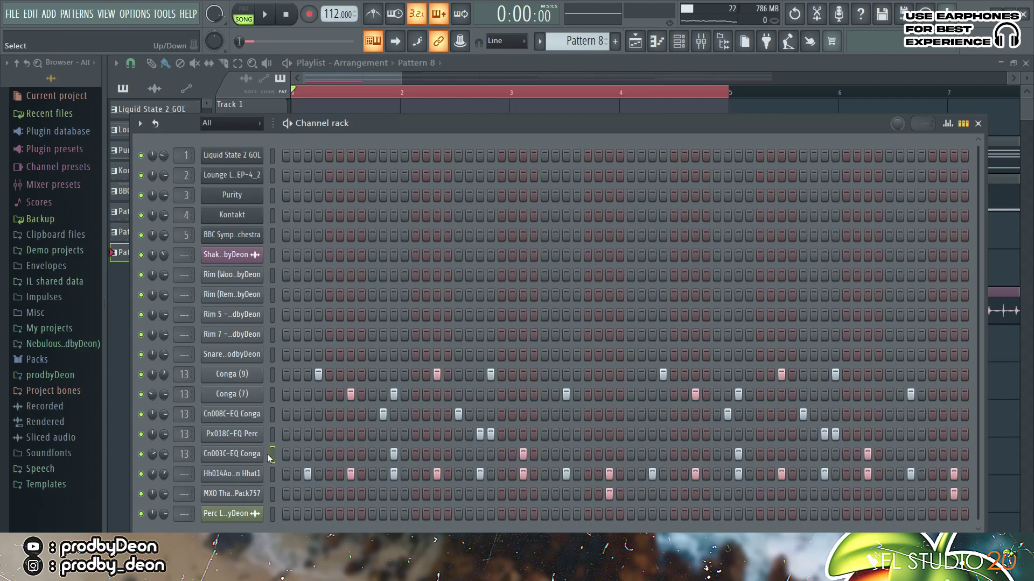
click(141, 474)
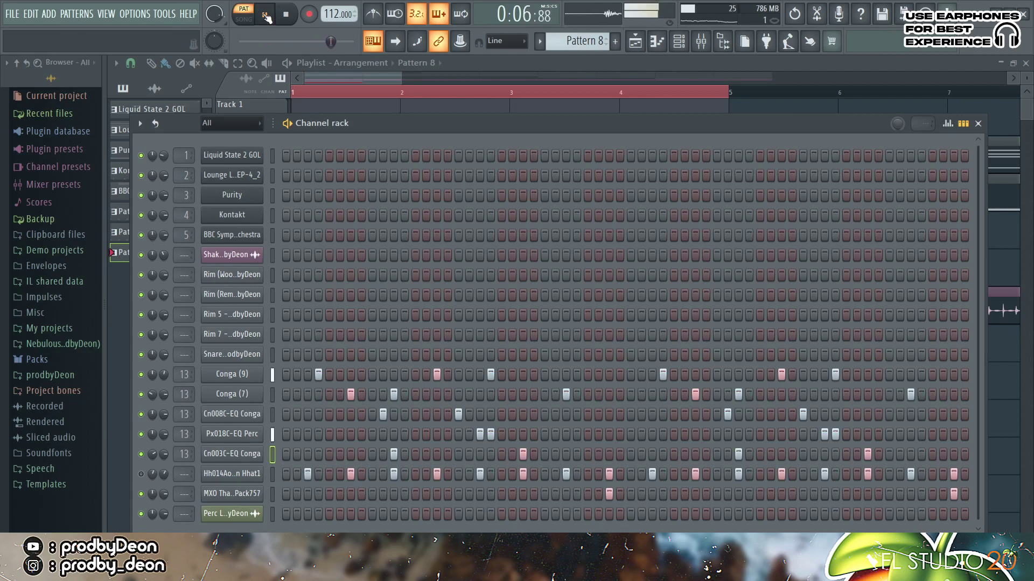
click(265, 16)
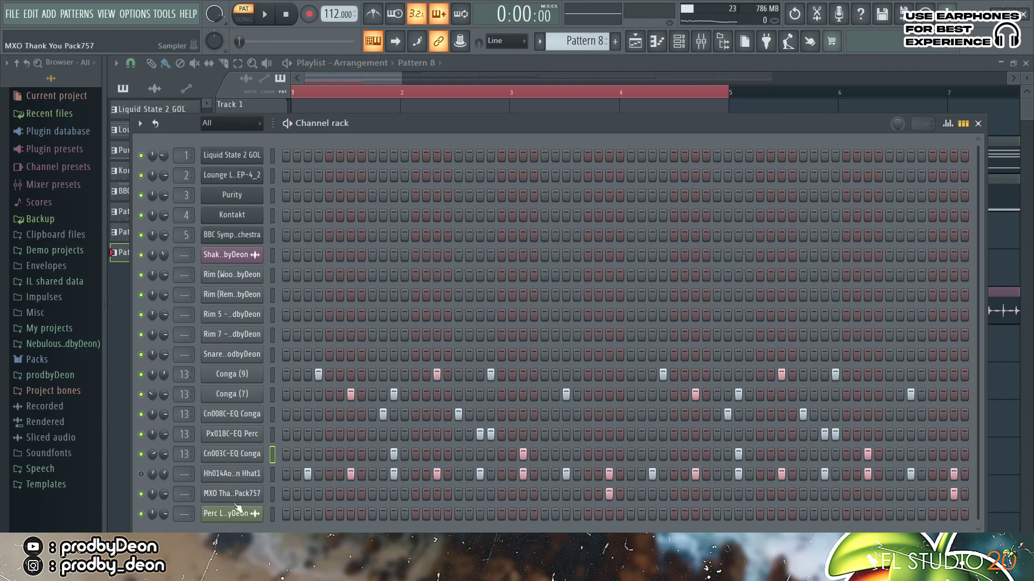
Check the first parametric EQ, Fruity Chorus and reverb on the Conga (9) mixer insert.
click(700, 41)
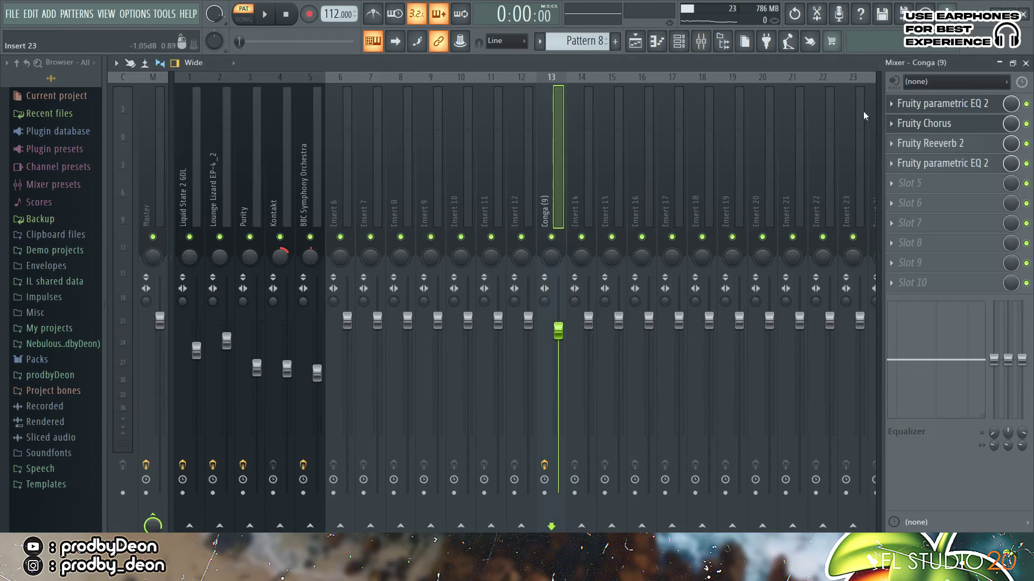
click(933, 104)
click(933, 104)
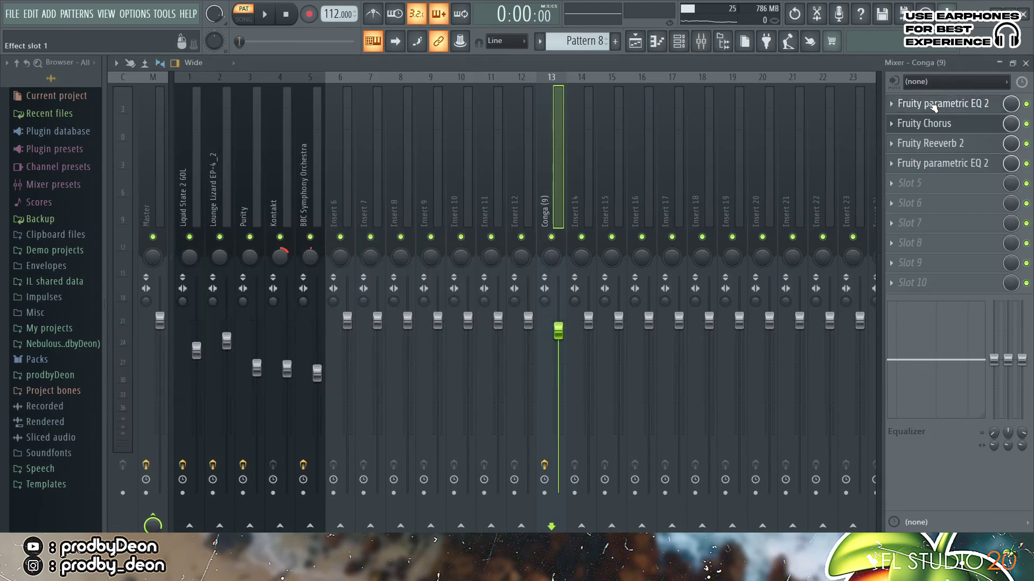
click(935, 124)
click(935, 124)
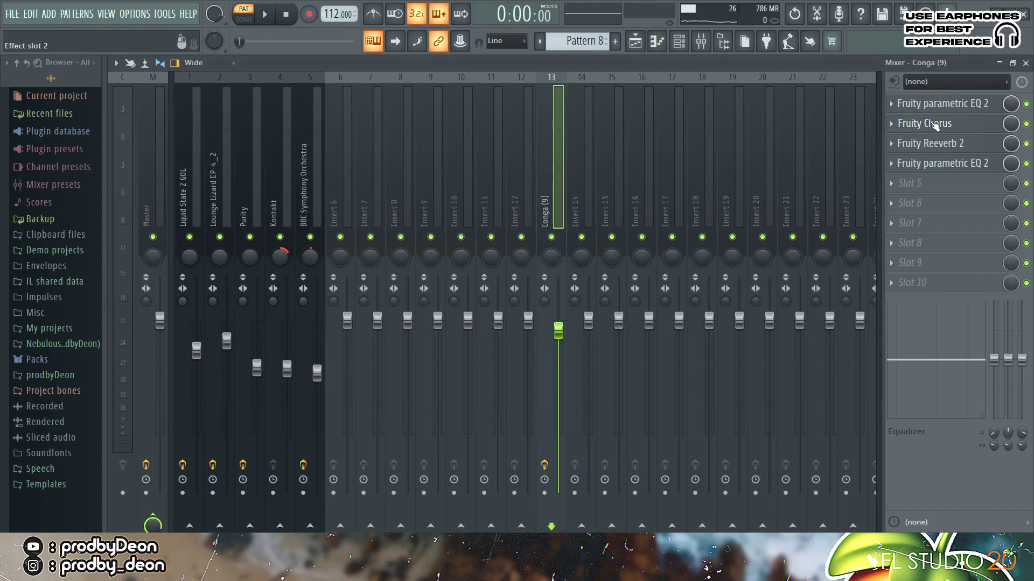
click(935, 144)
click(935, 144)
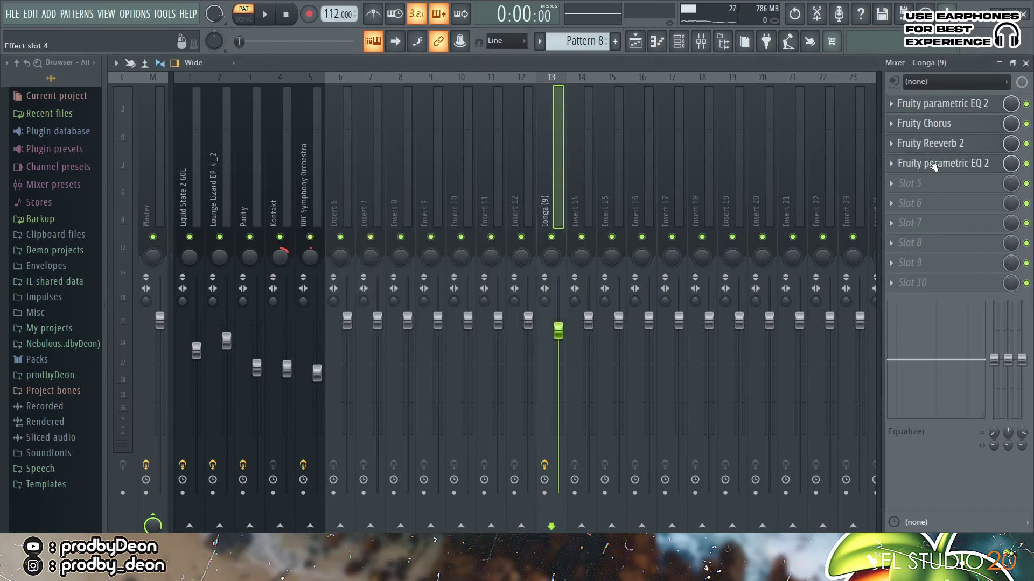
Inspect the conga reverb and second parametric EQ, then audition the conga through the chain.
click(936, 144)
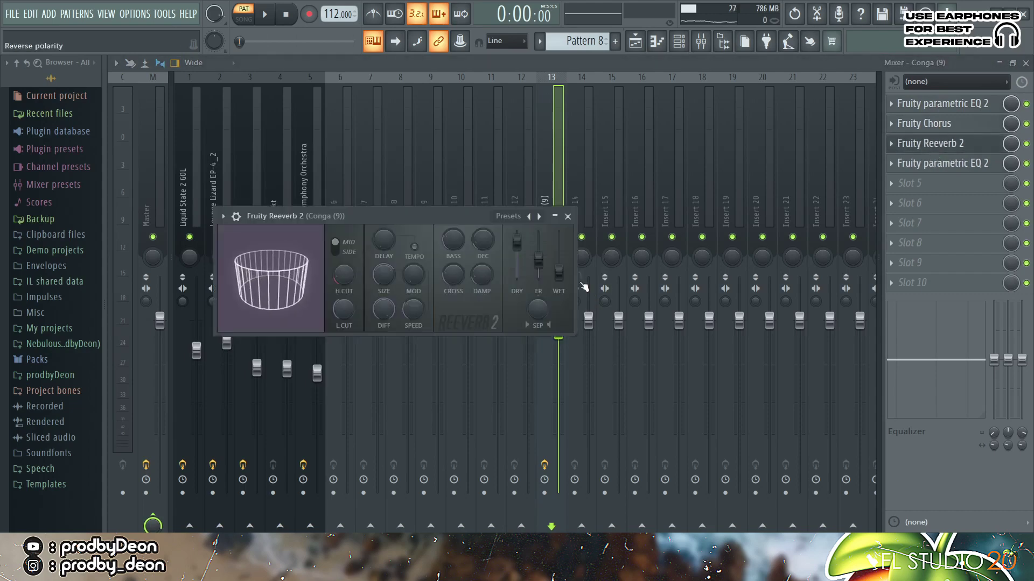
click(928, 167)
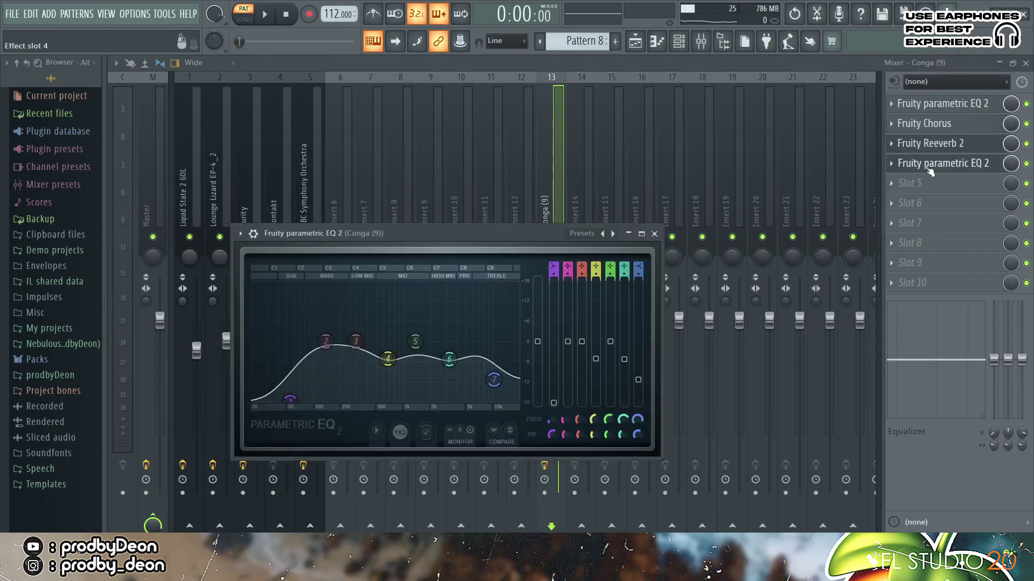
click(930, 171)
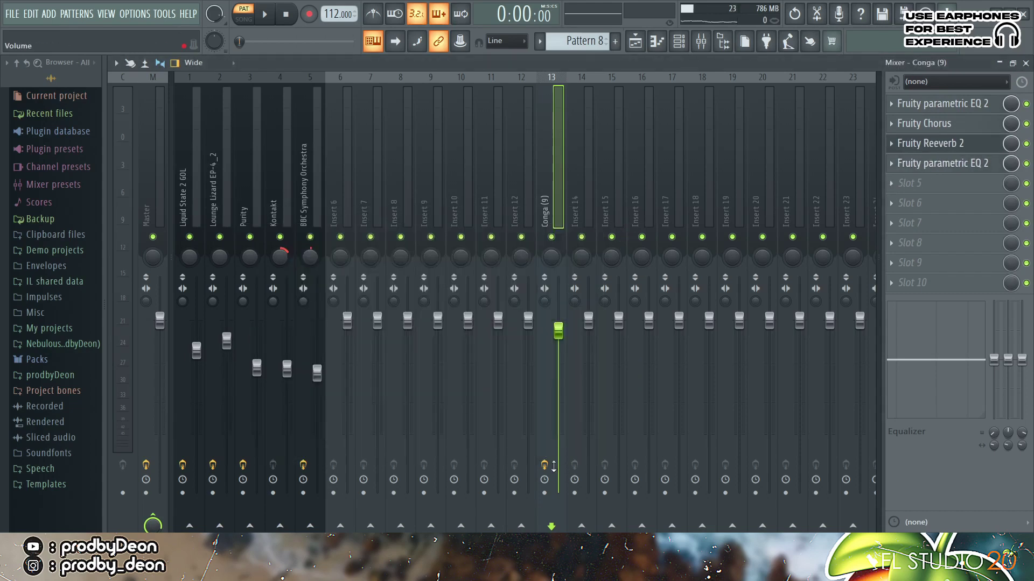
key(space)
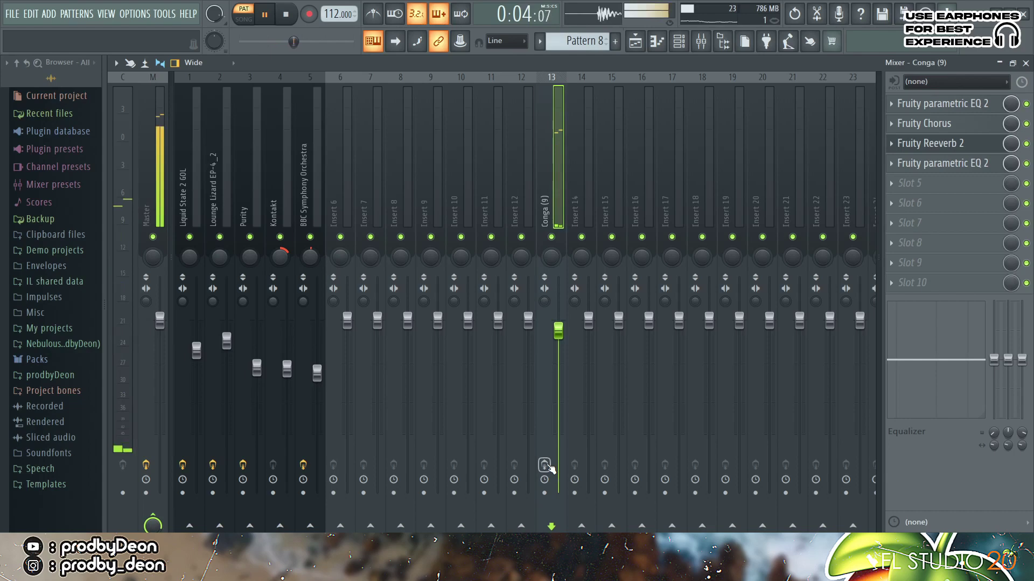
key(space)
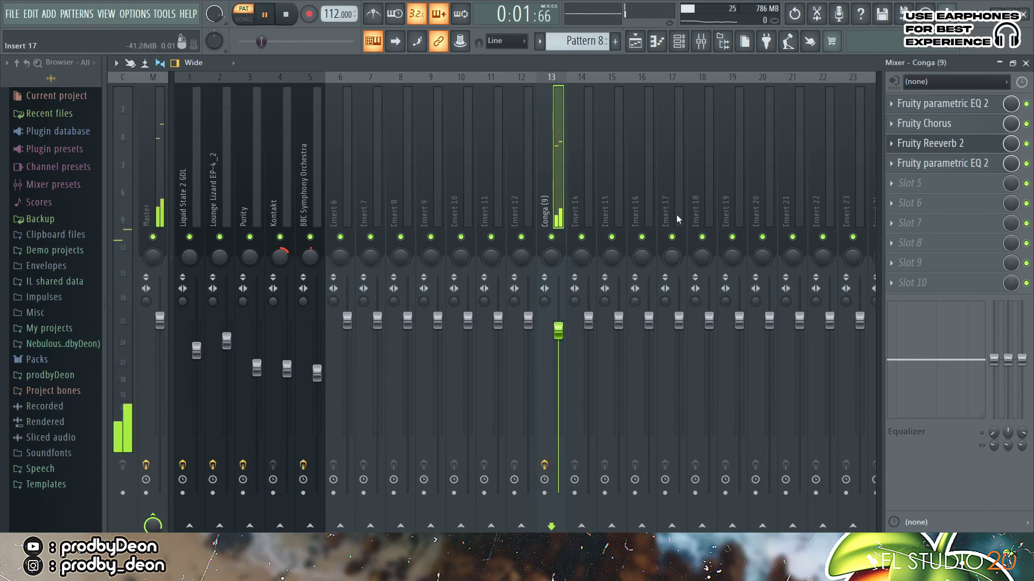
Mute Track 2 (Lounge Lizard) and Track 3 (Purity), play the whole song, then reopen the channel rack.
click(679, 41)
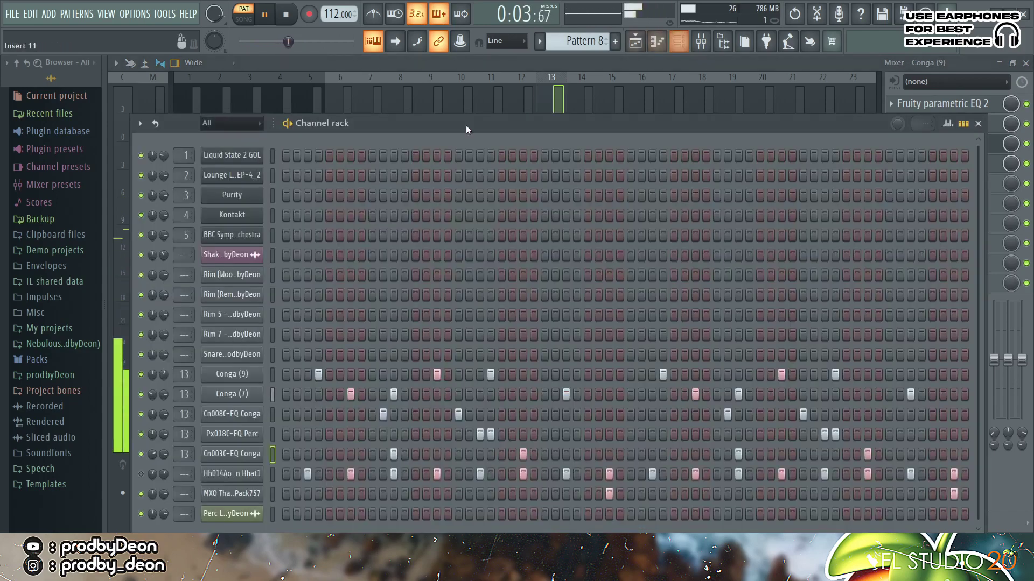
key(F5)
key(space)
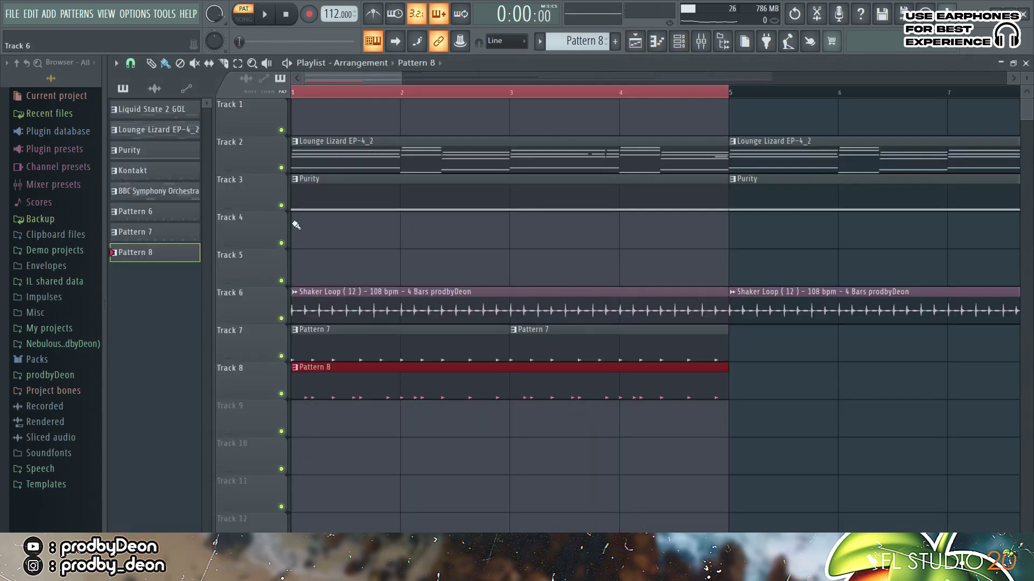
click(281, 168)
click(281, 205)
click(244, 19)
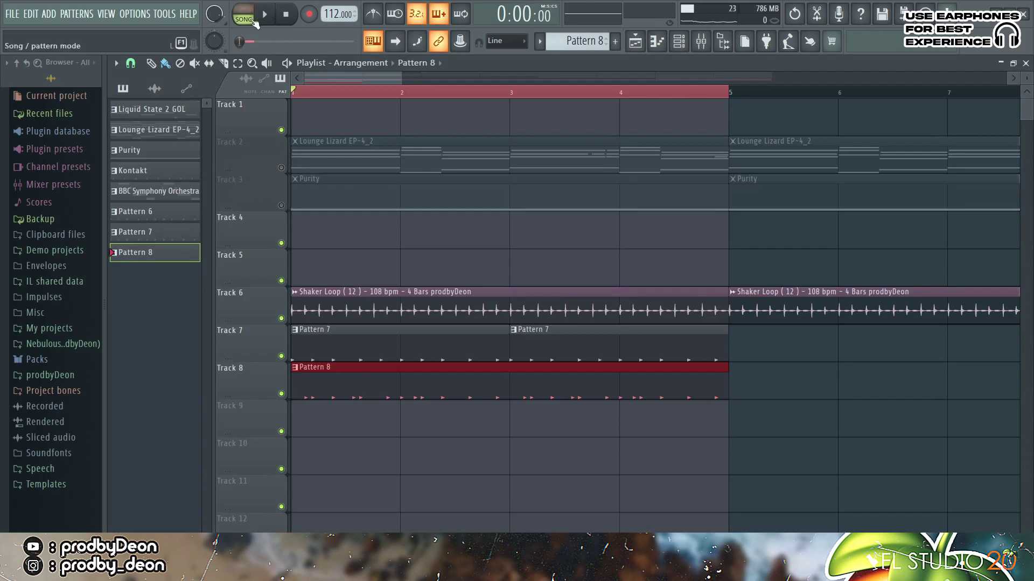
key(space)
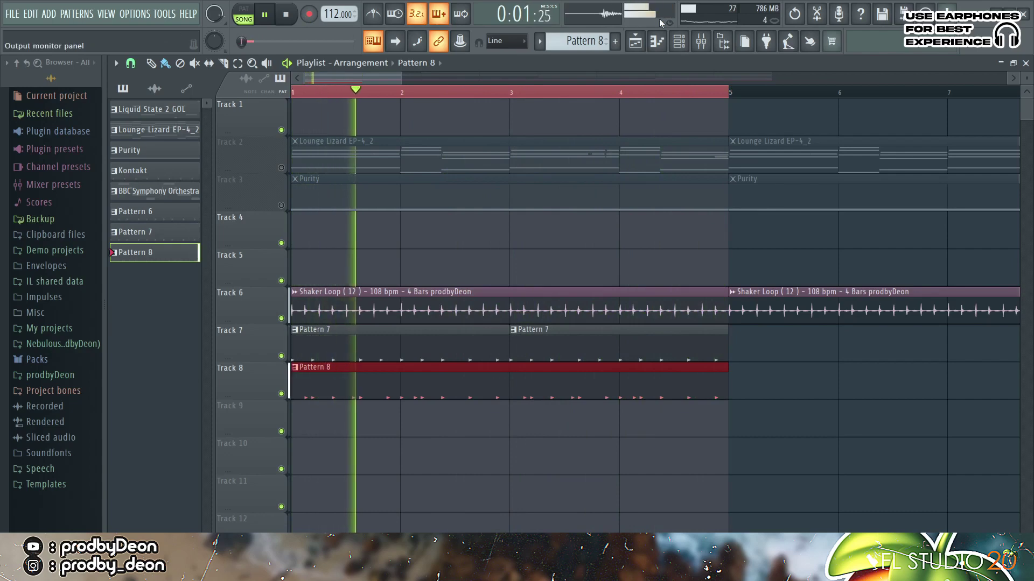
key(space)
click(679, 41)
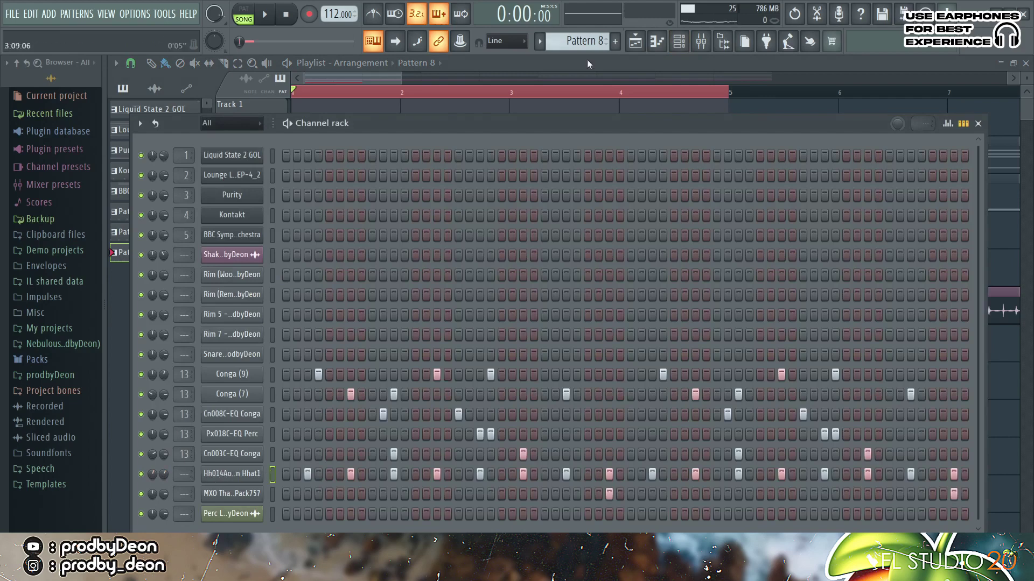
Play the open hi-hat's notes with an enlarged velocity pane in the piano roll.
click(657, 41)
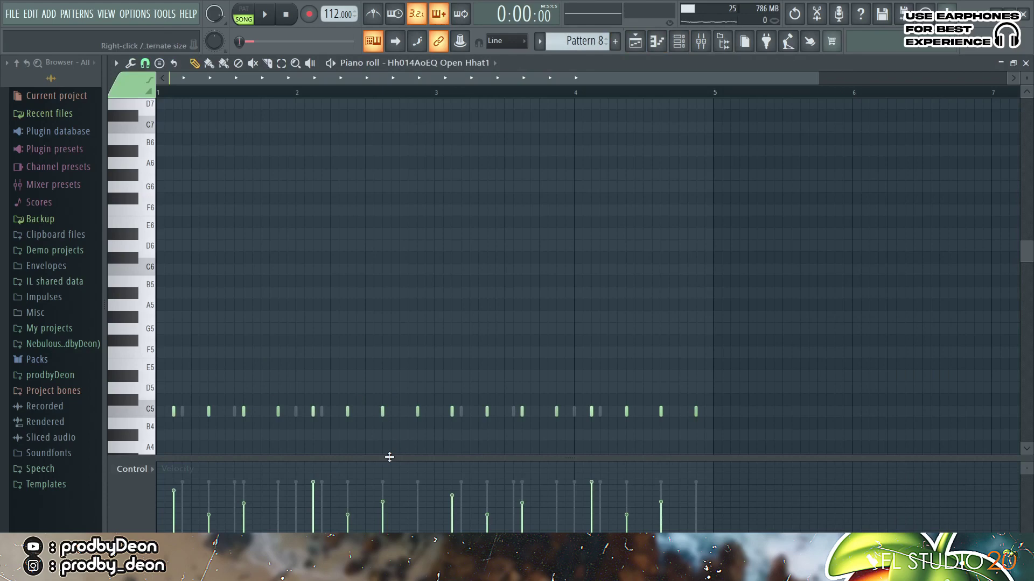
drag(389, 458, 443, 457)
key(space)
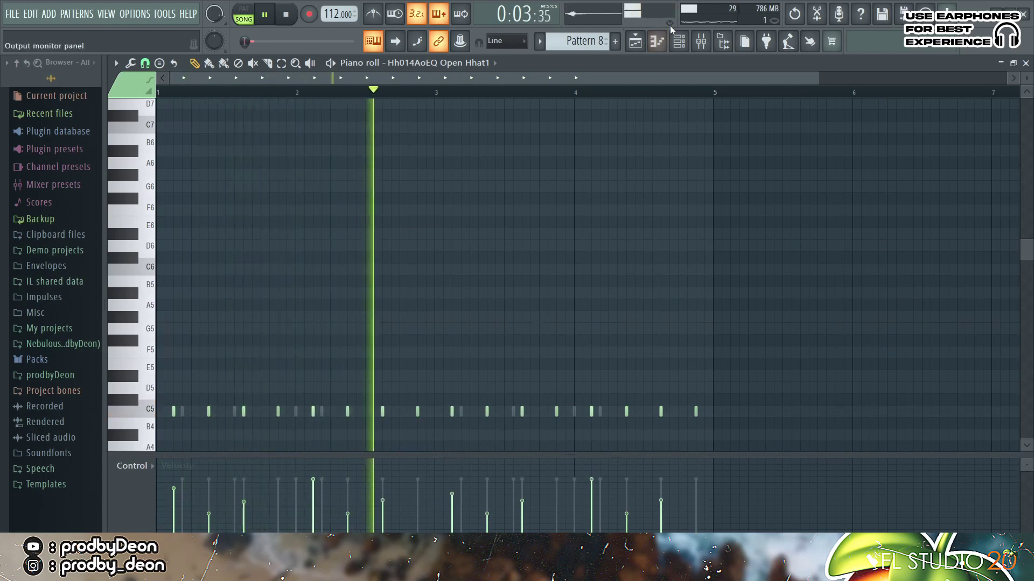
Stop playback and add Pitory (Kick) as a new Sampler channel in Pattern 10.
click(679, 41)
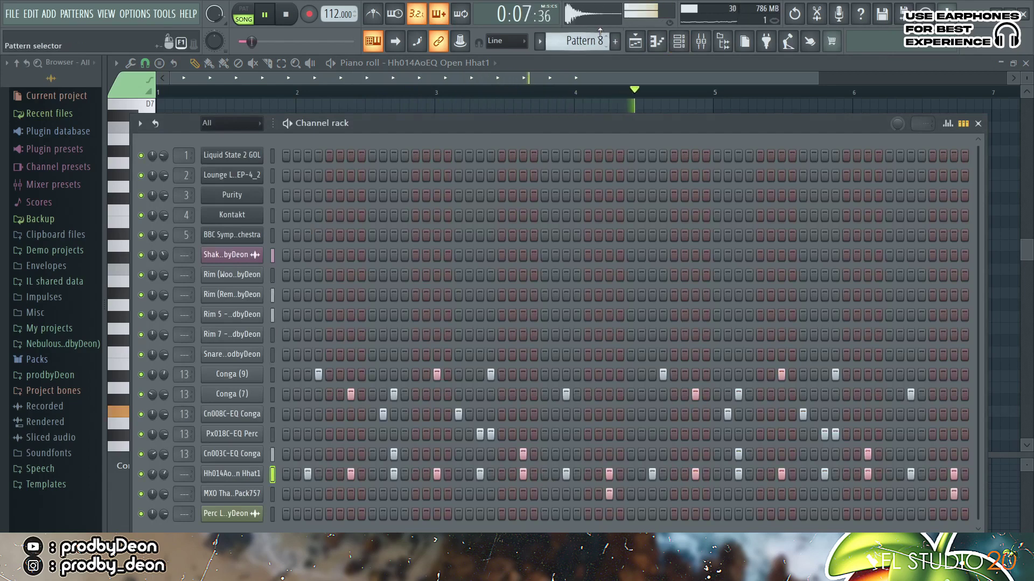
key(space)
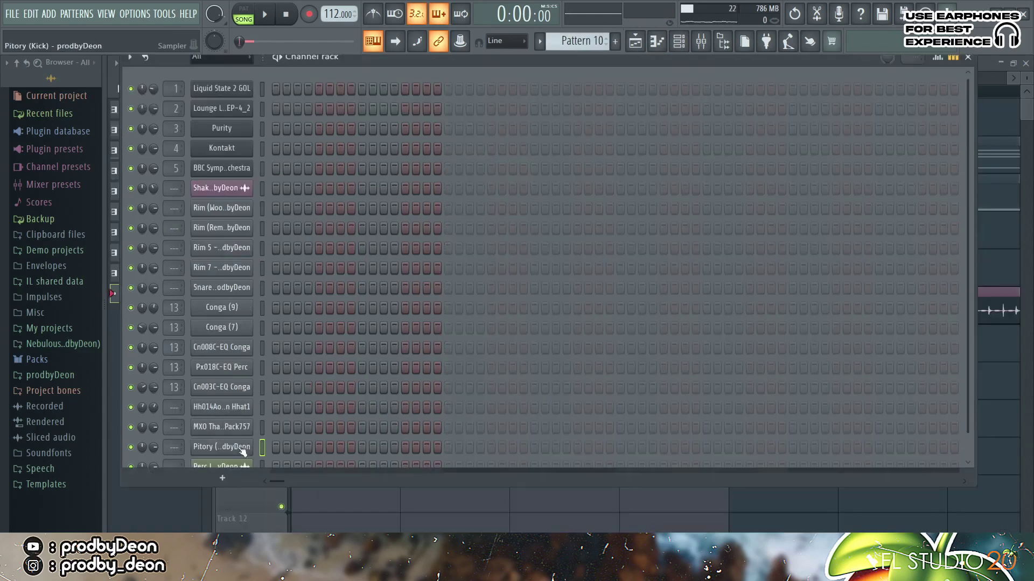
click(230, 447)
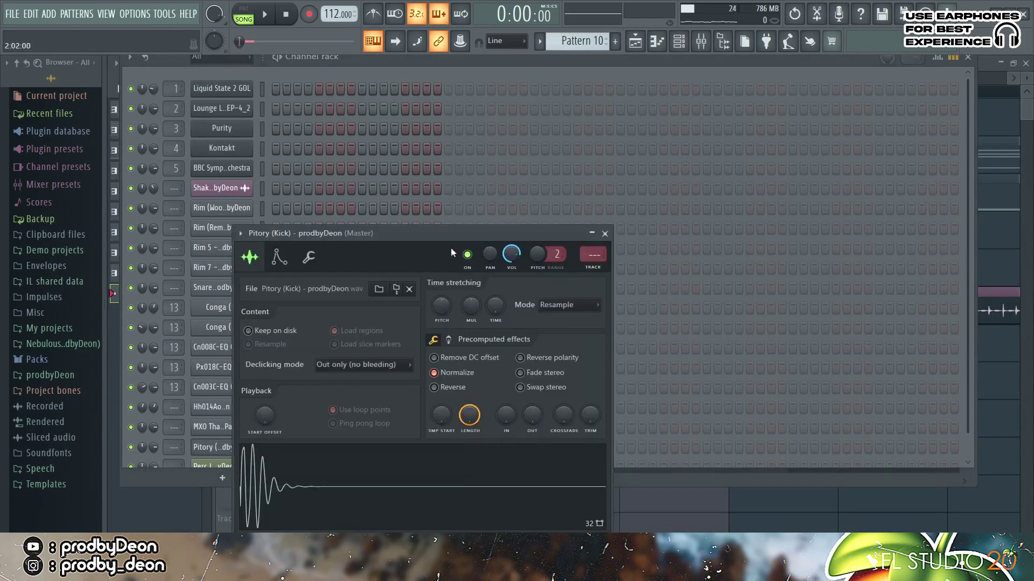
drag(443, 240, 442, 119)
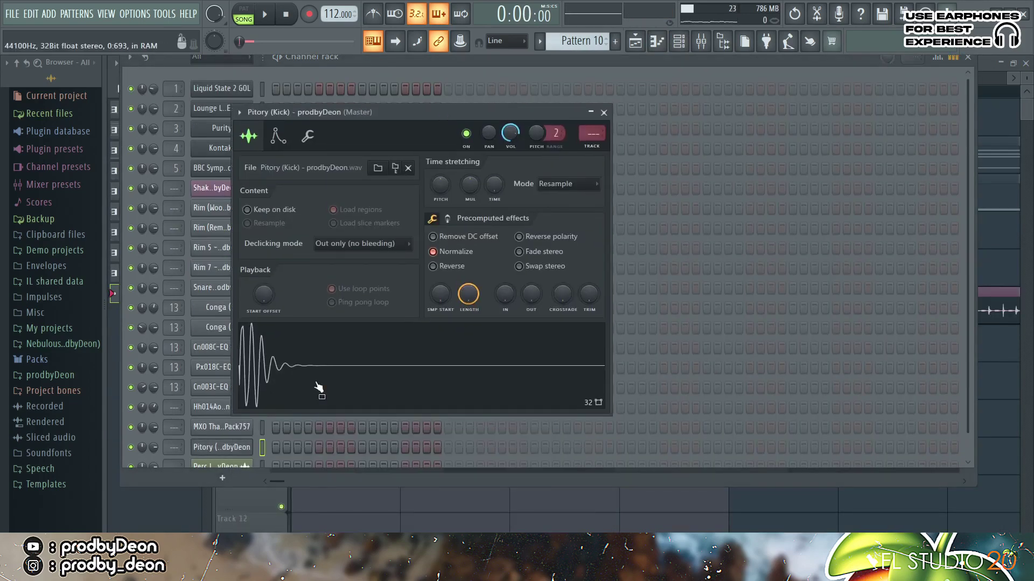
Fill the Pitory kick row on every fourth step, audition it, and close the channel rack.
click(603, 113)
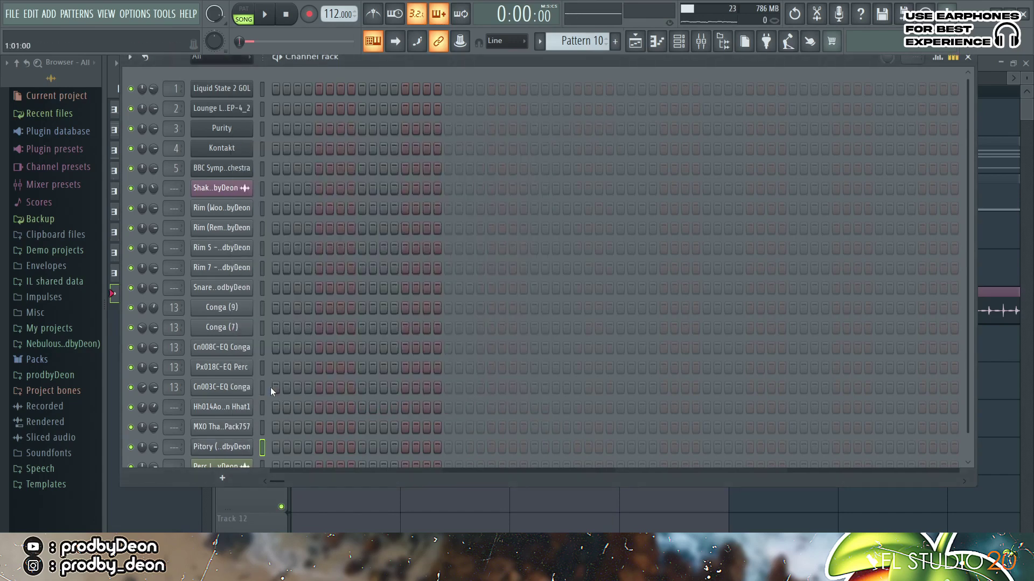
key(ctrl+v)
key(space)
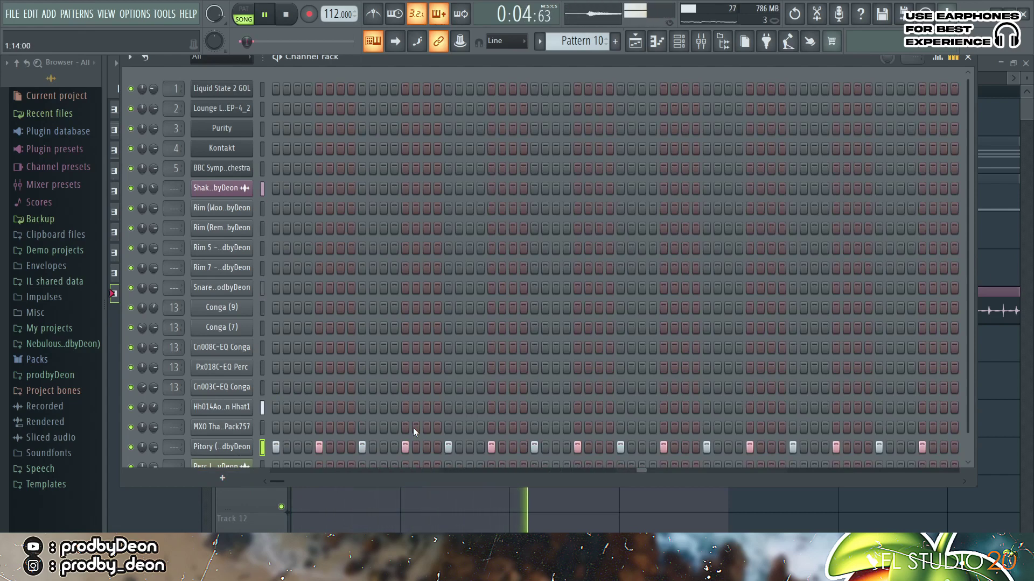
key(space)
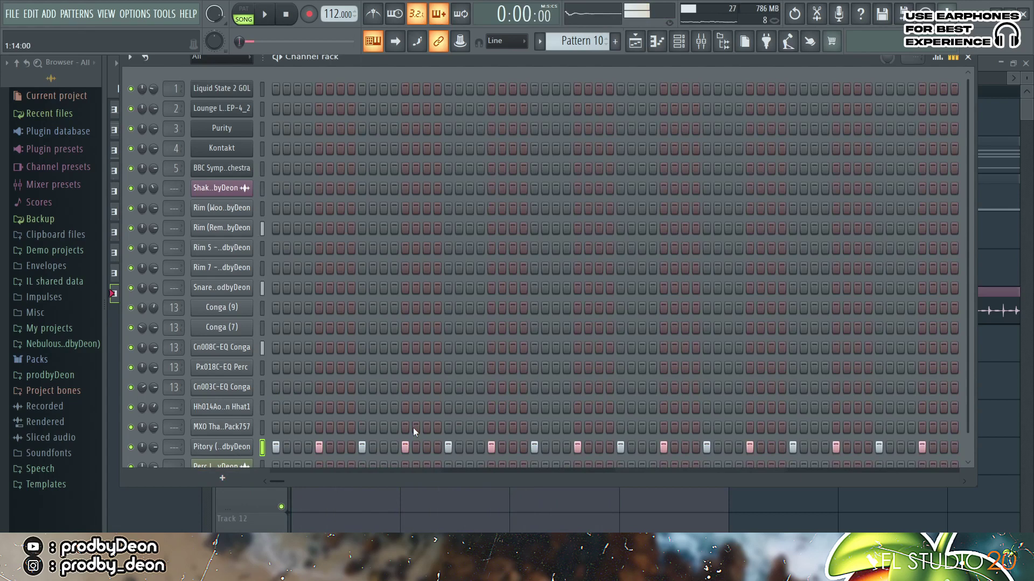
click(967, 57)
Unmute Track 2 (Lounge Lizard) and Track 3 (Purity) and play the full arrangement.
click(281, 168)
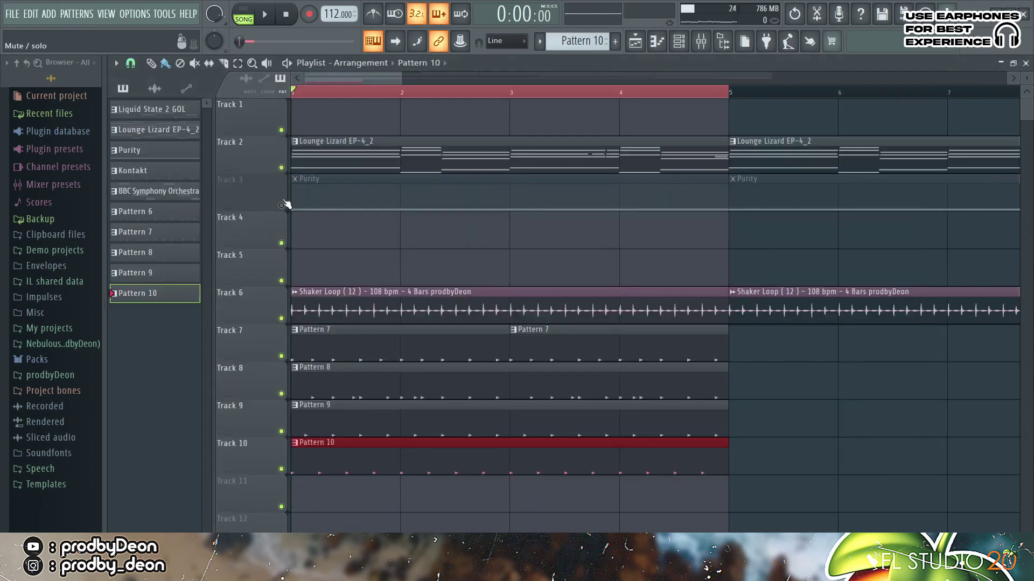
click(281, 205)
key(space)
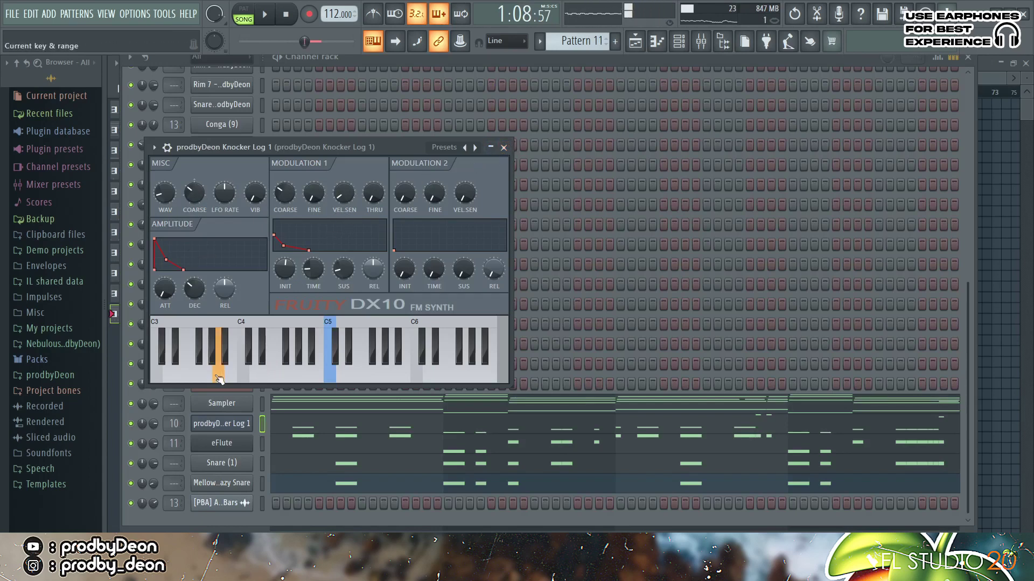
Close DX10 and show the Knocker Log 1 C4, A#3 and G3 notes in the piano roll.
click(502, 147)
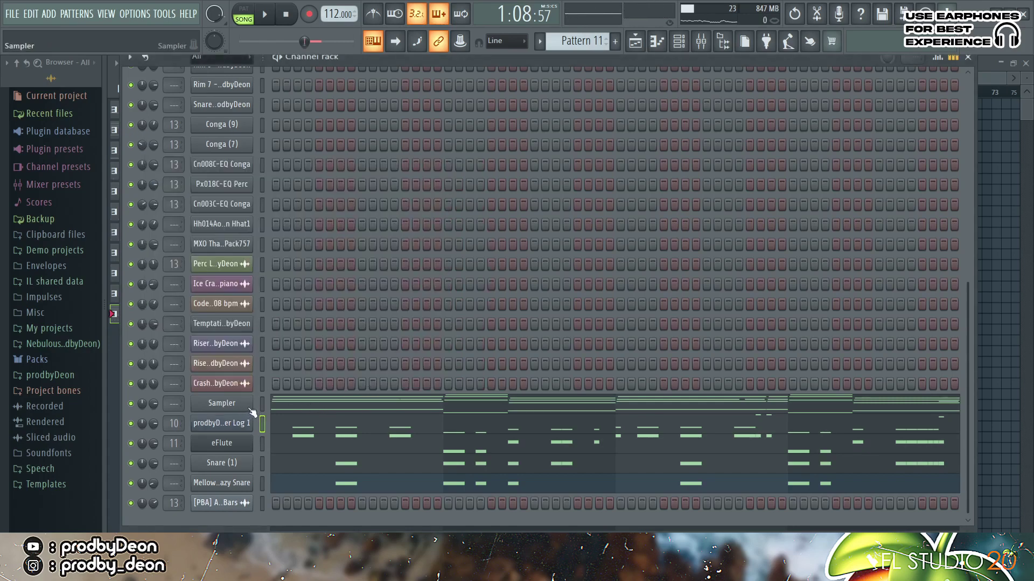
click(289, 411)
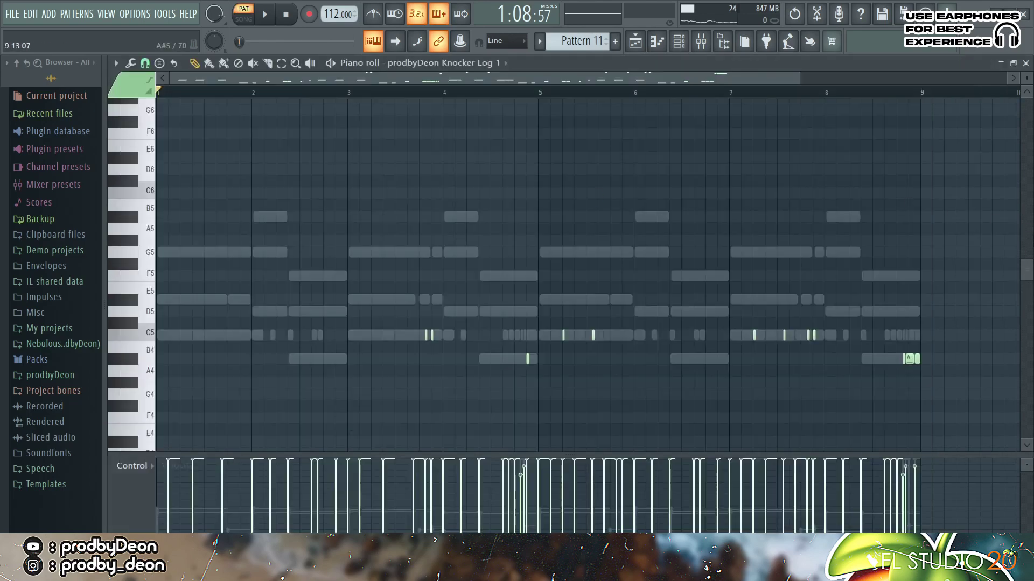
scroll(1028, 258, down, 8)
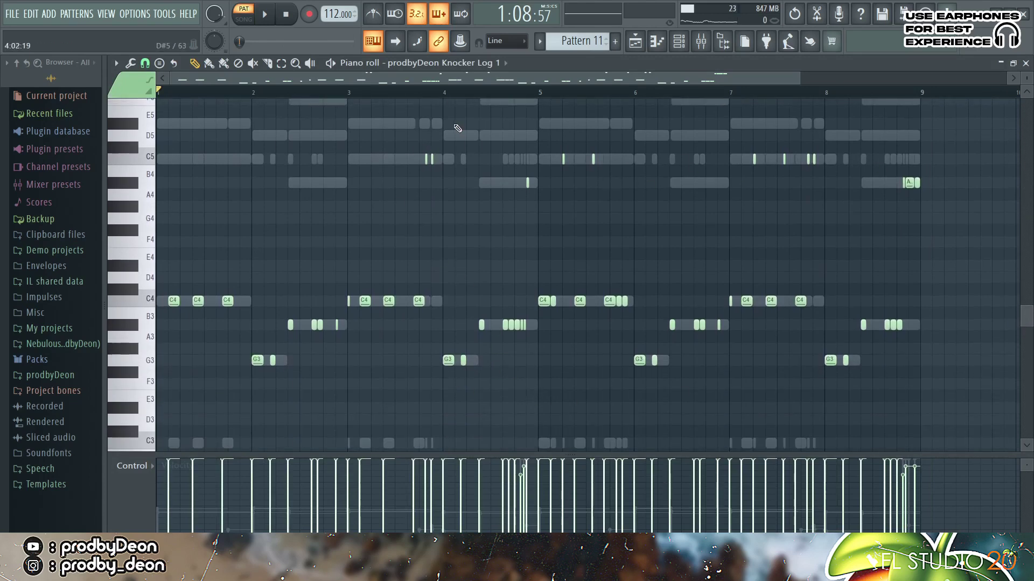
Play the log drum pattern alone, then play the whole song in SONG mode.
click(272, 15)
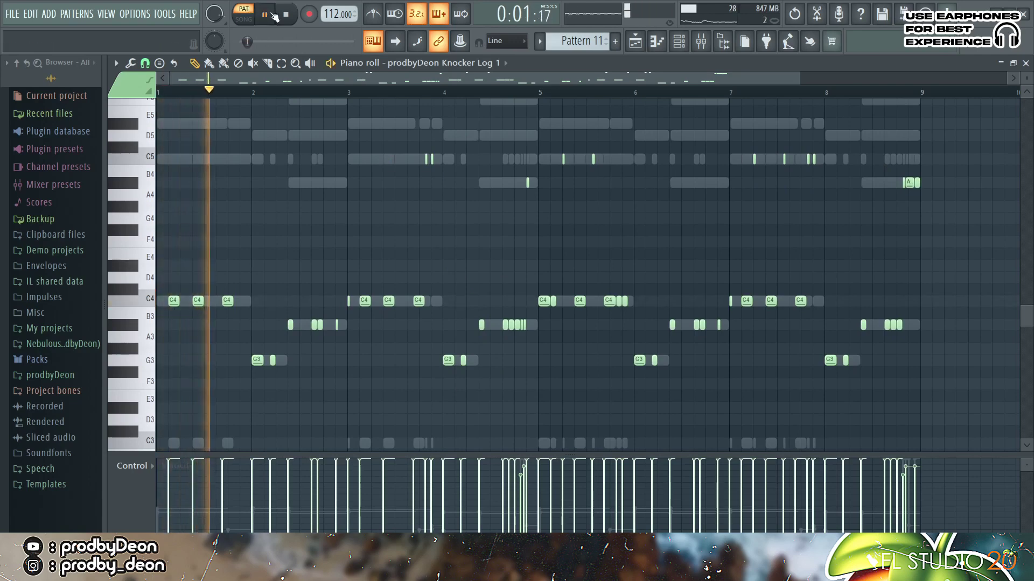
key(space)
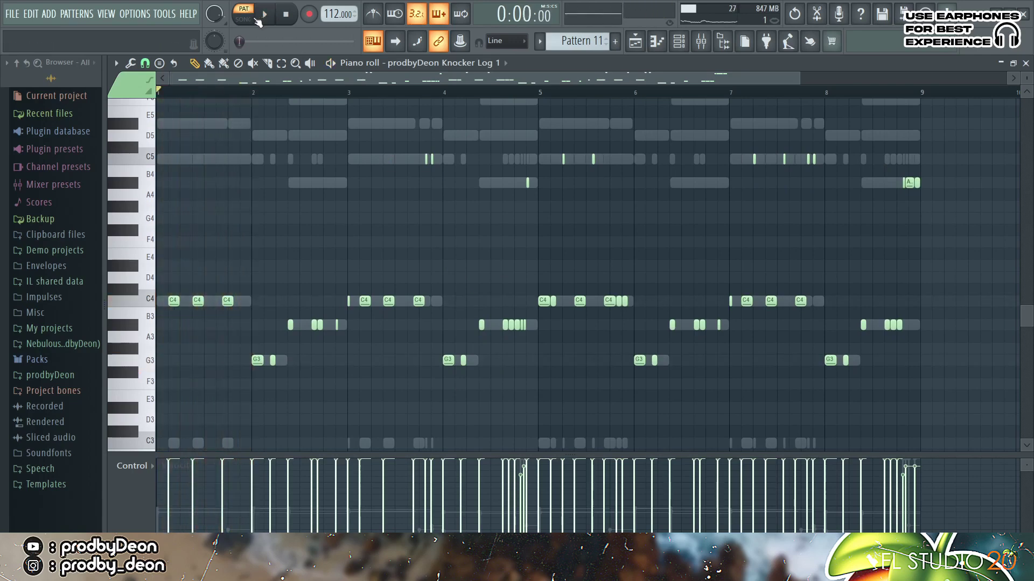
click(245, 20)
click(265, 15)
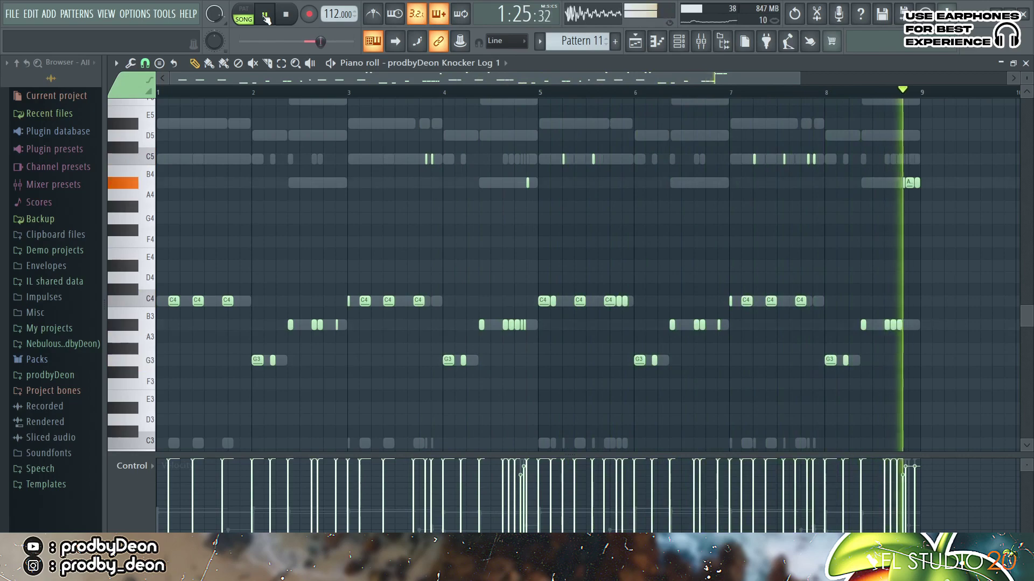
Stop the song and audition a few high and low eFlute notes.
click(285, 14)
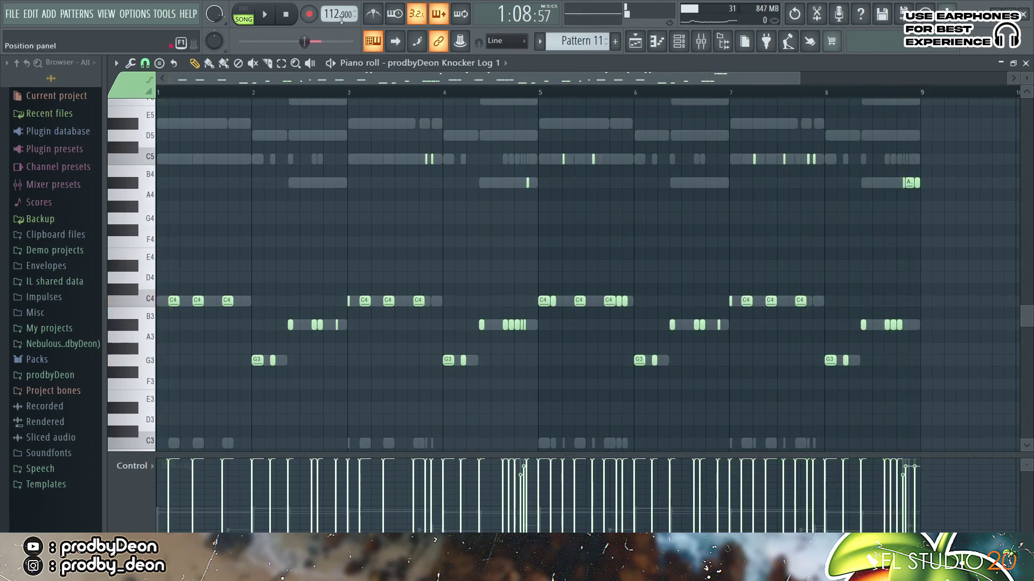
key(F7)
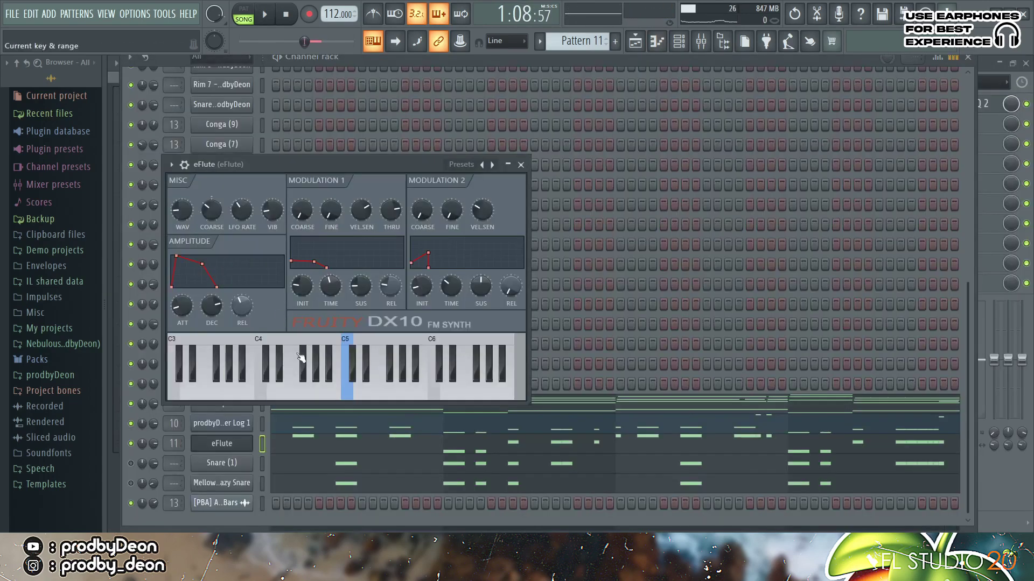
click(297, 372)
click(223, 385)
click(210, 388)
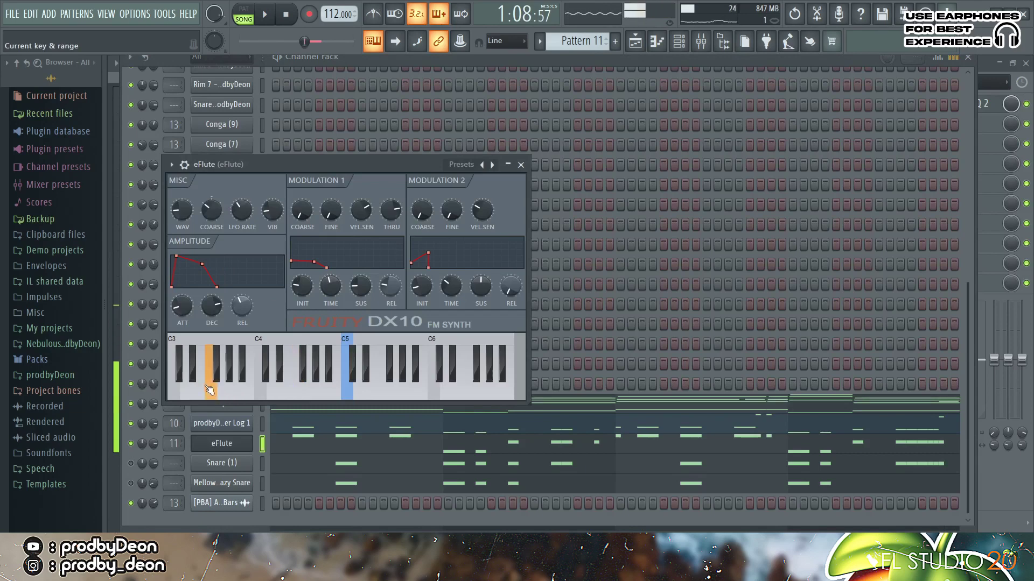
Set Fruity parametric EQ 2 band 7 to about 90 Hz, then close the mixer, EQ and DX10.
click(701, 41)
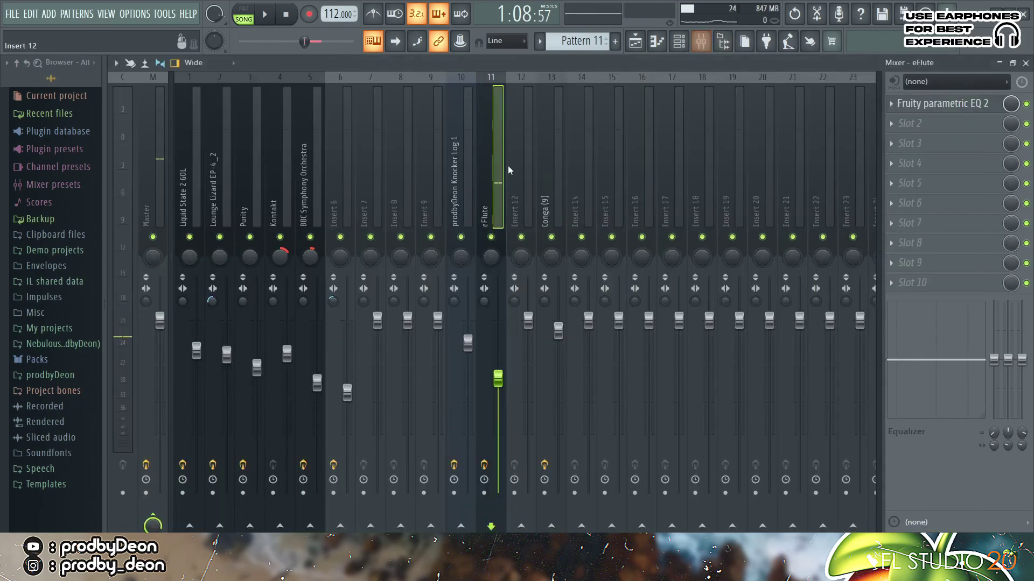
click(923, 103)
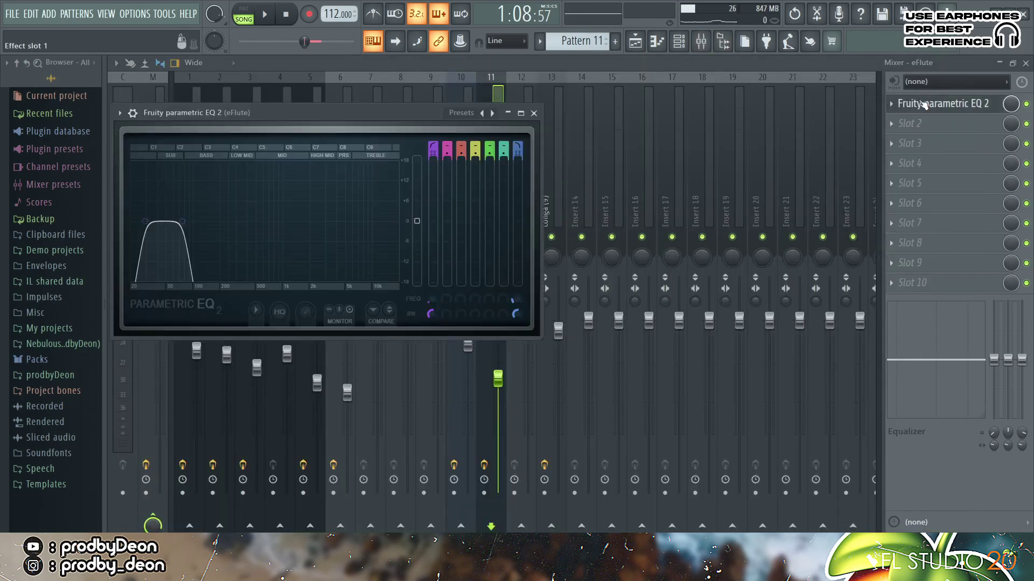
mouse_move(182, 221)
mouse_down()
mouse_move(173, 225)
mouse_move(189, 220)
mouse_up()
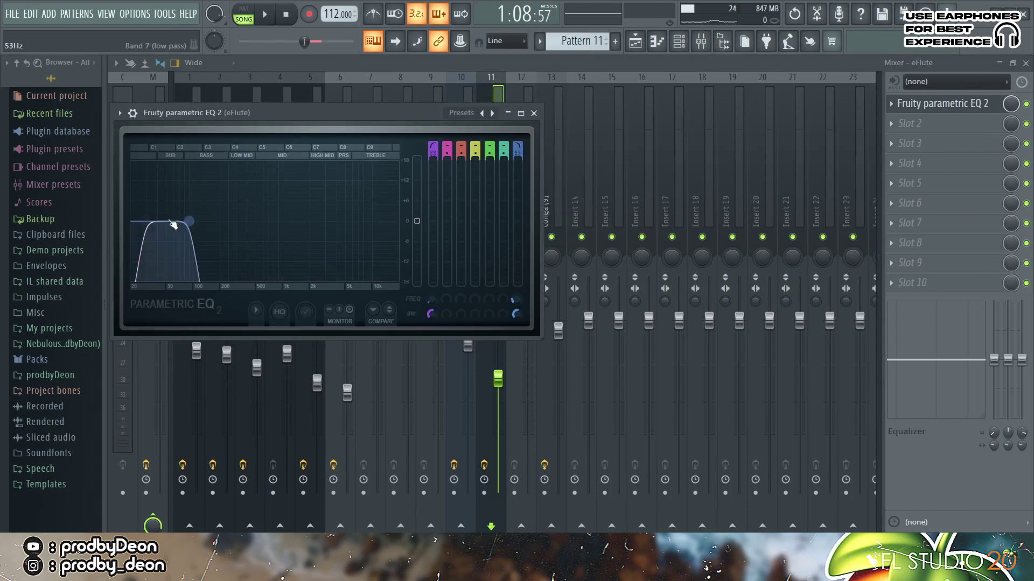
click(702, 41)
click(702, 42)
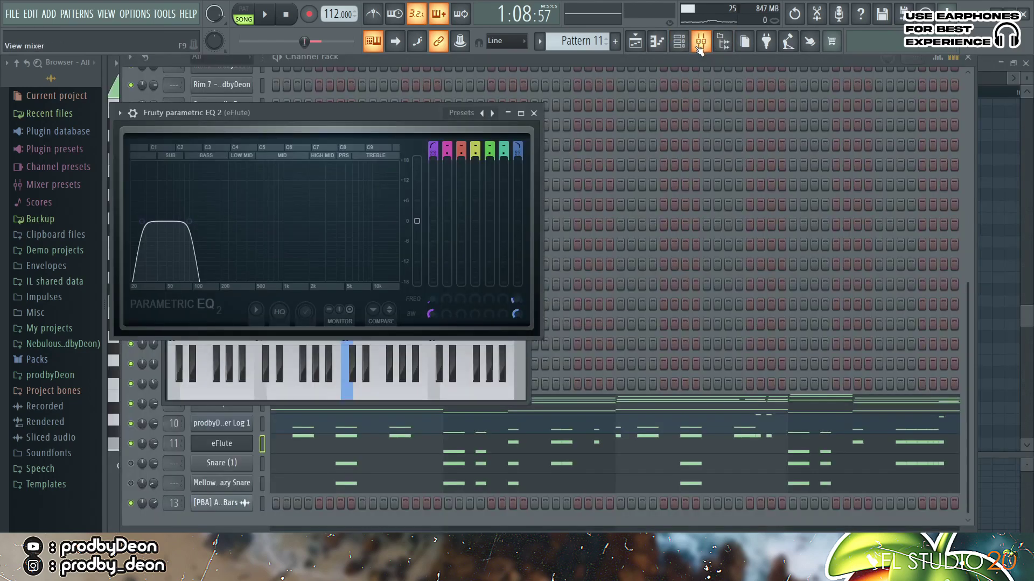
click(534, 113)
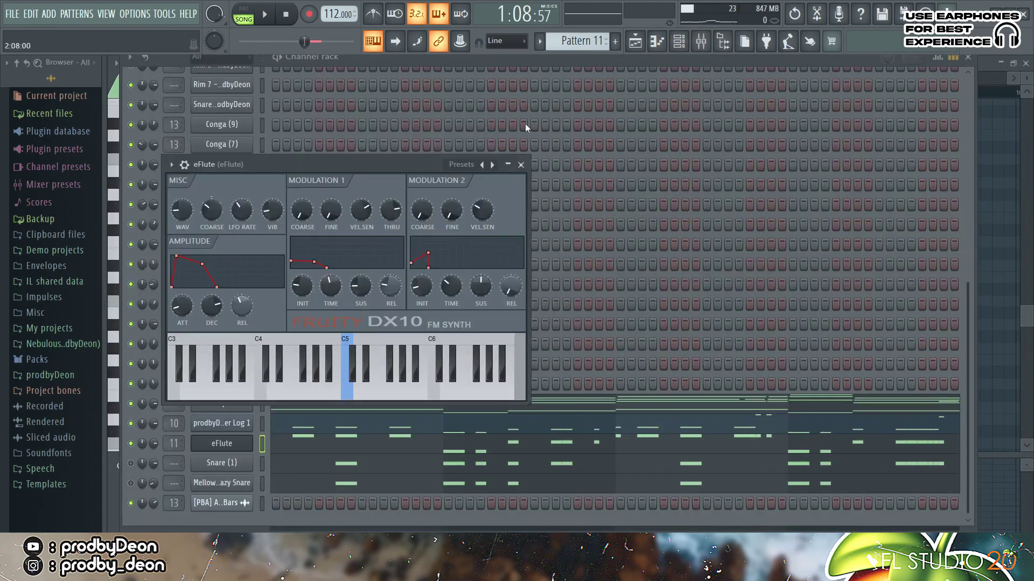
click(521, 165)
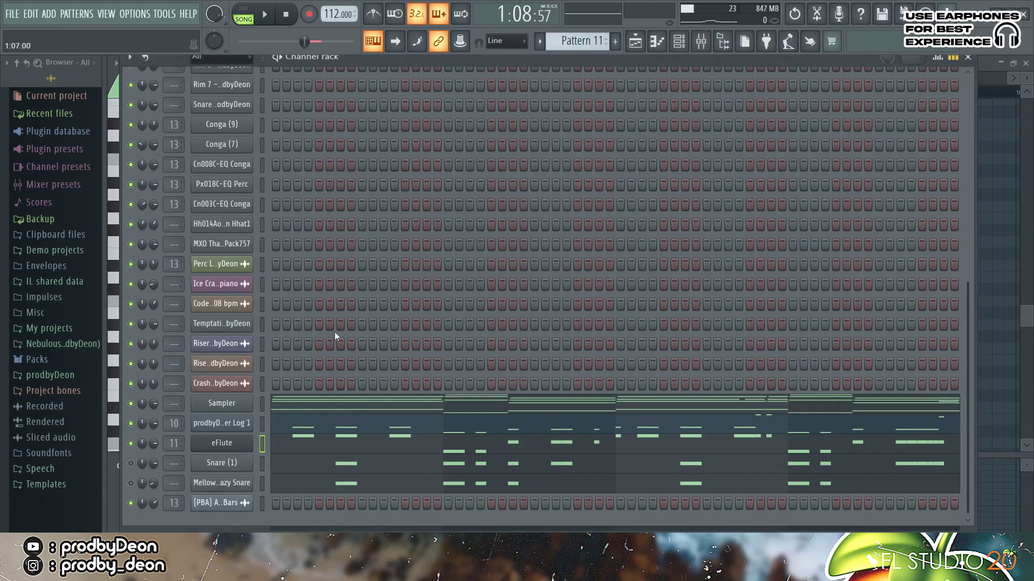
Preview Snare (1), then unmute the Mellow & Sleazy Snare channel and check its settings.
click(219, 461)
click(293, 463)
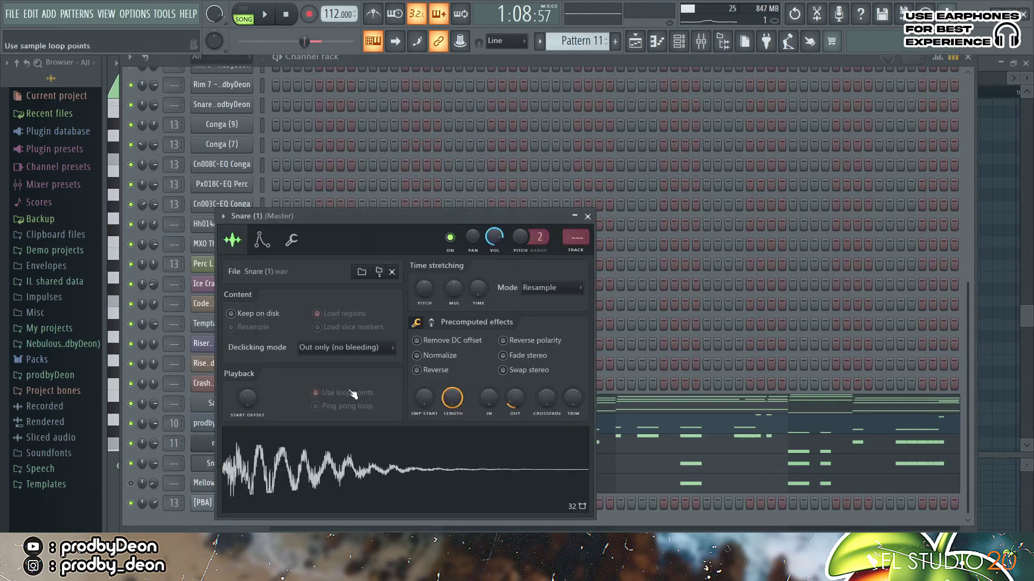
click(587, 217)
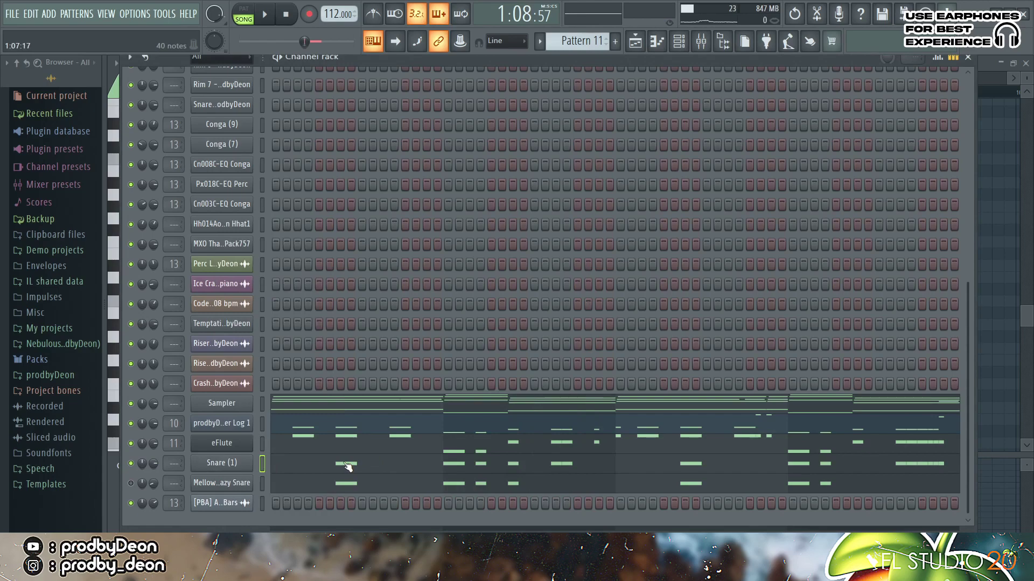
click(132, 484)
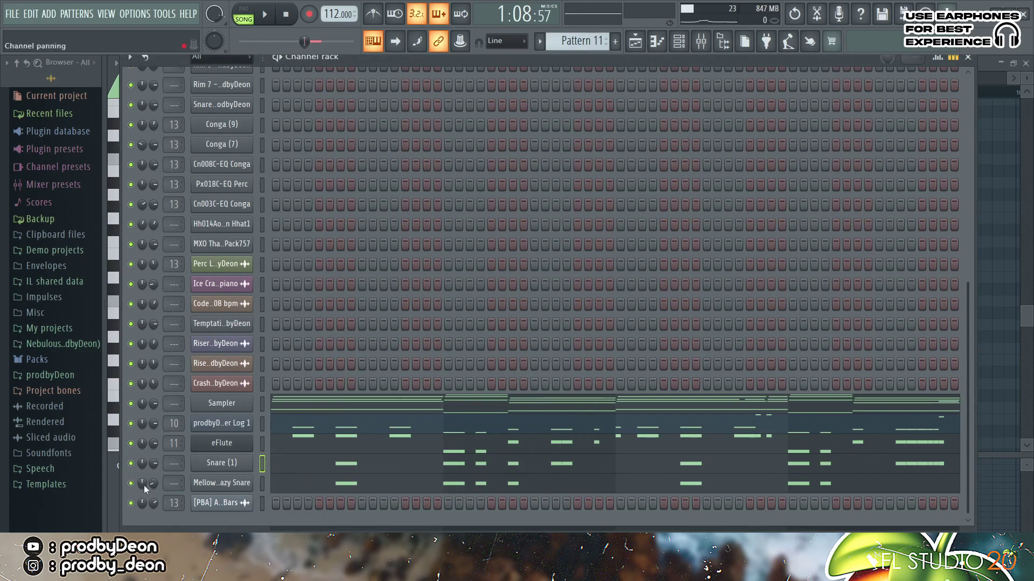
click(217, 484)
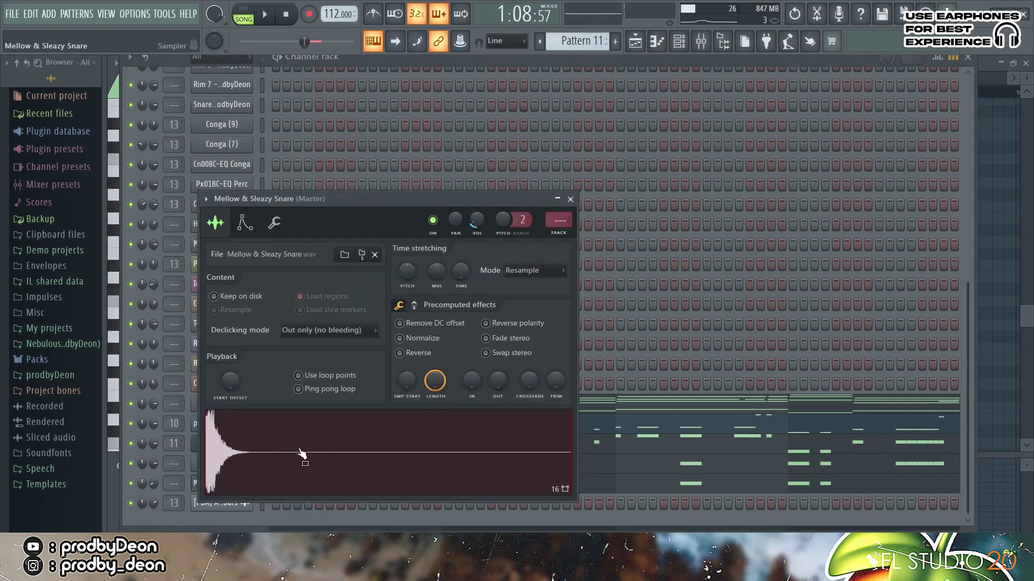
click(569, 200)
View the Snare (1) and Mellow & Sleazy Snare notes in the piano roll.
click(375, 467)
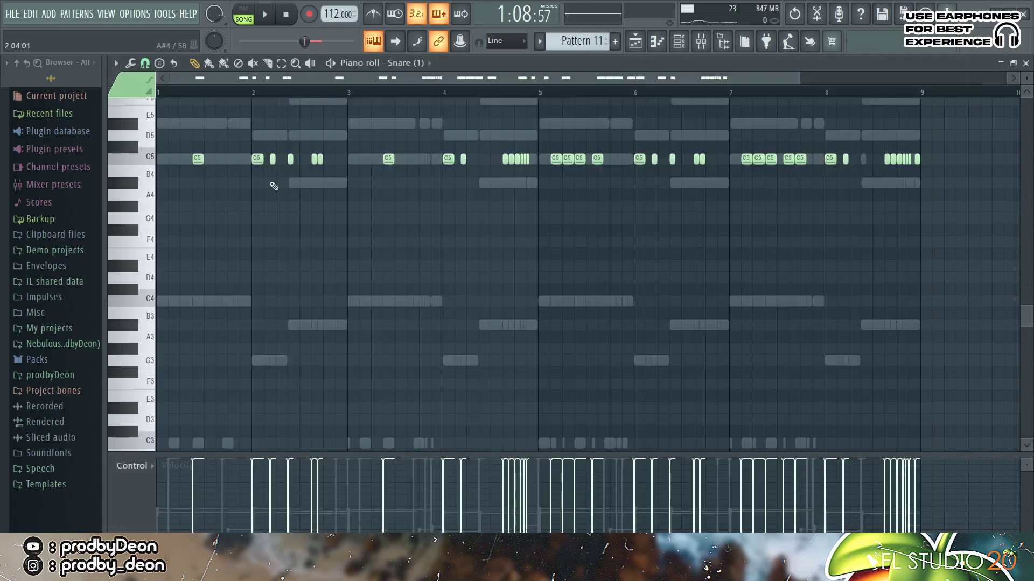
click(405, 63)
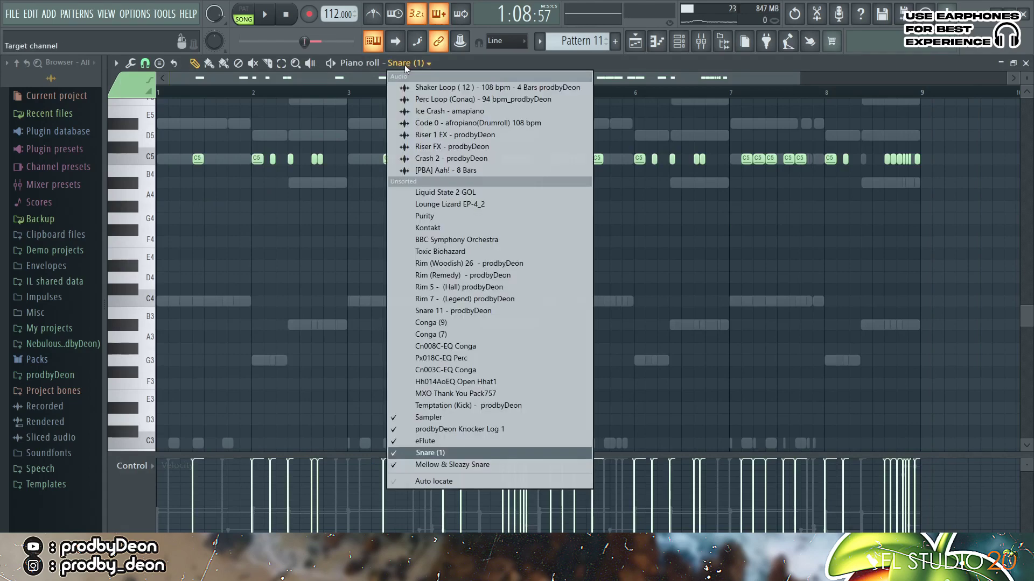
click(497, 464)
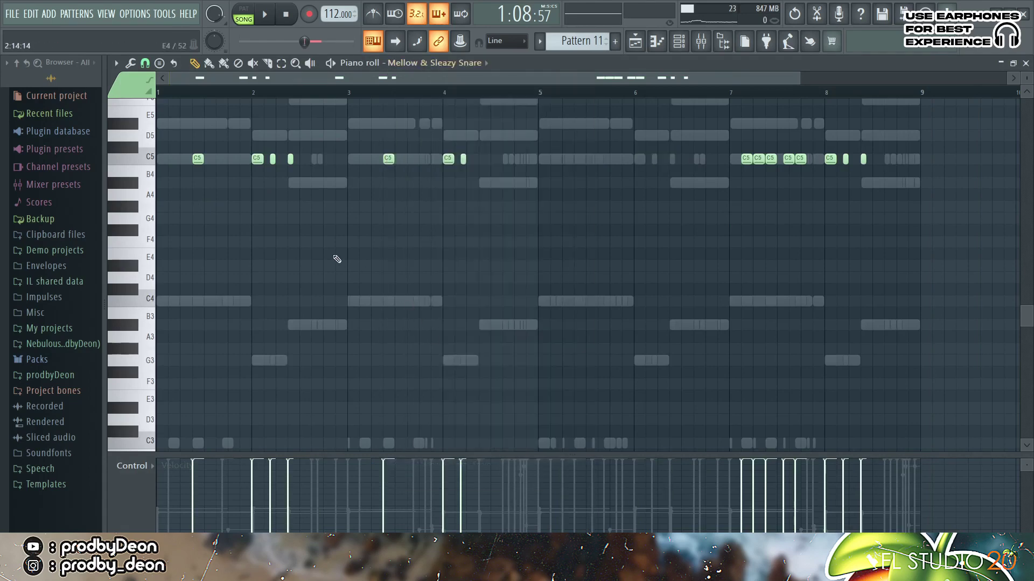
Play the snare pattern in PAT mode, then play the full arrangement in SONG mode.
click(244, 9)
click(265, 14)
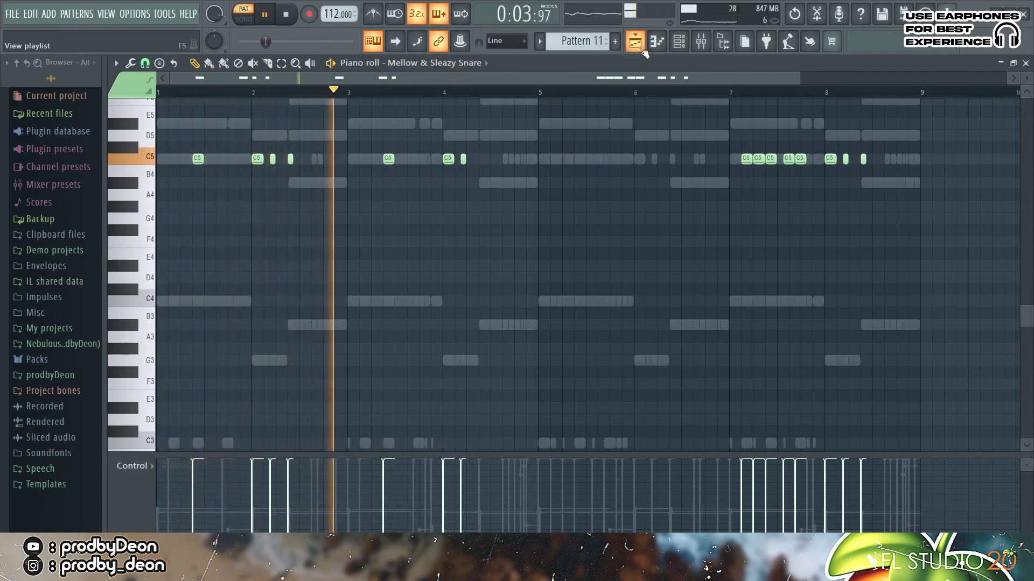
click(676, 47)
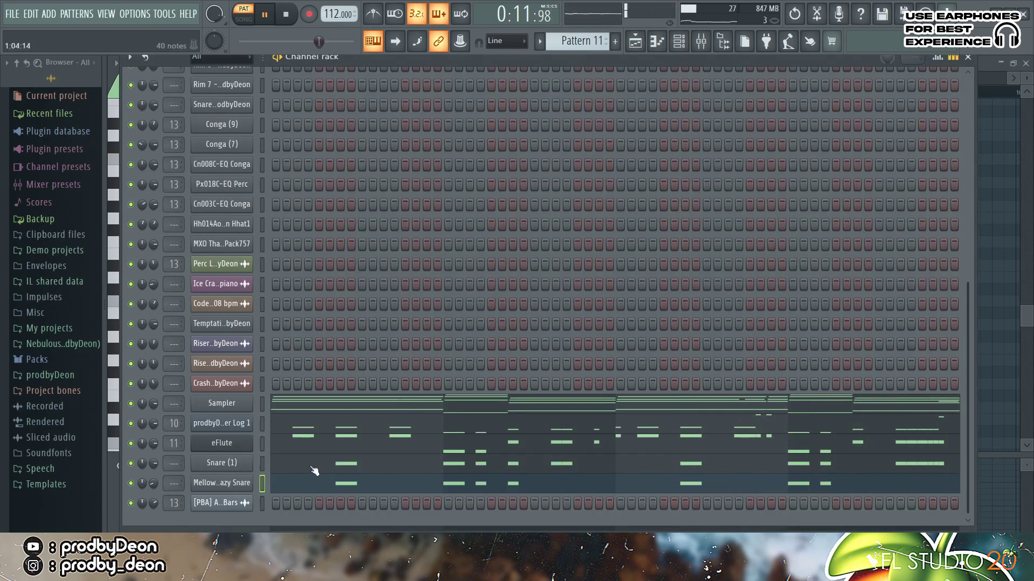
click(293, 467)
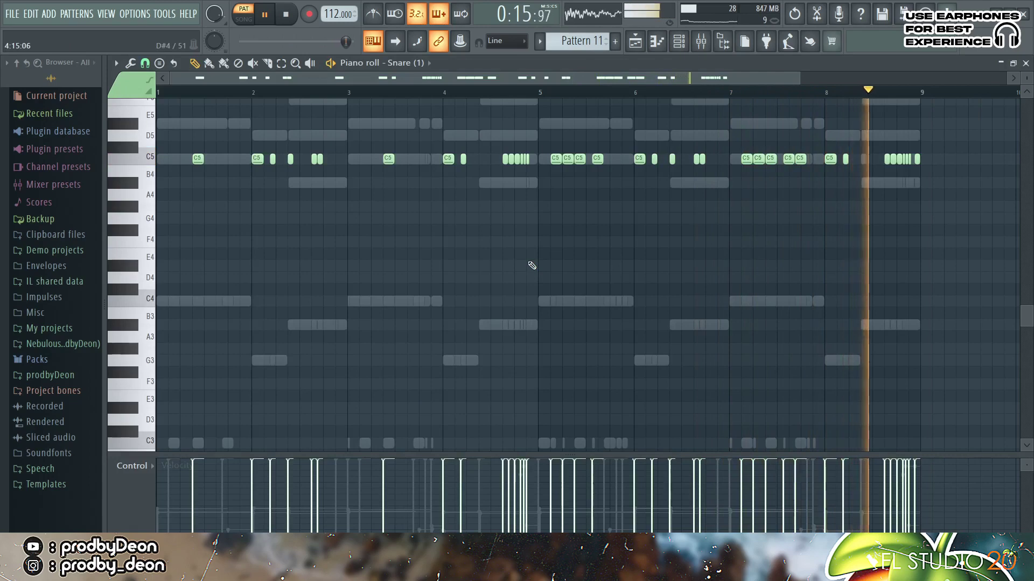
key(space)
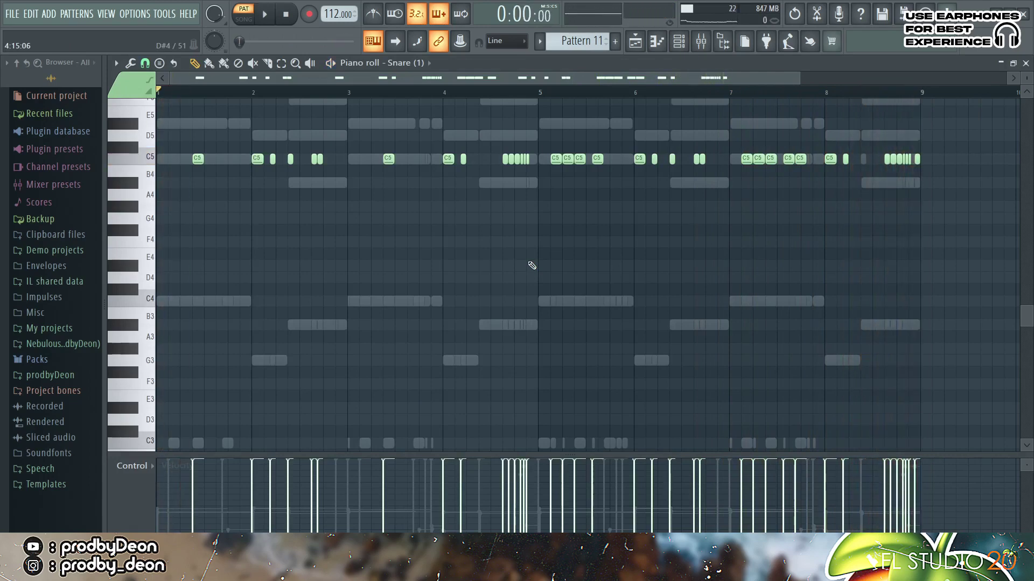
key(F5)
key(space)
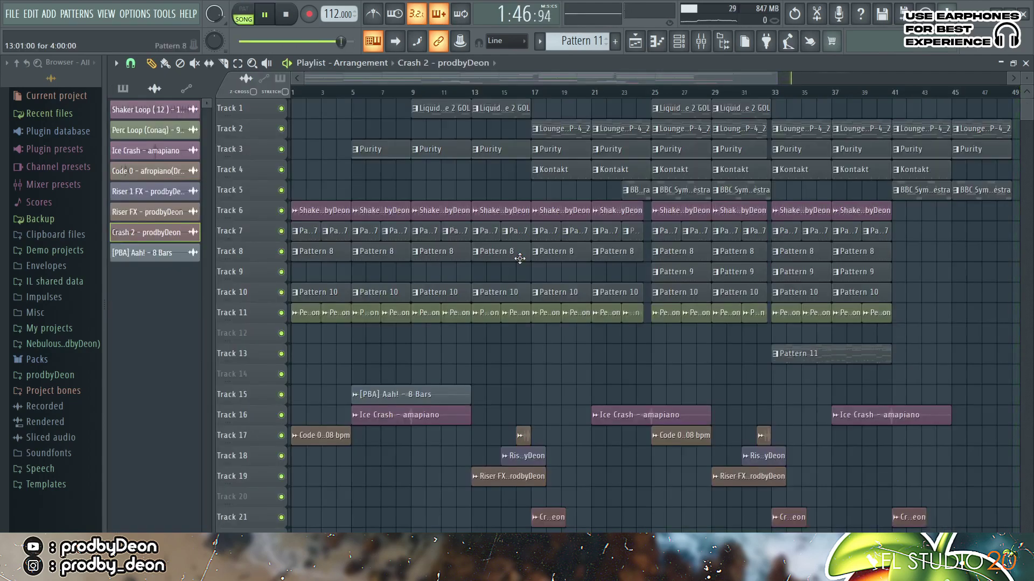
Stop the song and inspect the Perc Loop (Conqa) settings, routed to mixer track 13.
key(space)
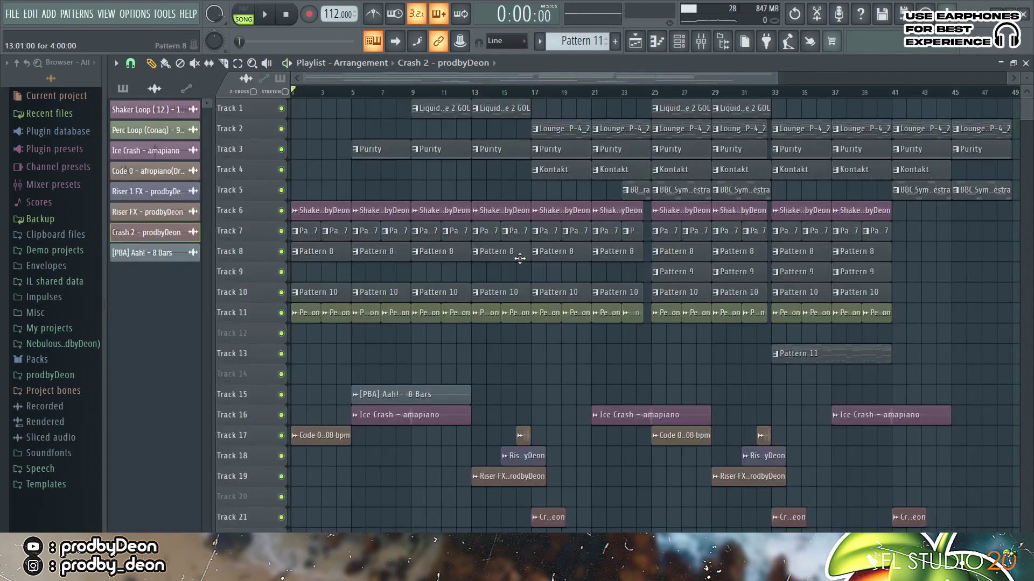
double_click(428, 315)
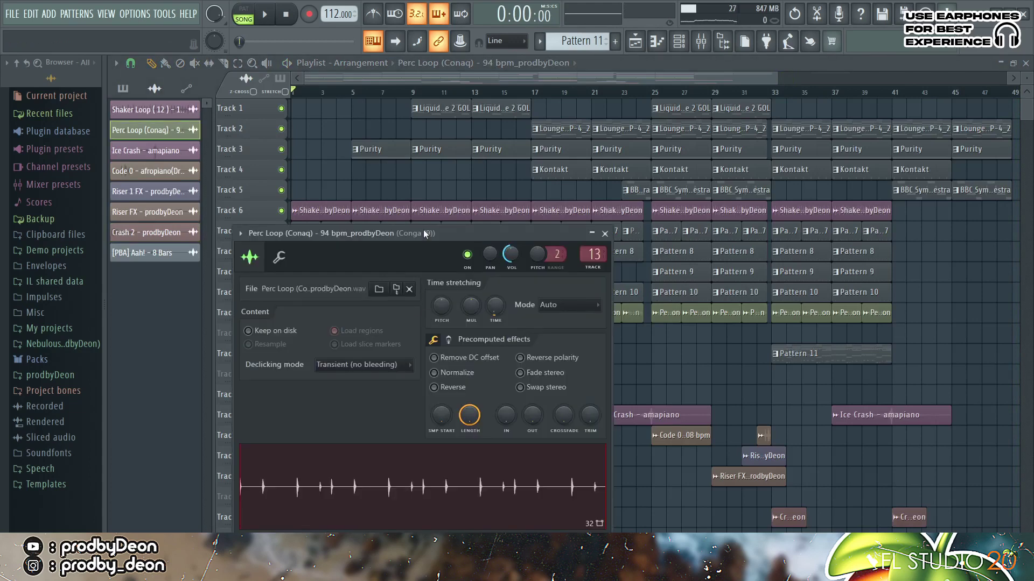
drag(425, 230, 426, 175)
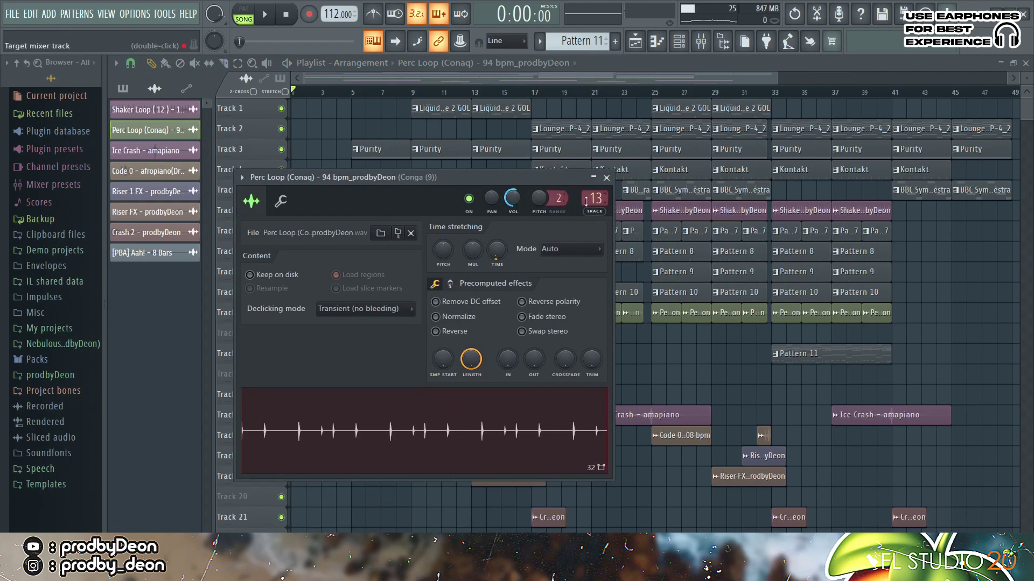
click(607, 178)
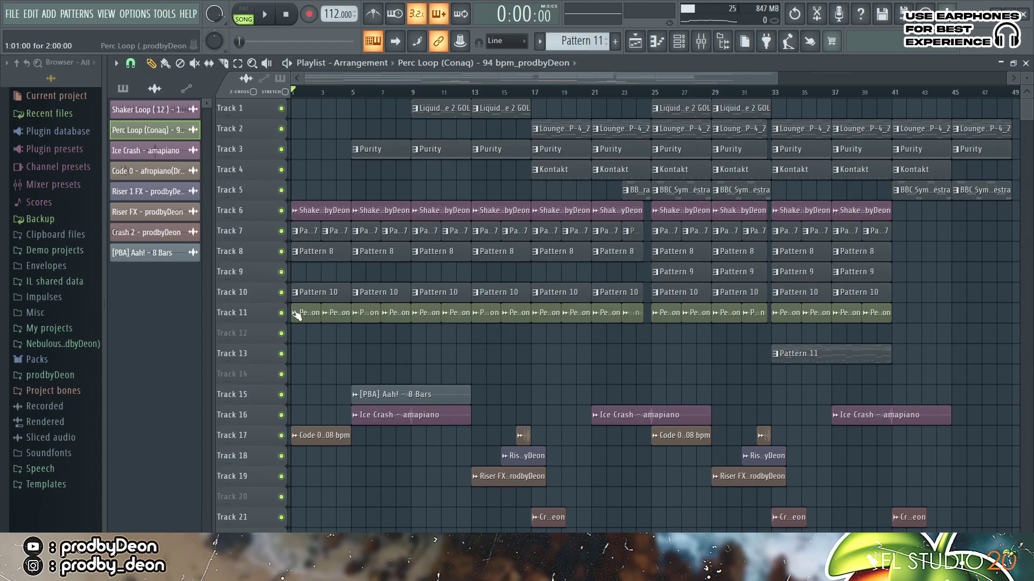
Adjust the playlist row height and zoom out to show tracks 1–21 through bar 49.
scroll(333, 315, down, 3)
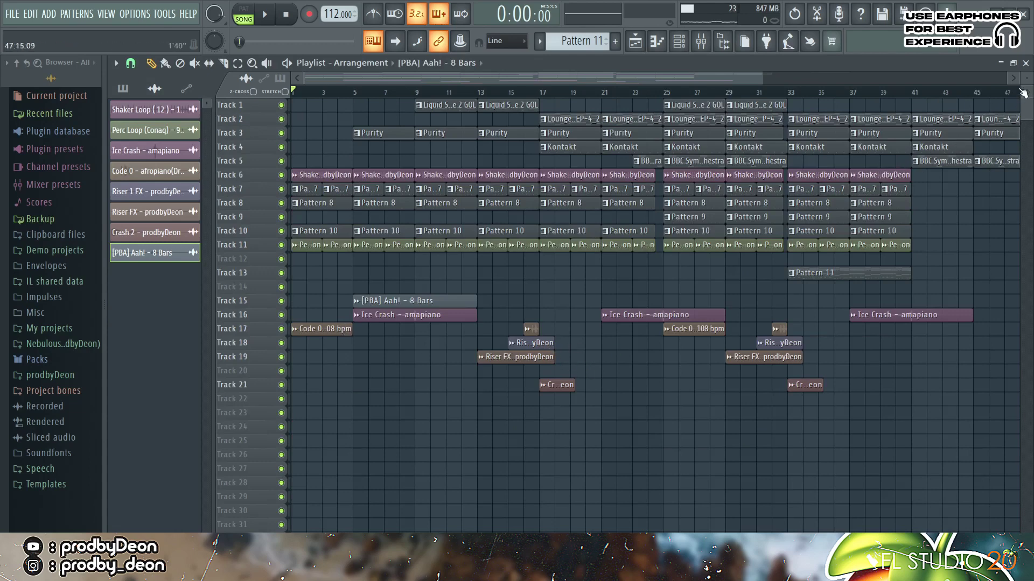
scroll(1024, 80, up, 3)
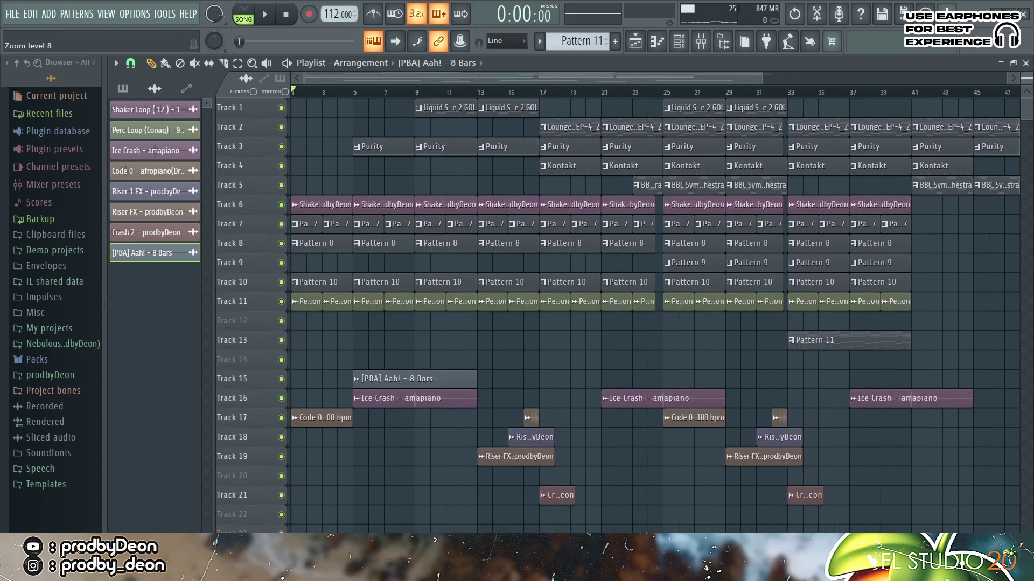
scroll(1024, 80, up, 2)
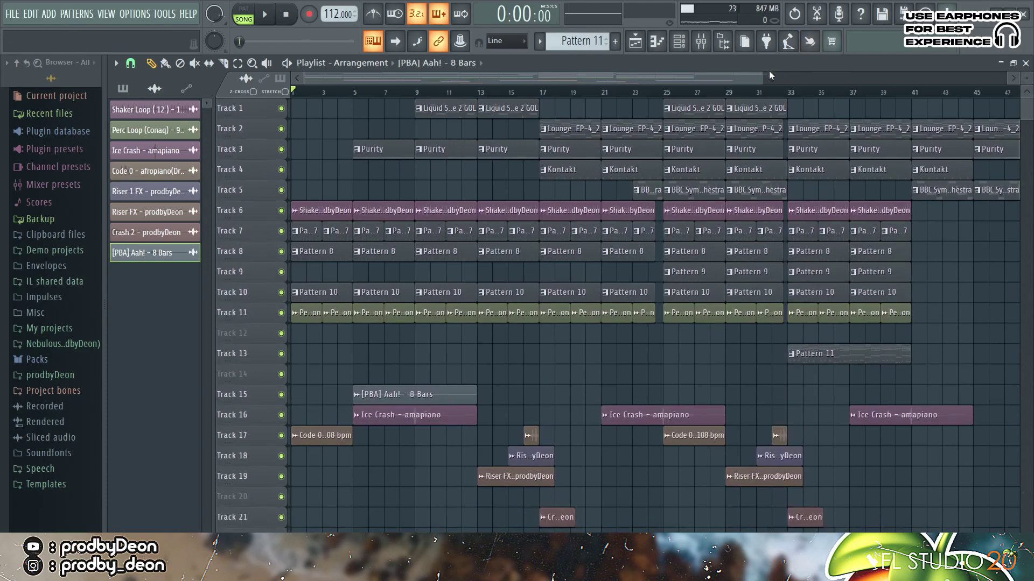
drag(763, 77, 783, 77)
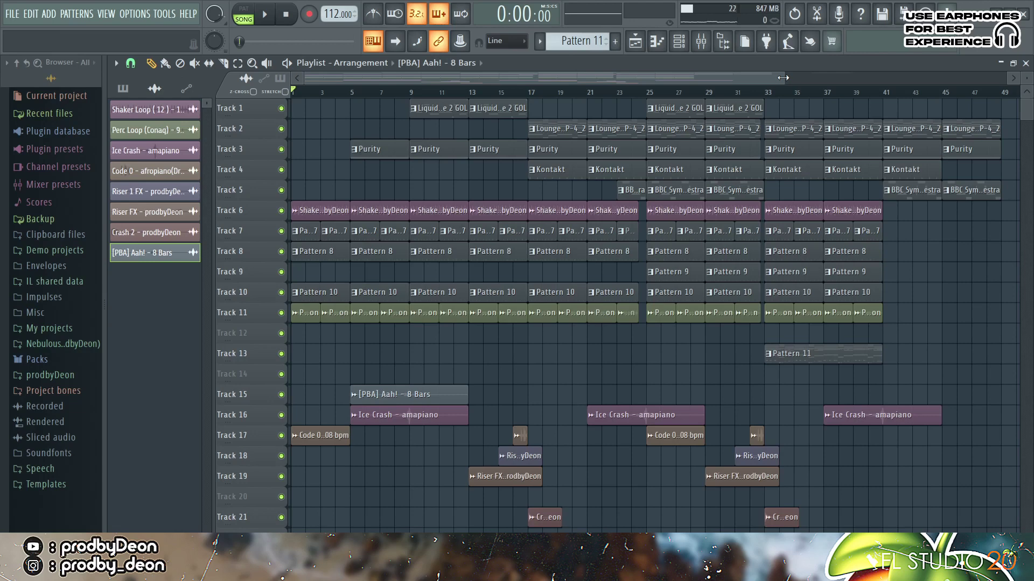